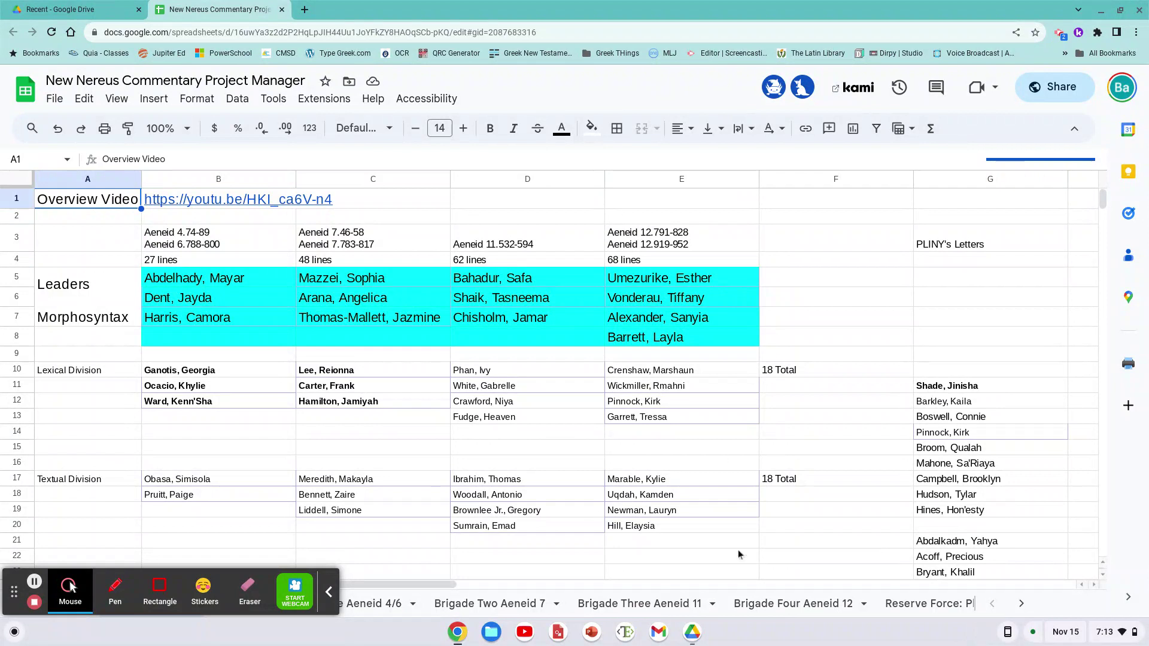
Switch to the Reserve Force: Pliny sheet.
{"action": "scroll", "coordinate": [809, 606], "scroll_direction": "down", "scroll_amount": 1}
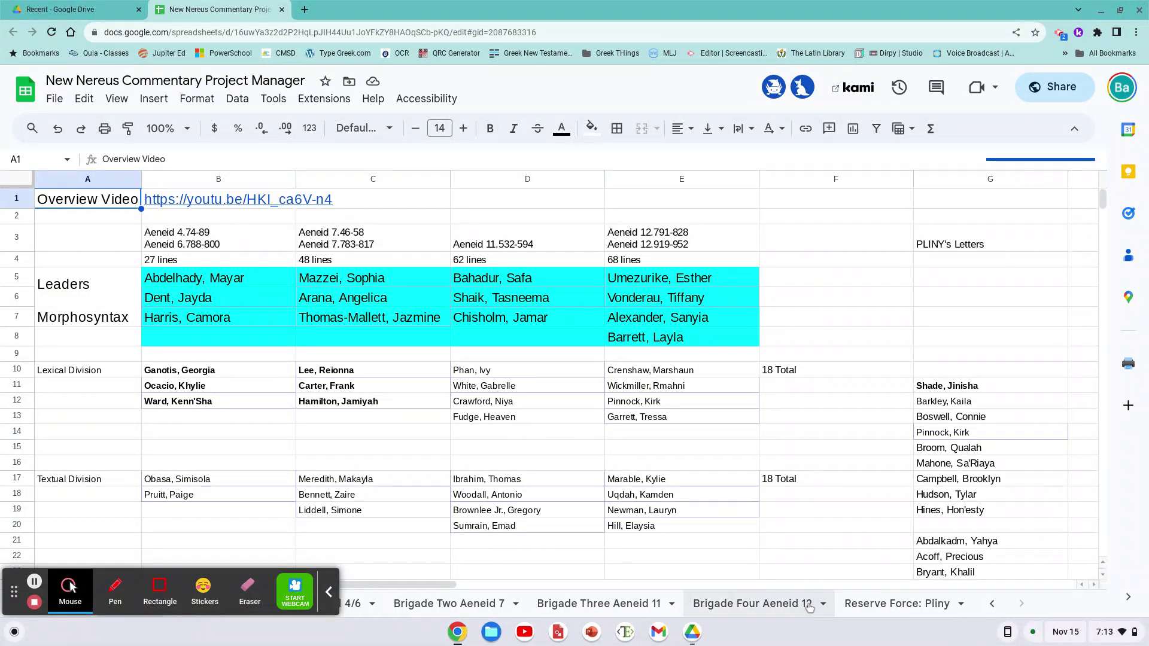
{"action": "left_click", "coordinate": [879, 603]}
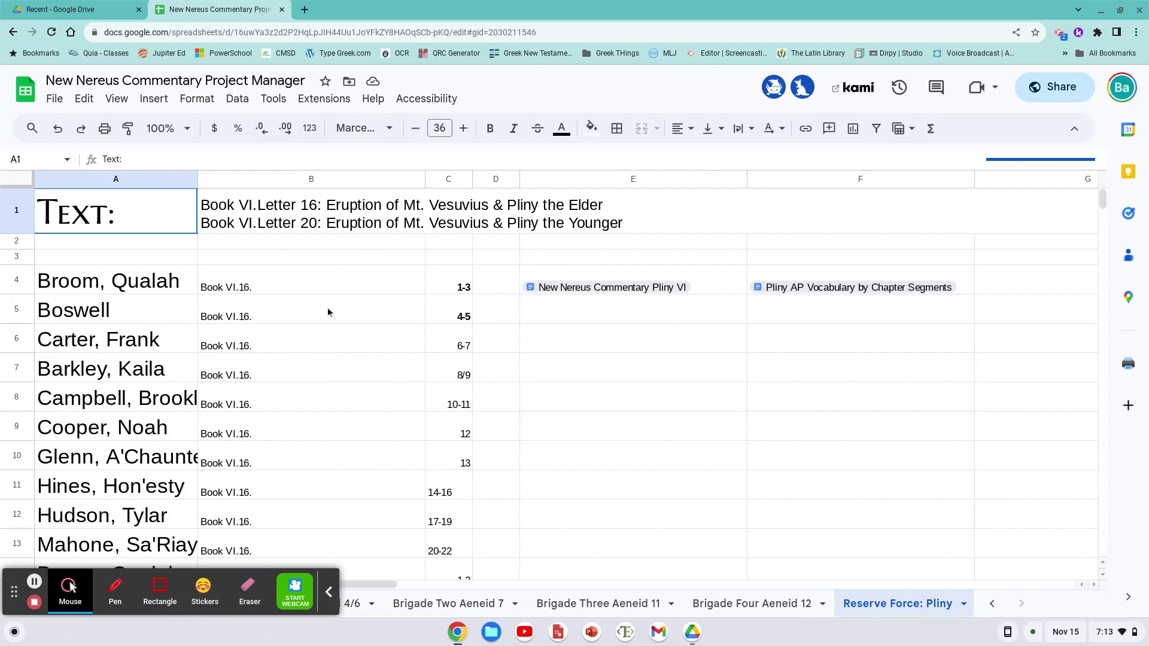
{"action": "scroll", "coordinate": [443, 406], "scroll_direction": "down", "scroll_amount": 5}
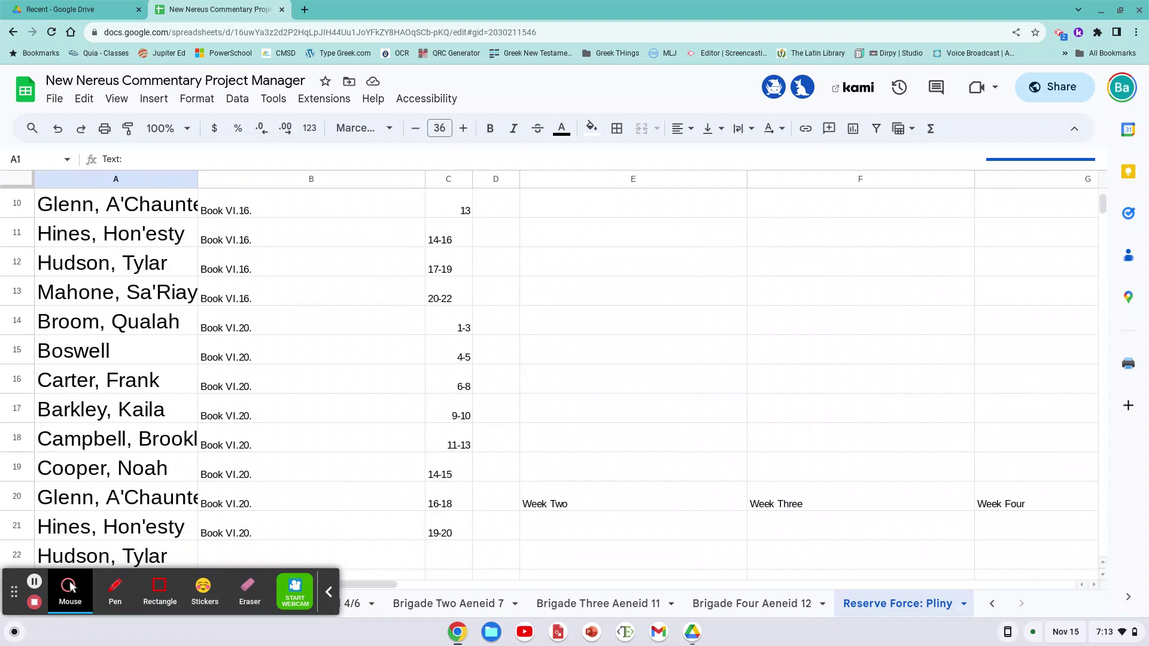
Fill the ten Book VI.16. cells B4:B13 with yellow.
{"action": "left_click", "coordinate": [248, 307]}
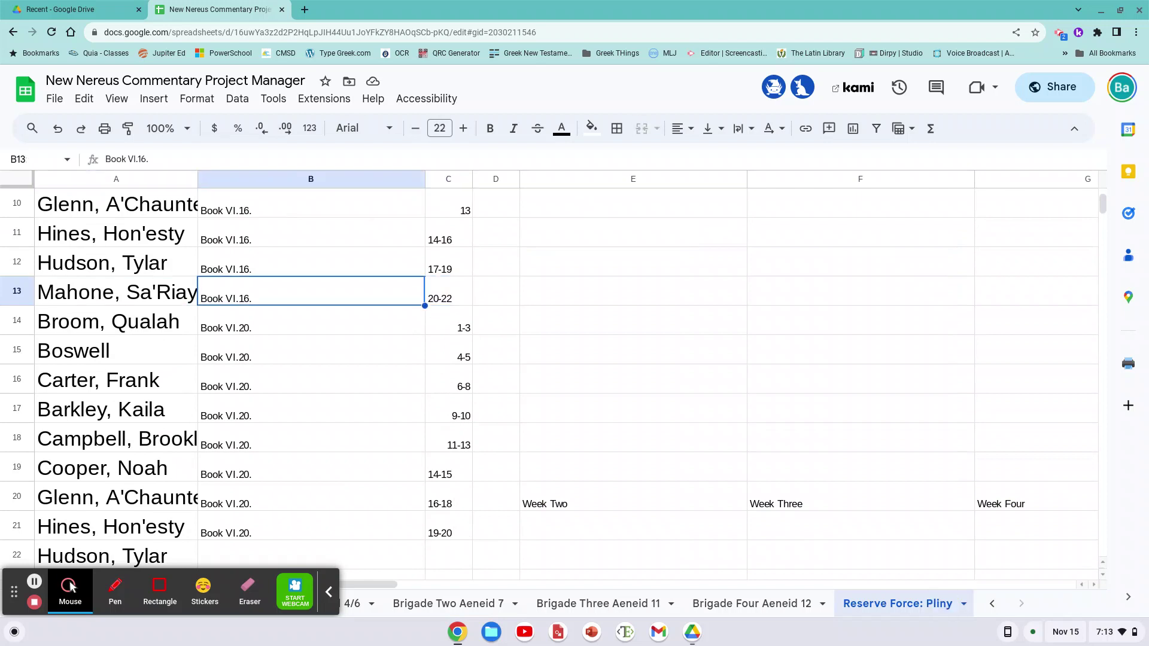
{"action": "key", "text": "shift+Up"}
{"action": "key", "text": "shift+Up"}
{"action": "key", "text": "shift+Up"}
{"action": "key", "text": "shift+Up"}
{"action": "key", "text": "shift+Up"}
{"action": "key", "text": "shift+Up"}
{"action": "key", "text": "shift+Up"}
{"action": "key", "text": "shift+Up"}
{"action": "key", "text": "shift+Up"}
{"action": "key", "text": "shift+Up"}
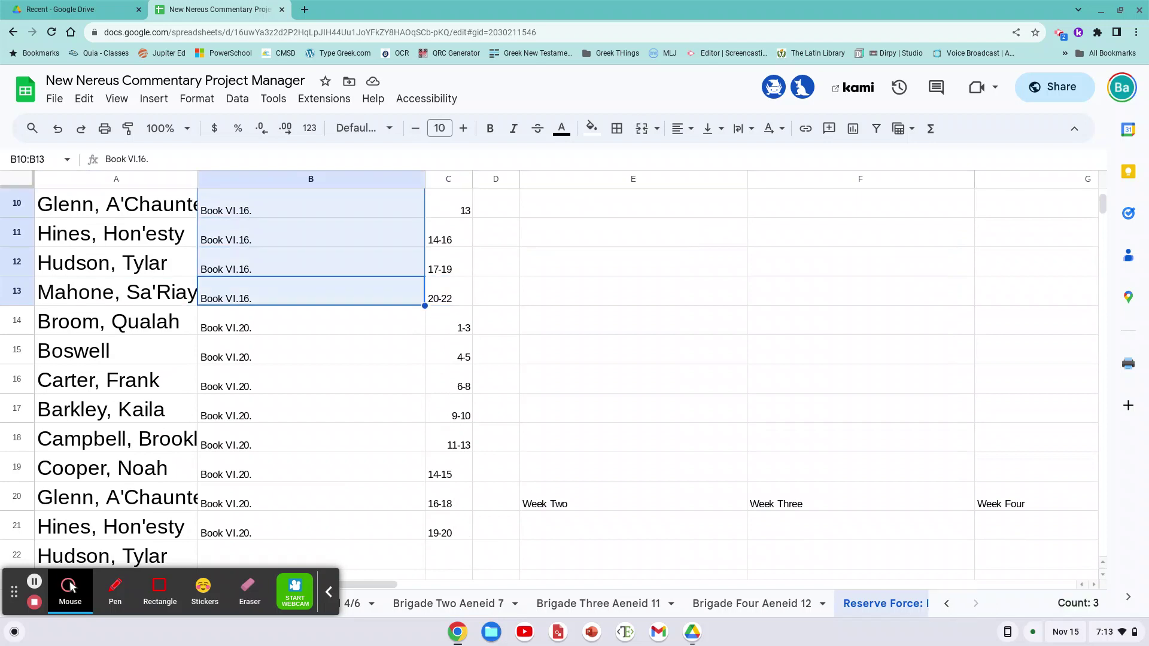
{"action": "key", "text": "shift+Down"}
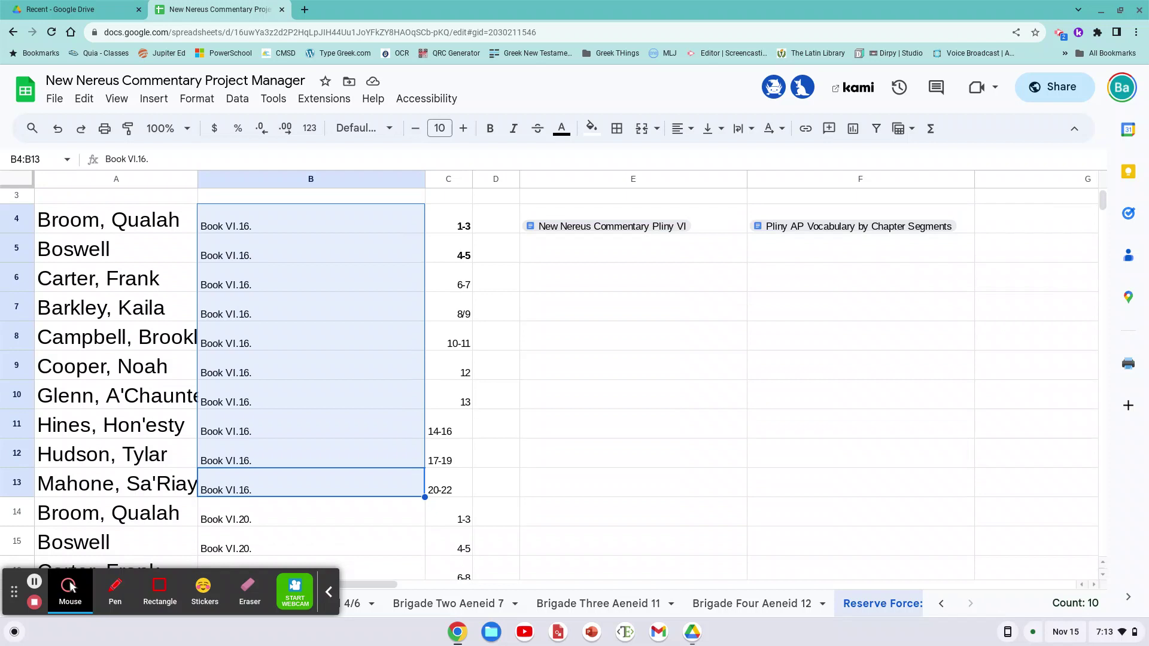
{"action": "left_click", "coordinate": [591, 127]}
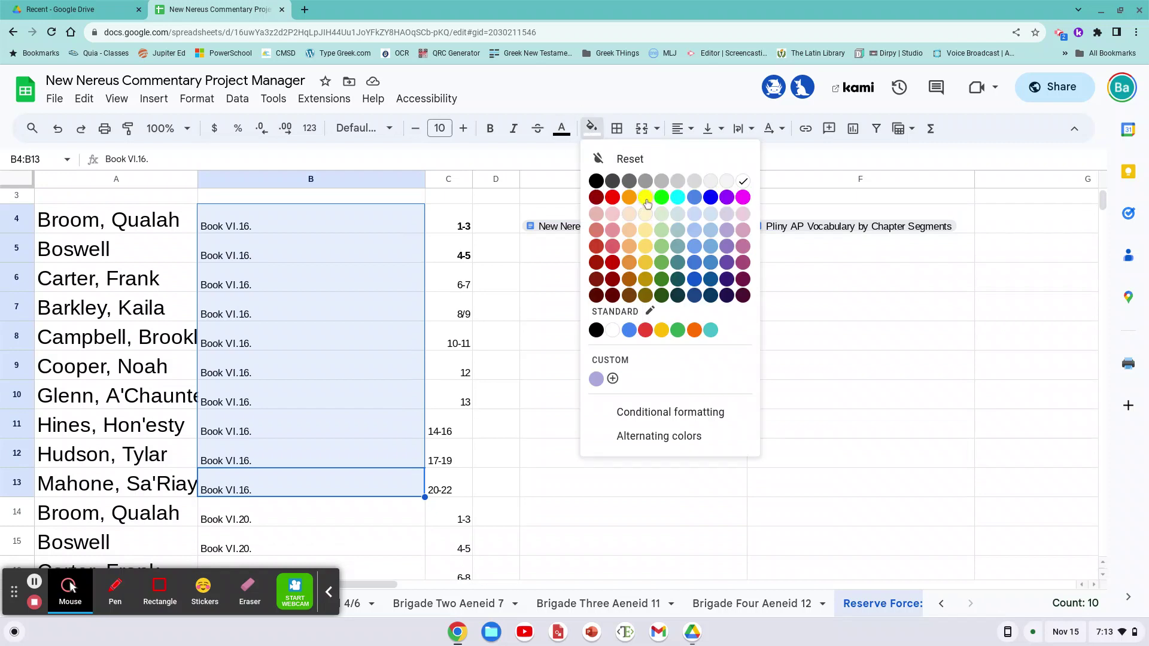
{"action": "left_click", "coordinate": [645, 199]}
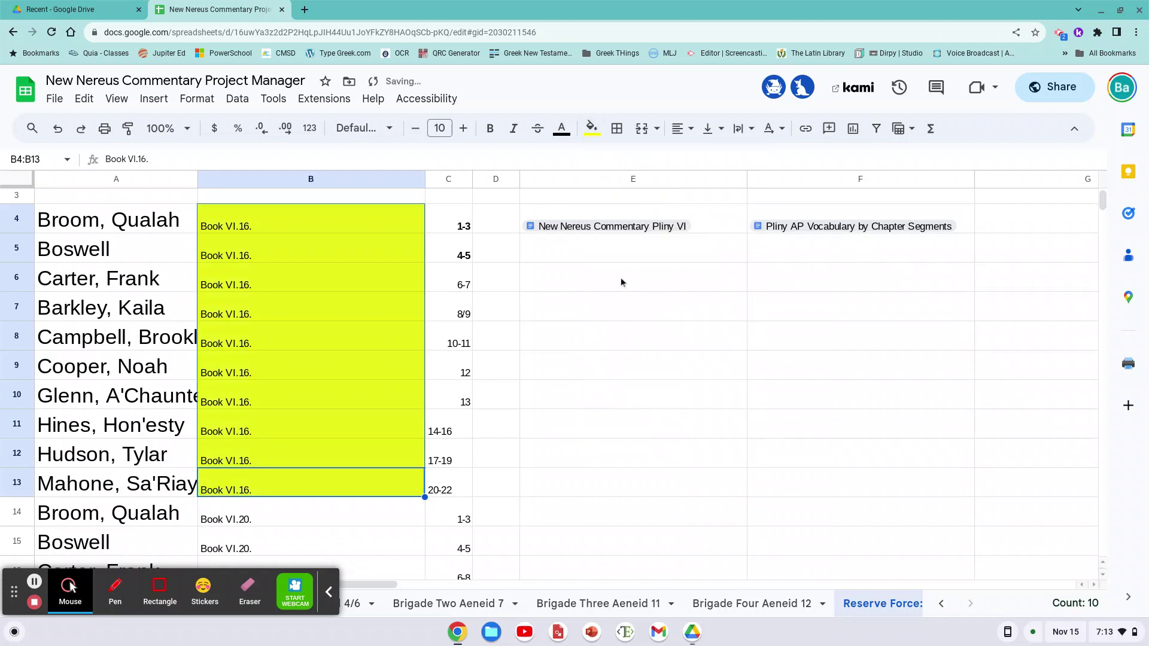
{"action": "mouse_move", "coordinate": [641, 229]}
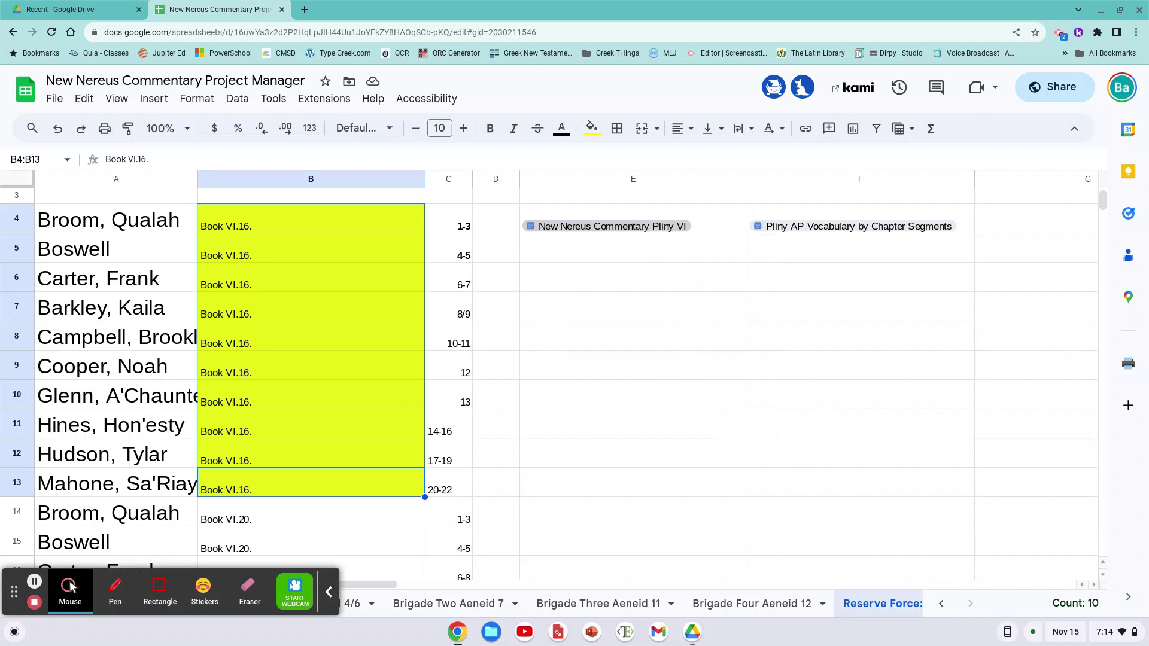
Open the New Nereus Commentary Pliny VI doc from the E4 chip in its own window.
{"action": "left_click", "coordinate": [642, 229]}
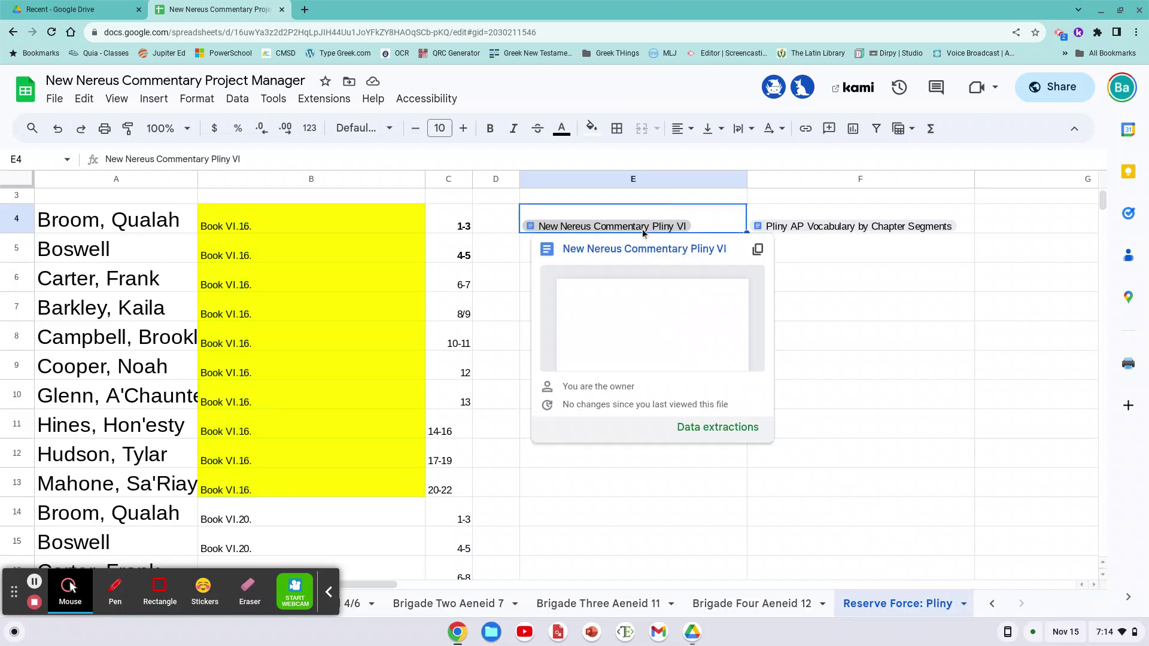
{"action": "left_click", "coordinate": [594, 249]}
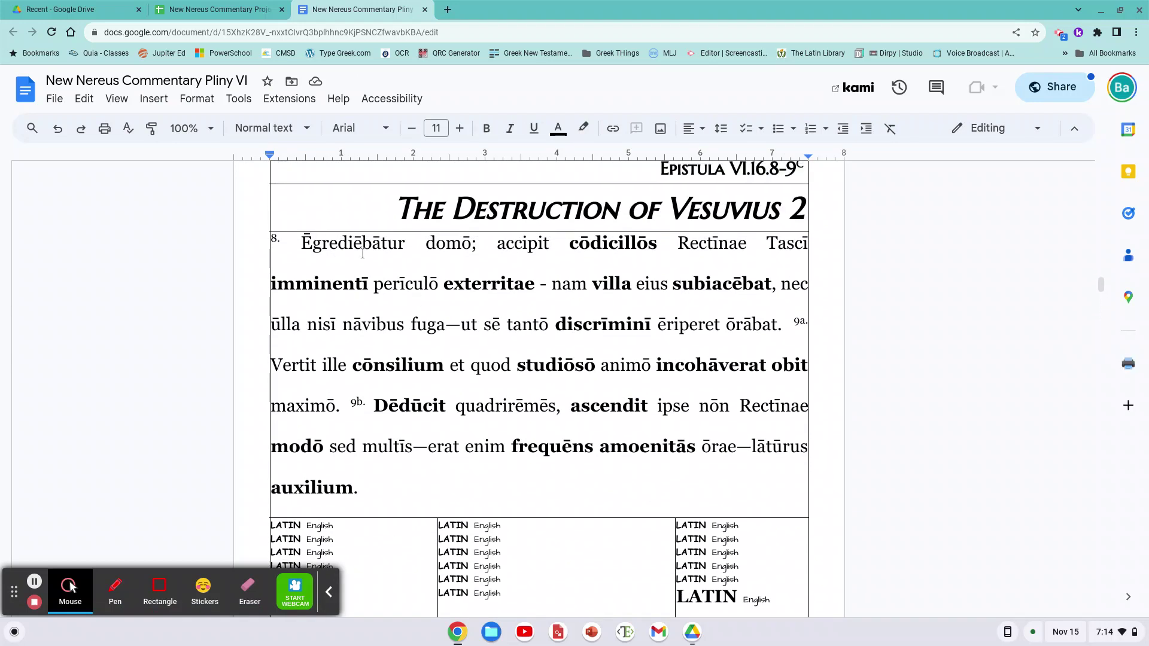
{"action": "scroll", "coordinate": [364, 460], "scroll_direction": "down", "scroll_amount": 2}
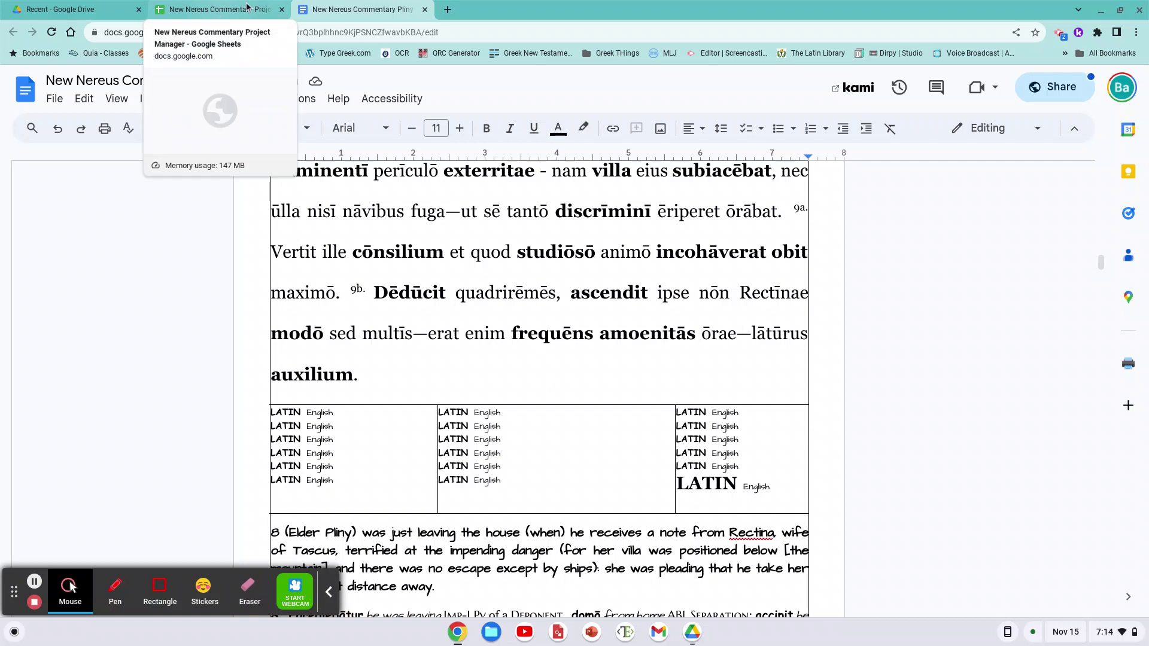
{"action": "left_click_drag", "start_coordinate": [341, 11], "coordinate": [328, 160]}
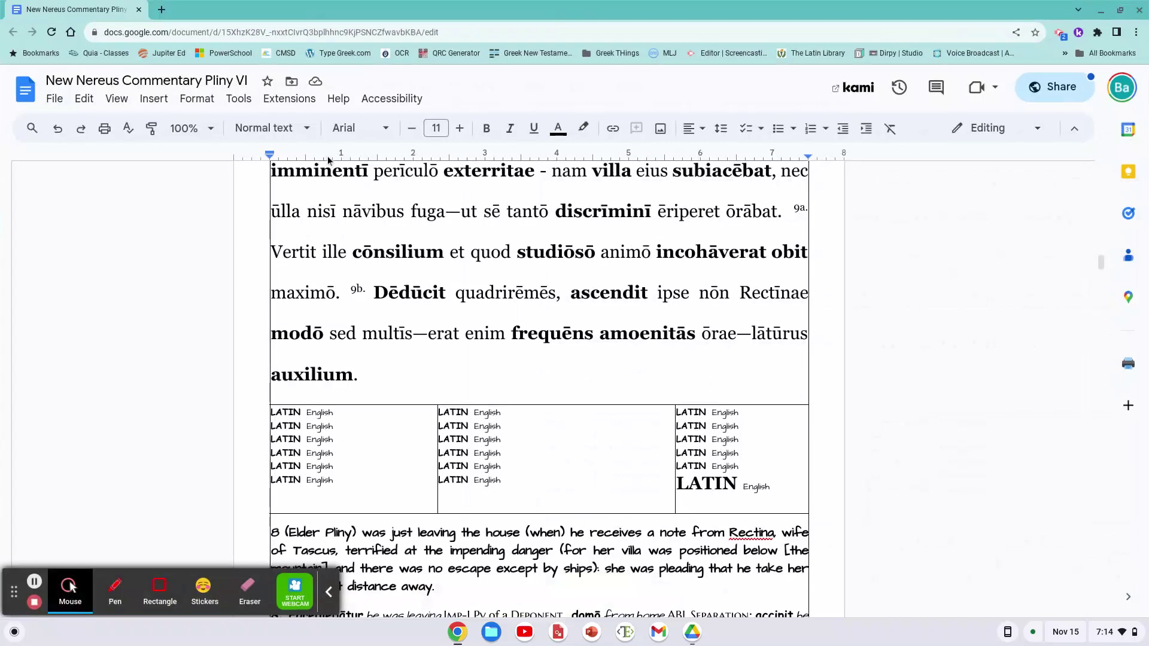
Open the Pliny AP Vocabulary by Chapter Segments doc from the F4 chip and scroll to VI.16.8/9.
{"action": "key", "text": "alt+Tab"}
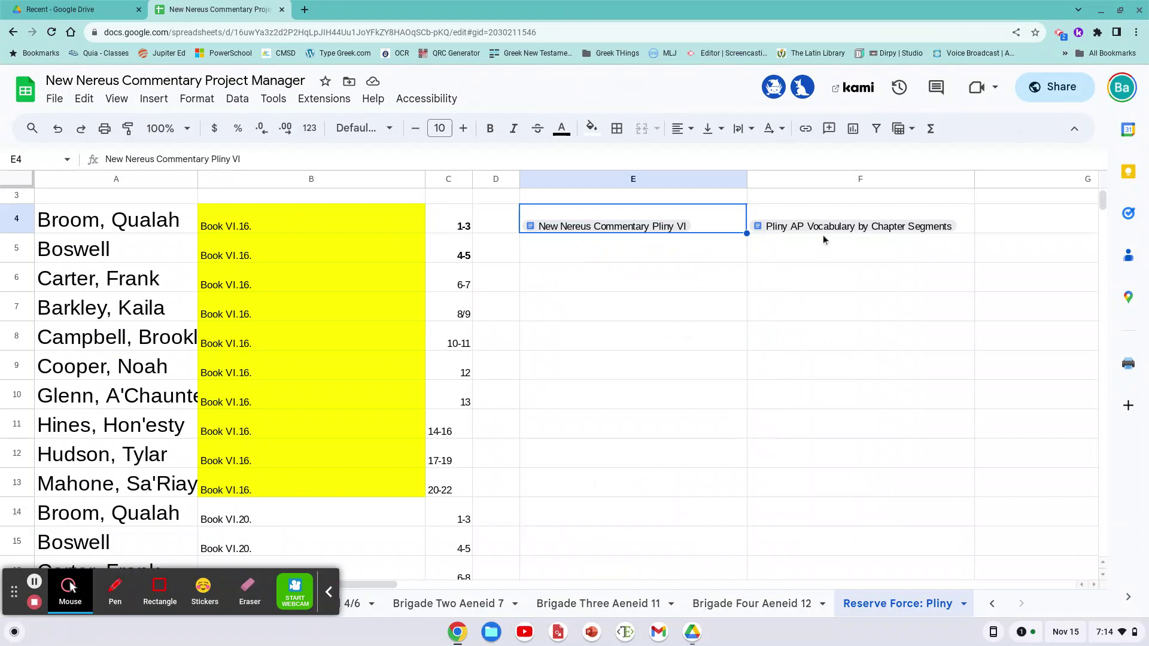
{"action": "mouse_move", "coordinate": [816, 228]}
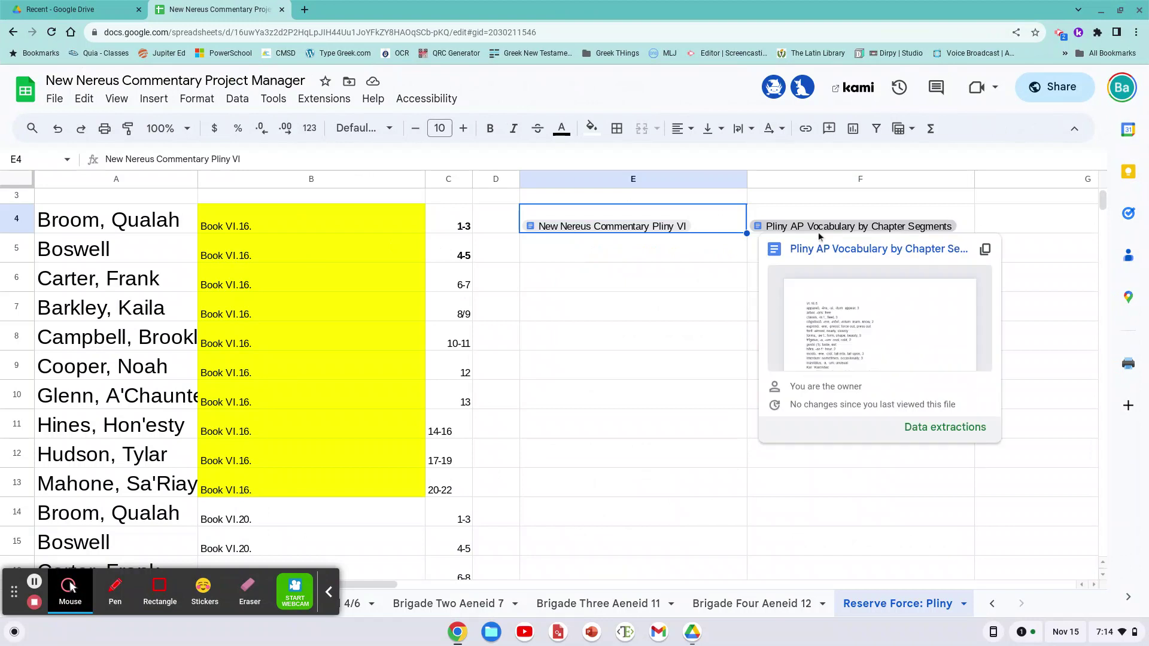
{"action": "left_click", "coordinate": [825, 250]}
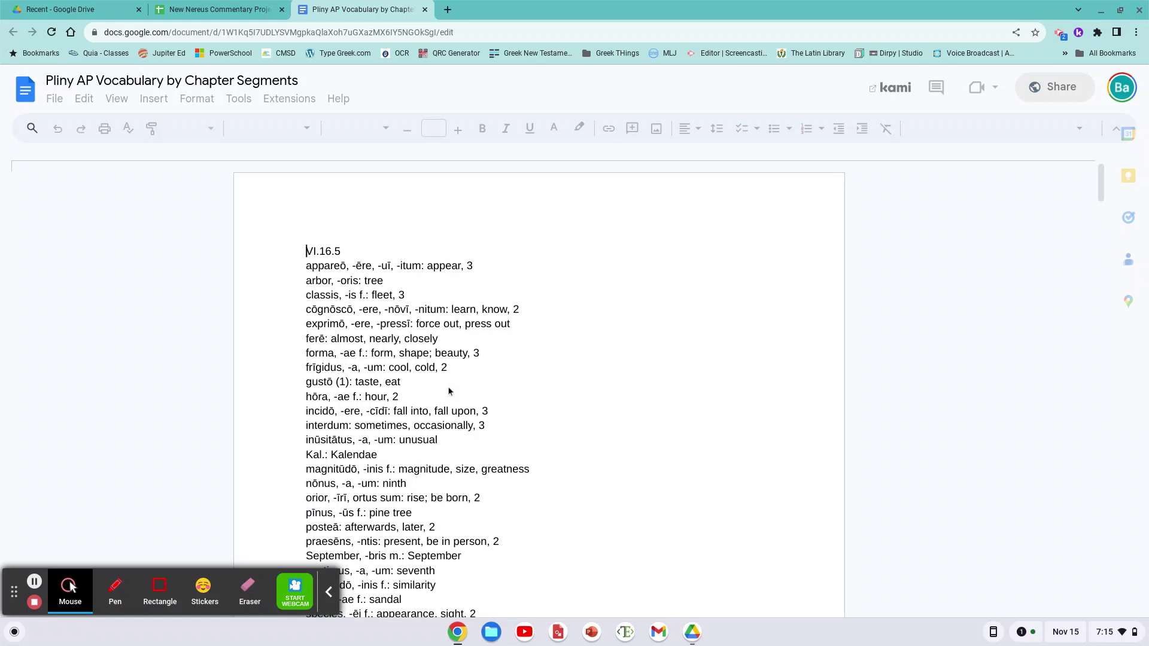
{"action": "scroll", "coordinate": [447, 386], "scroll_direction": "down", "scroll_amount": 10}
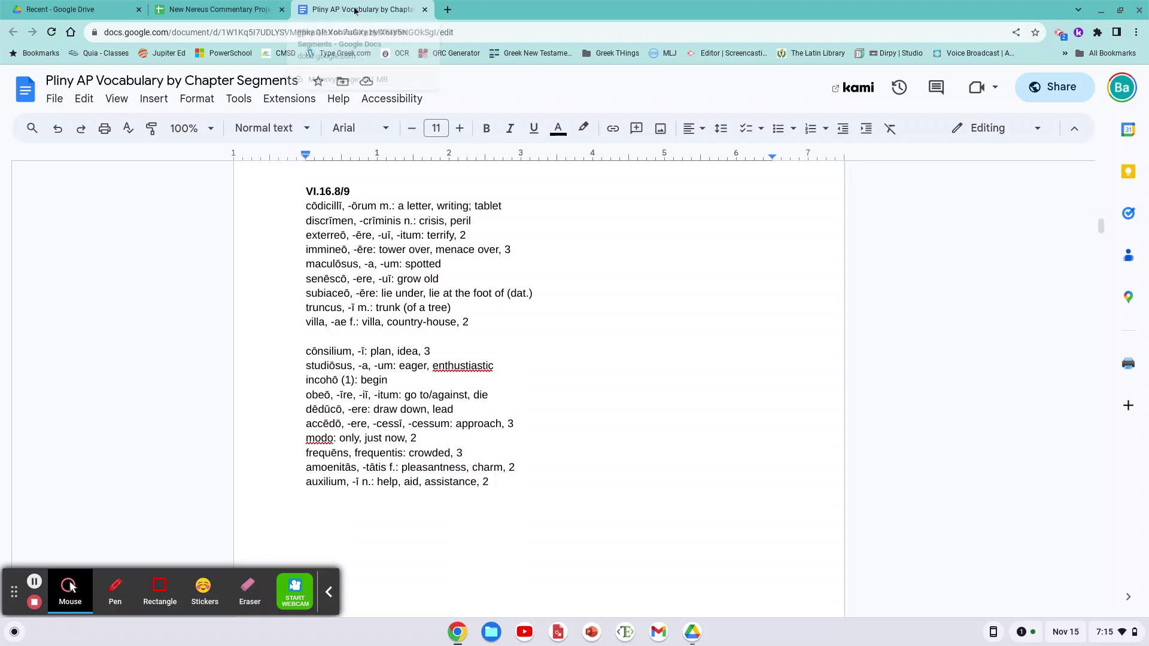
Dock the vocabulary document in its own window beside the commentary.
{"action": "left_click_drag", "start_coordinate": [355, 10], "coordinate": [846, 13]}
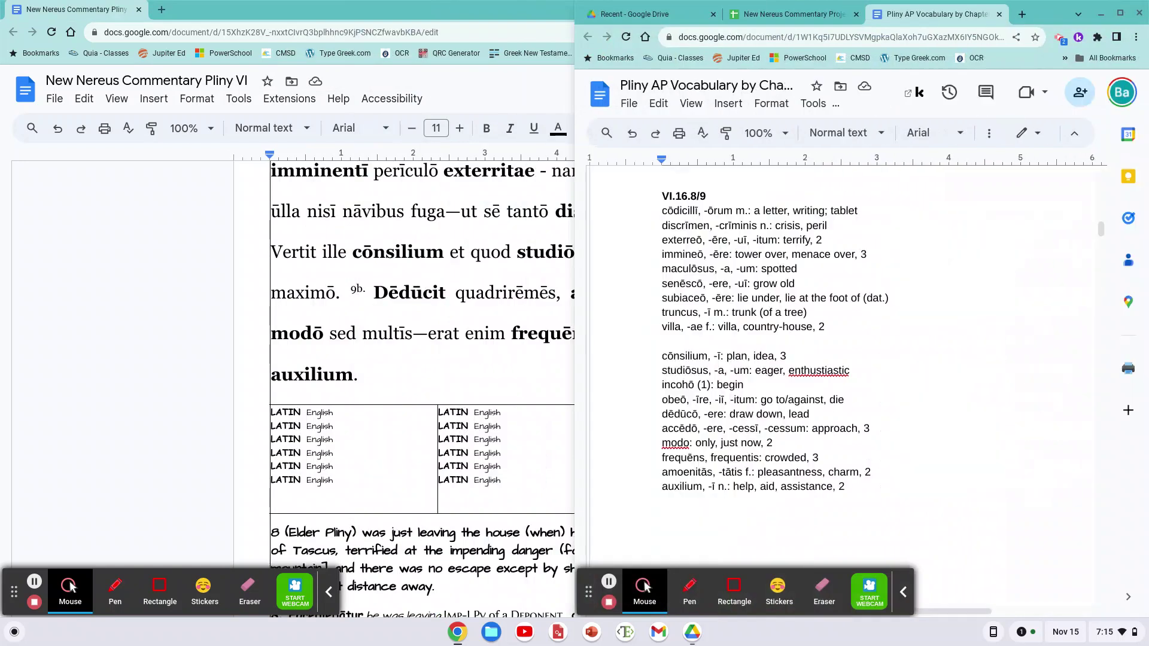
{"action": "key", "text": "alt+minus"}
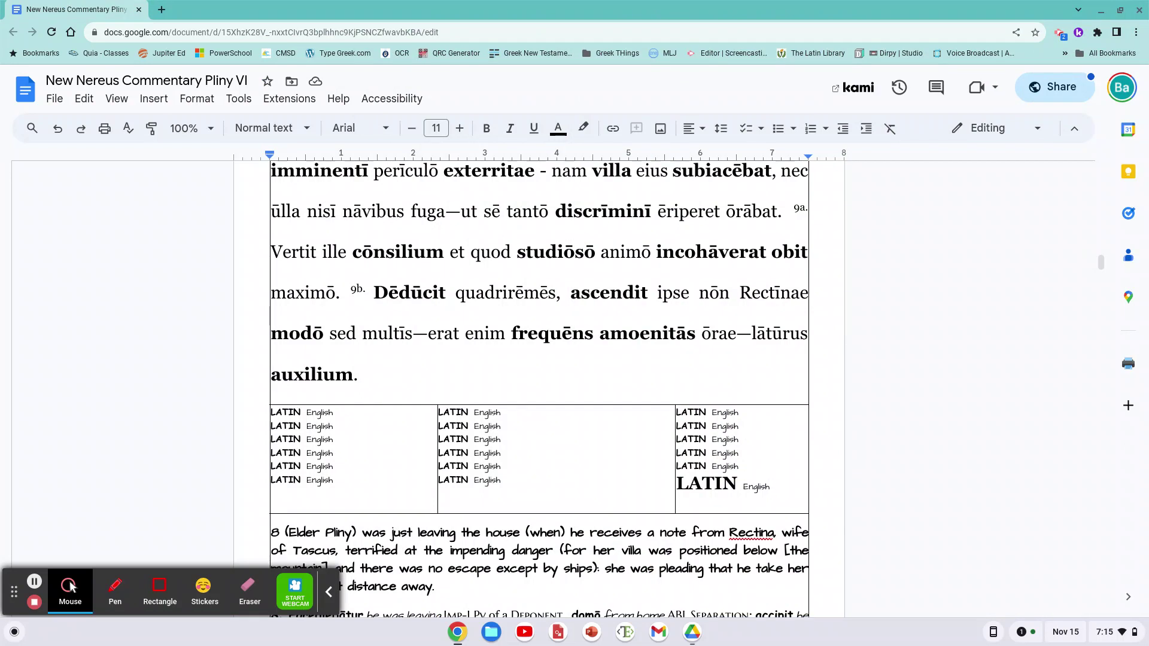
{"action": "key", "text": "alt+Tab"}
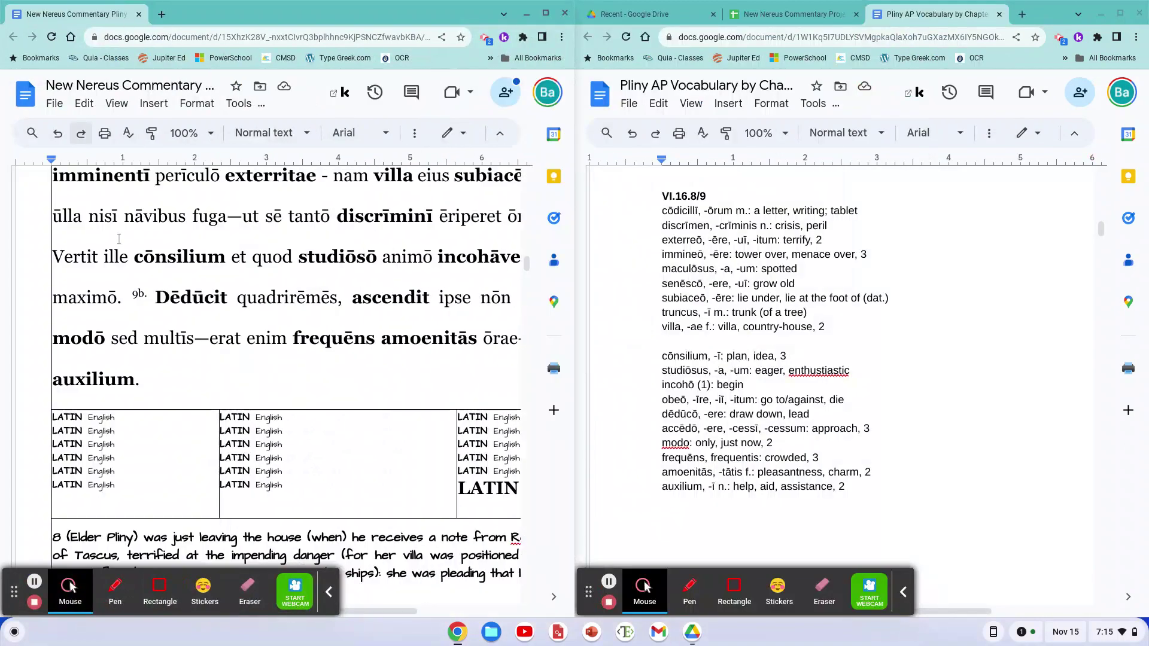
Set the commentary document's zoom to Fit.
{"action": "left_click", "coordinate": [206, 135]}
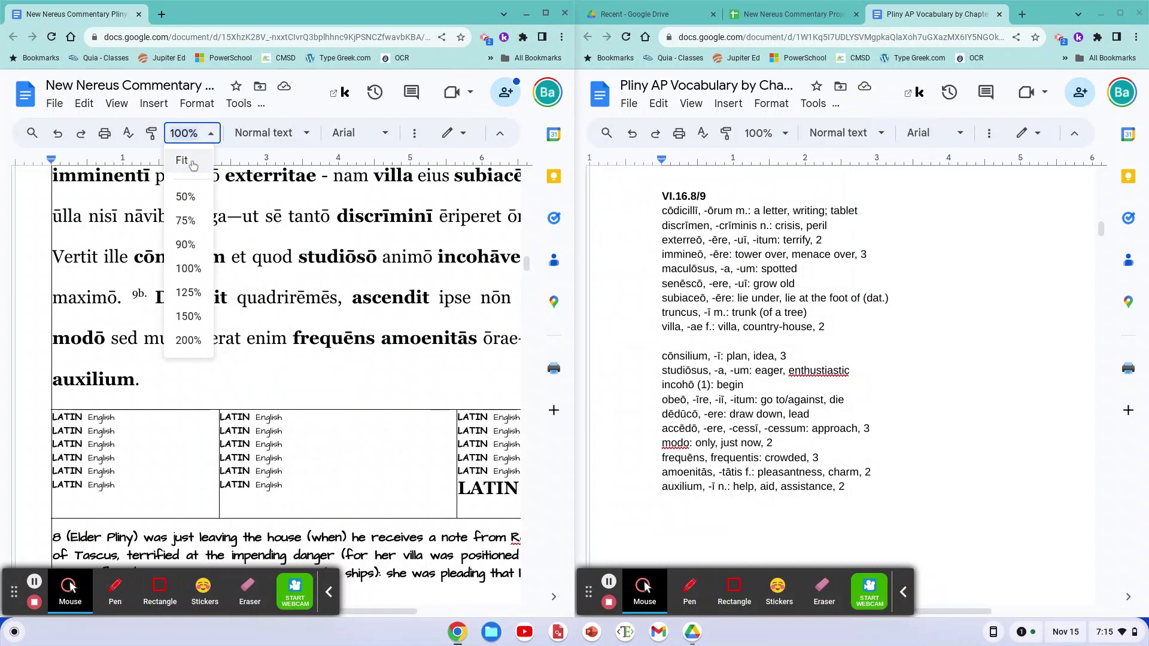
{"action": "left_click", "coordinate": [192, 162]}
{"action": "scroll", "coordinate": [236, 302], "scroll_direction": "up", "scroll_amount": 2}
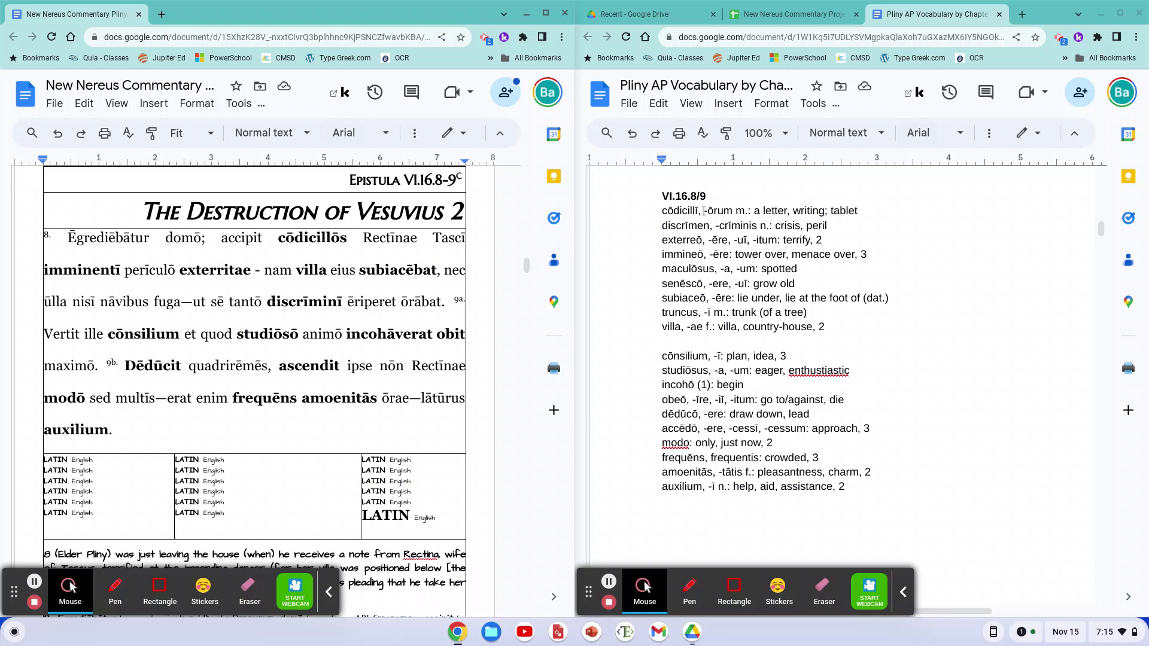
Scroll the vocabulary document past the cōnsilium entry to the VI.16.10/11 word list.
{"action": "left_click", "coordinate": [686, 356]}
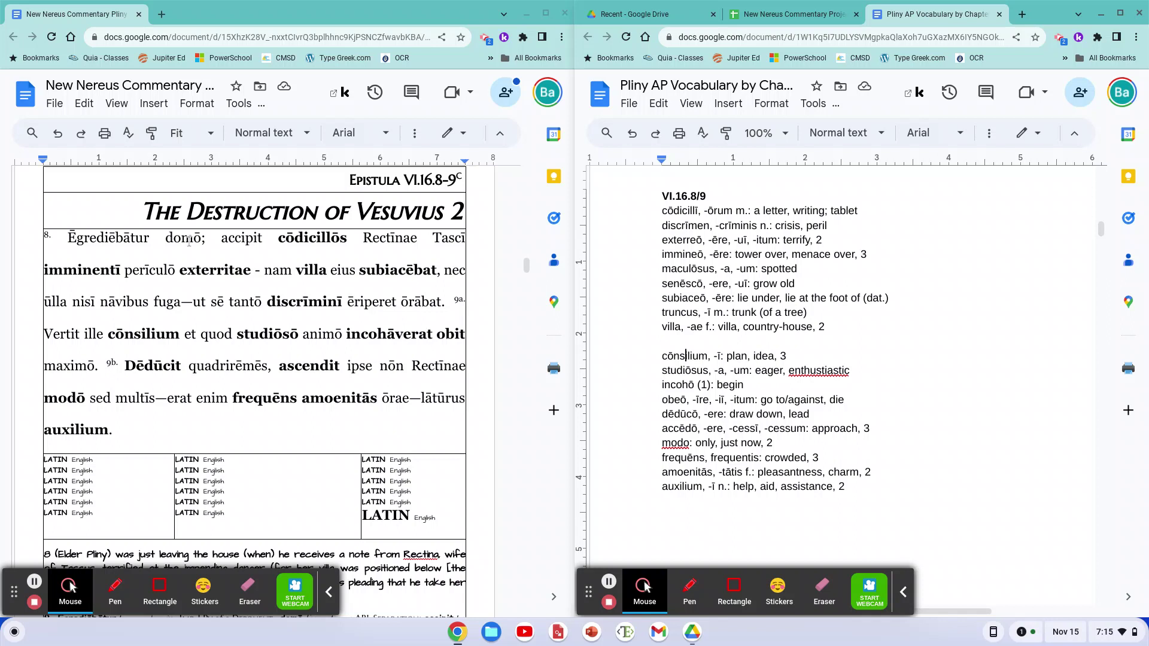
{"action": "scroll", "coordinate": [430, 325], "scroll_direction": "down", "scroll_amount": 2}
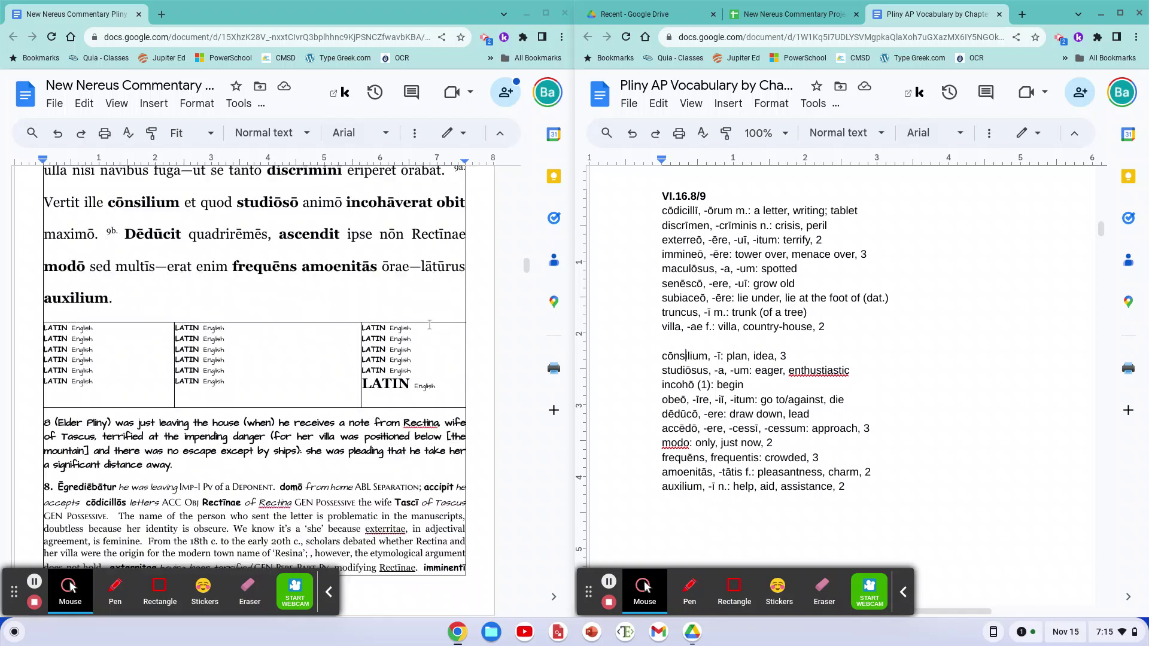
{"action": "scroll", "coordinate": [430, 325], "scroll_direction": "down", "scroll_amount": 10}
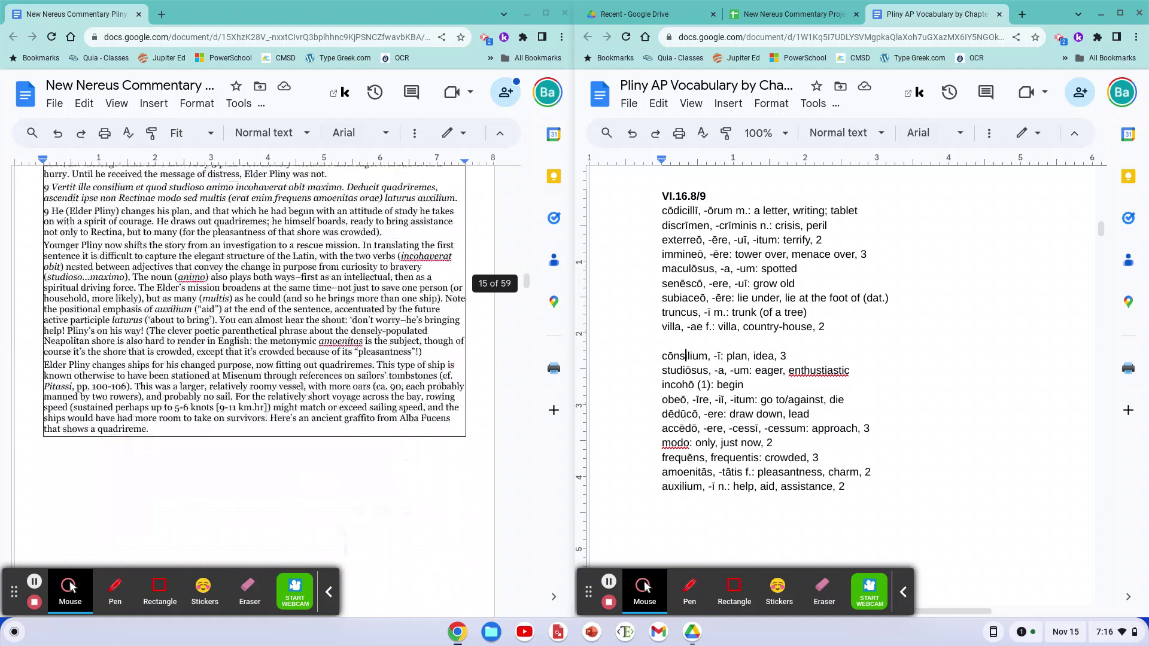
{"action": "scroll", "coordinate": [254, 359], "scroll_direction": "down", "scroll_amount": 6}
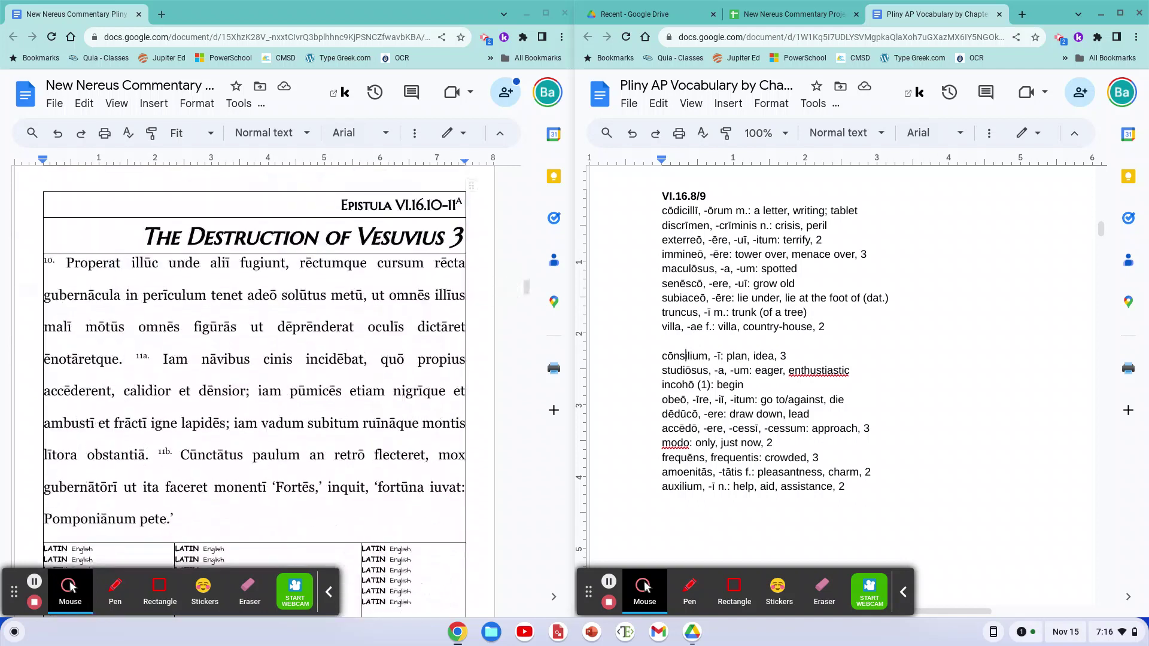
{"action": "scroll", "coordinate": [254, 359], "scroll_direction": "down", "scroll_amount": 2}
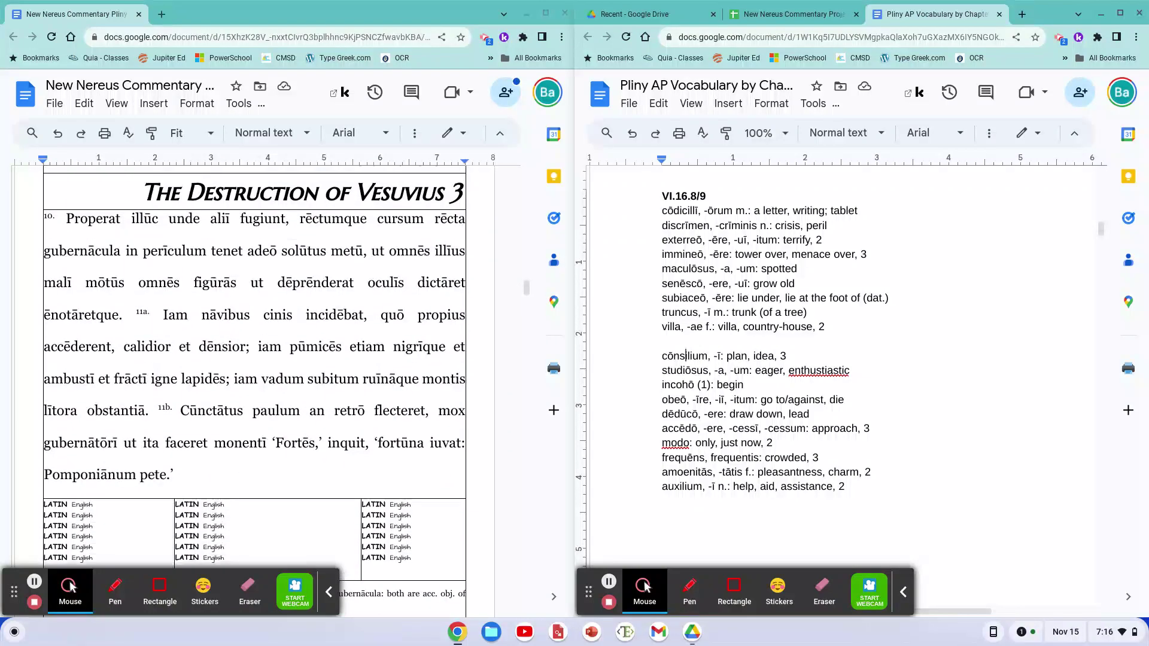
{"action": "scroll", "coordinate": [805, 377], "scroll_direction": "down", "scroll_amount": 5}
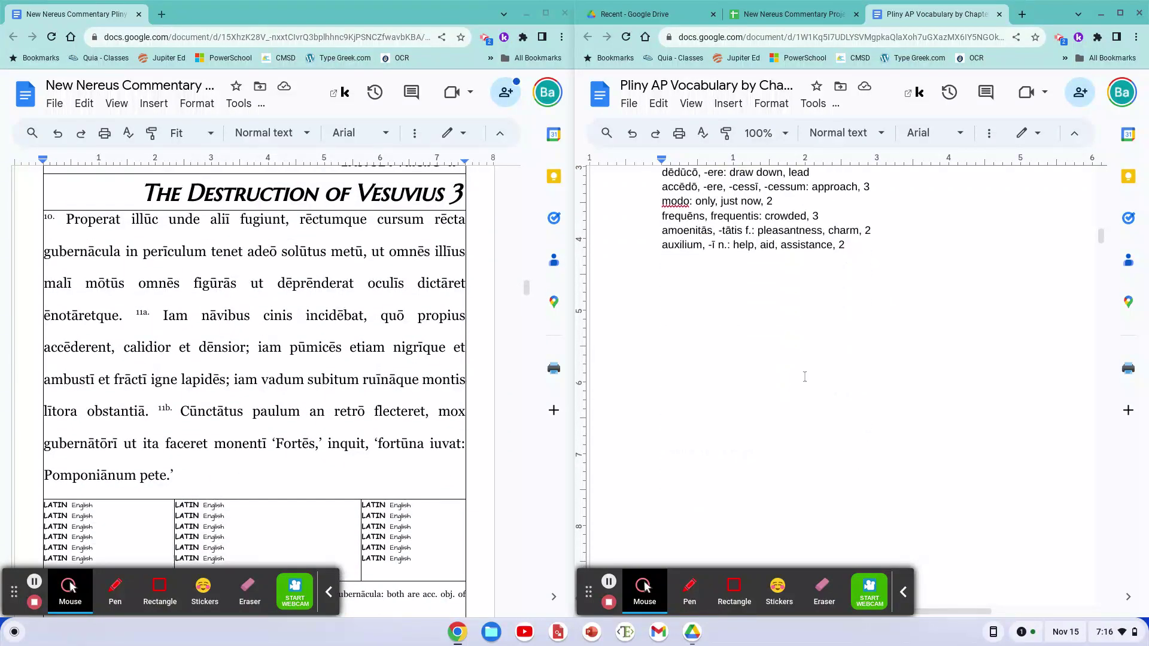
{"action": "scroll", "coordinate": [804, 376], "scroll_direction": "down", "scroll_amount": 10}
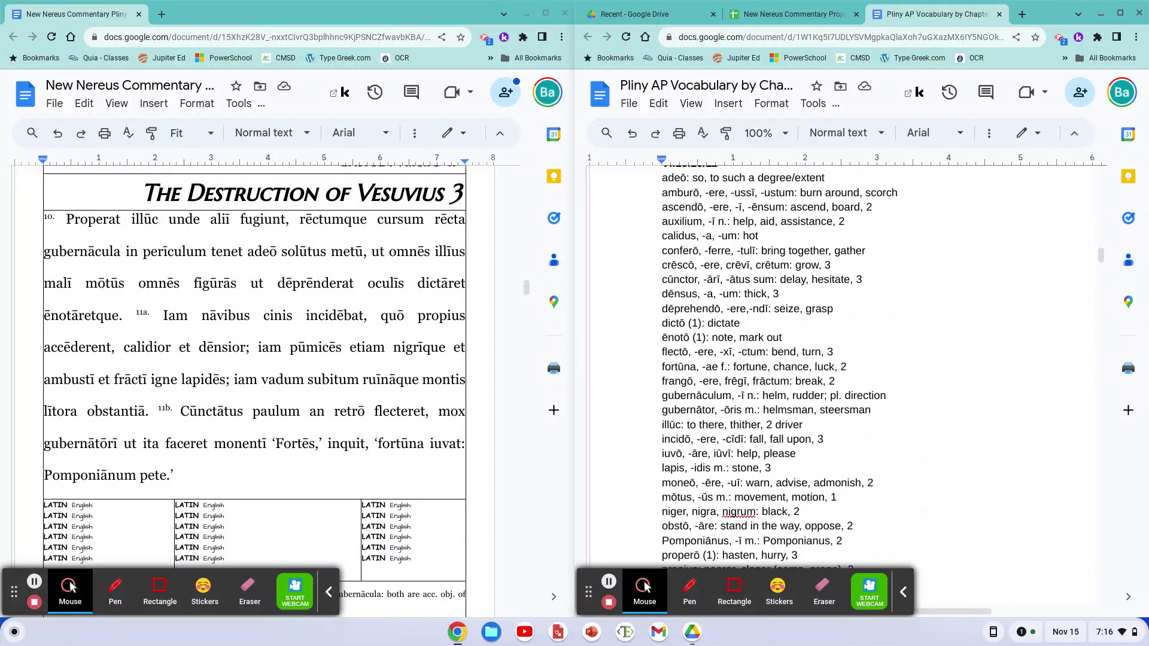
{"action": "scroll", "coordinate": [805, 377], "scroll_direction": "up", "scroll_amount": 2}
{"action": "scroll", "coordinate": [765, 384], "scroll_direction": "down", "scroll_amount": 5}
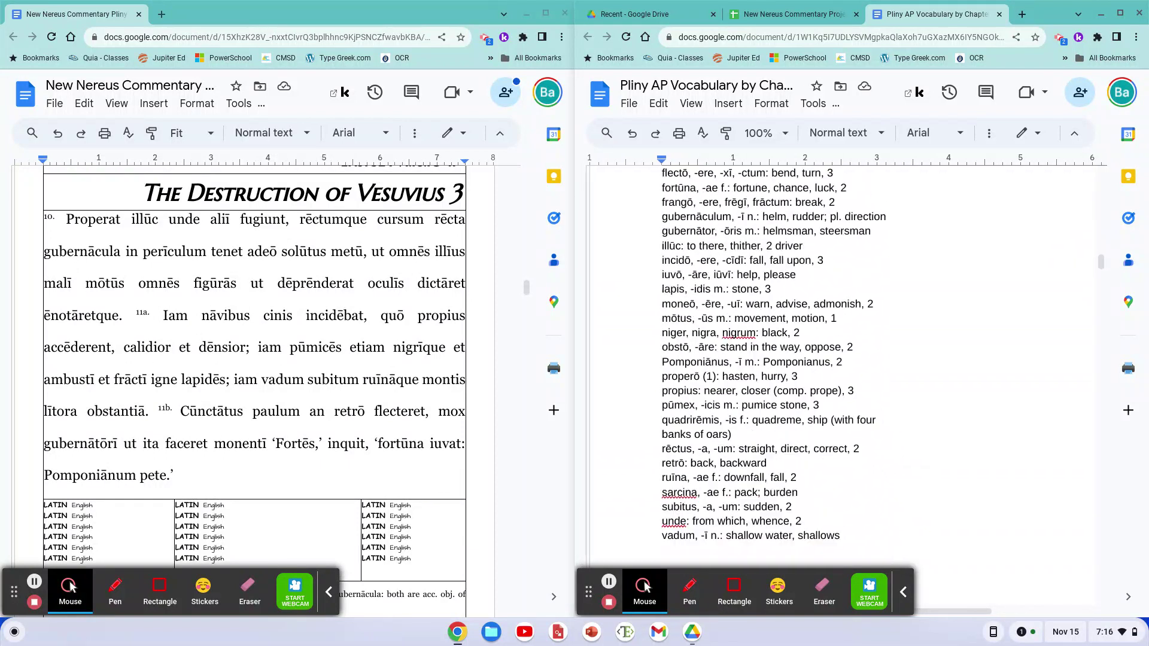
{"action": "scroll", "coordinate": [770, 395], "scroll_direction": "up", "scroll_amount": 3}
{"action": "scroll", "coordinate": [770, 394], "scroll_direction": "down", "scroll_amount": 2}
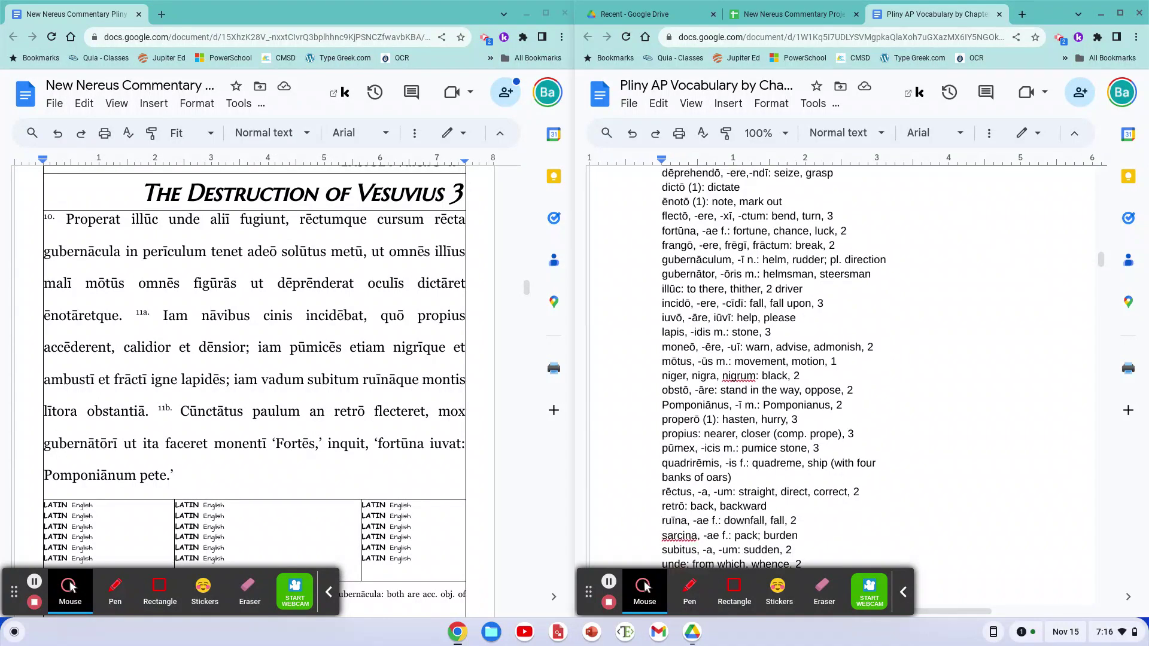
{"action": "scroll", "coordinate": [770, 395], "scroll_direction": "up", "scroll_amount": 2}
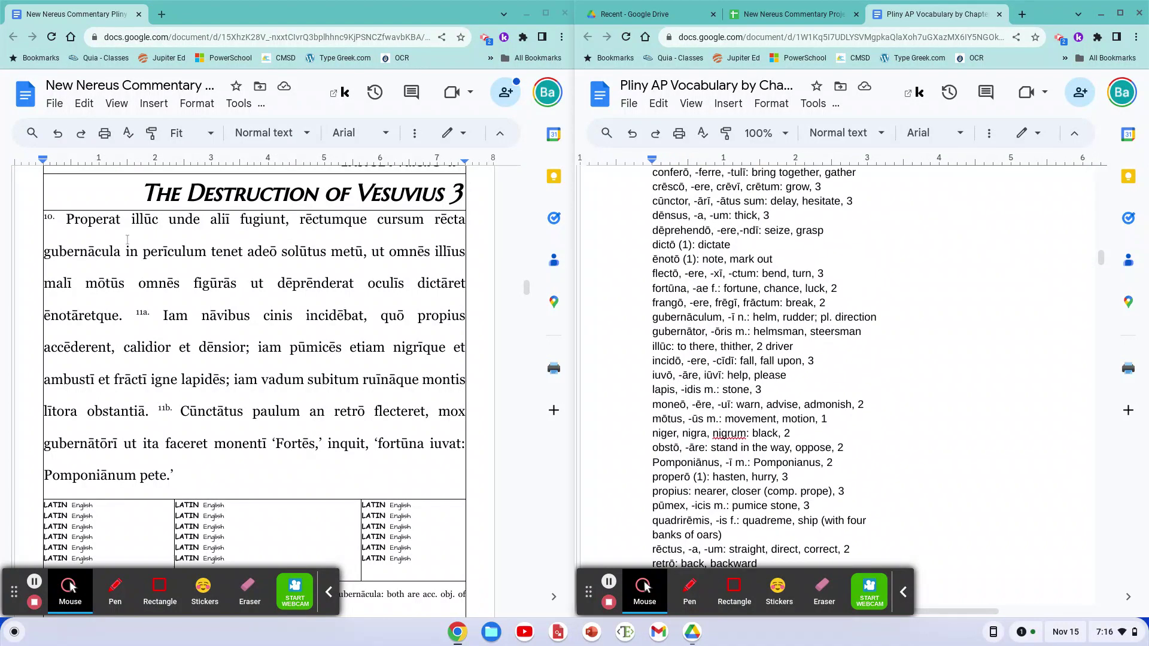
Bold Properat and replace the LATIN English placeholder with the cut 'properō (1): hasten, hurry, 3' entry.
{"action": "double_click", "coordinate": [103, 223]}
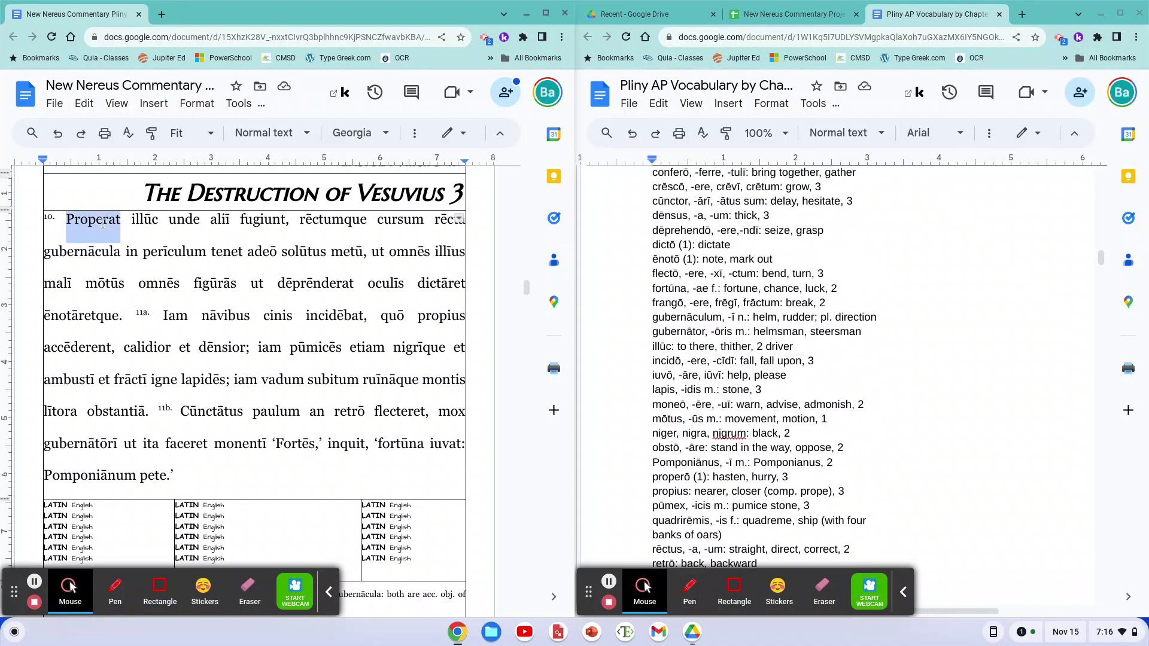
{"action": "key", "text": "ctrl+b"}
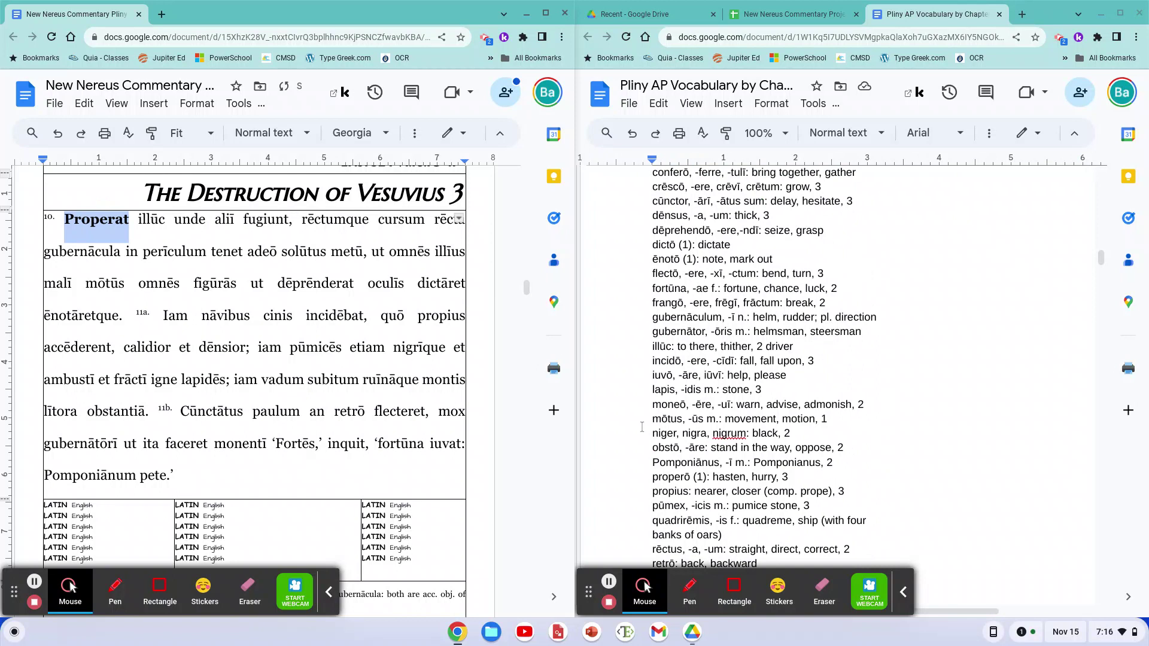
{"action": "left_click", "coordinate": [651, 477]}
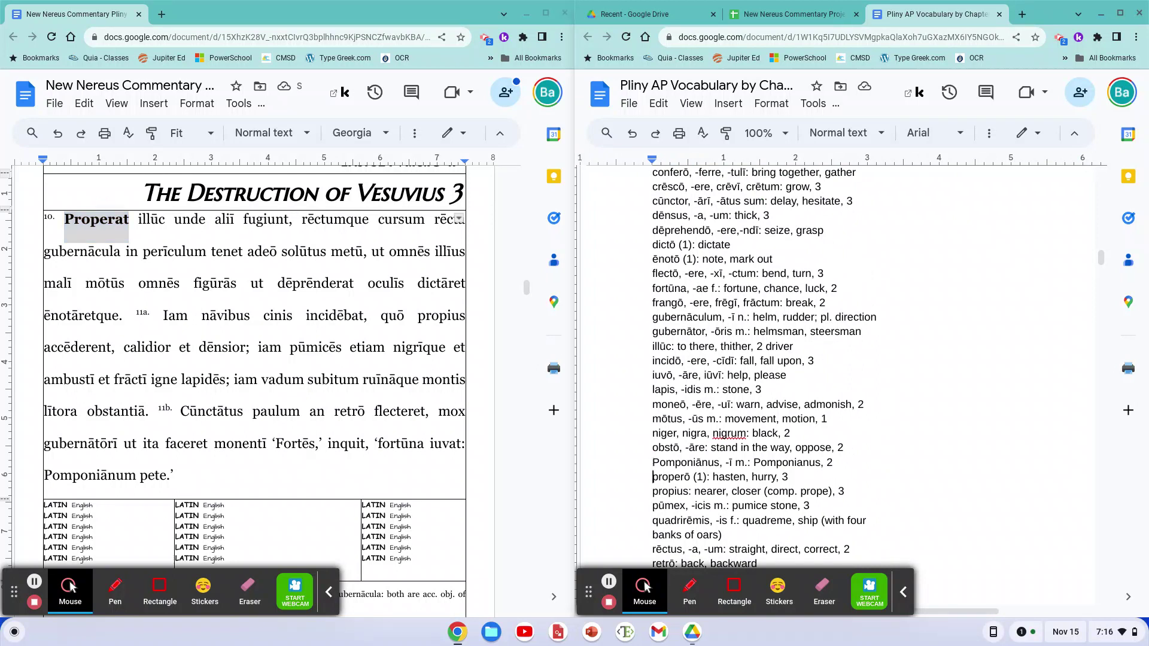
{"action": "key", "text": "shift+End"}
{"action": "key", "text": "ctrl+x"}
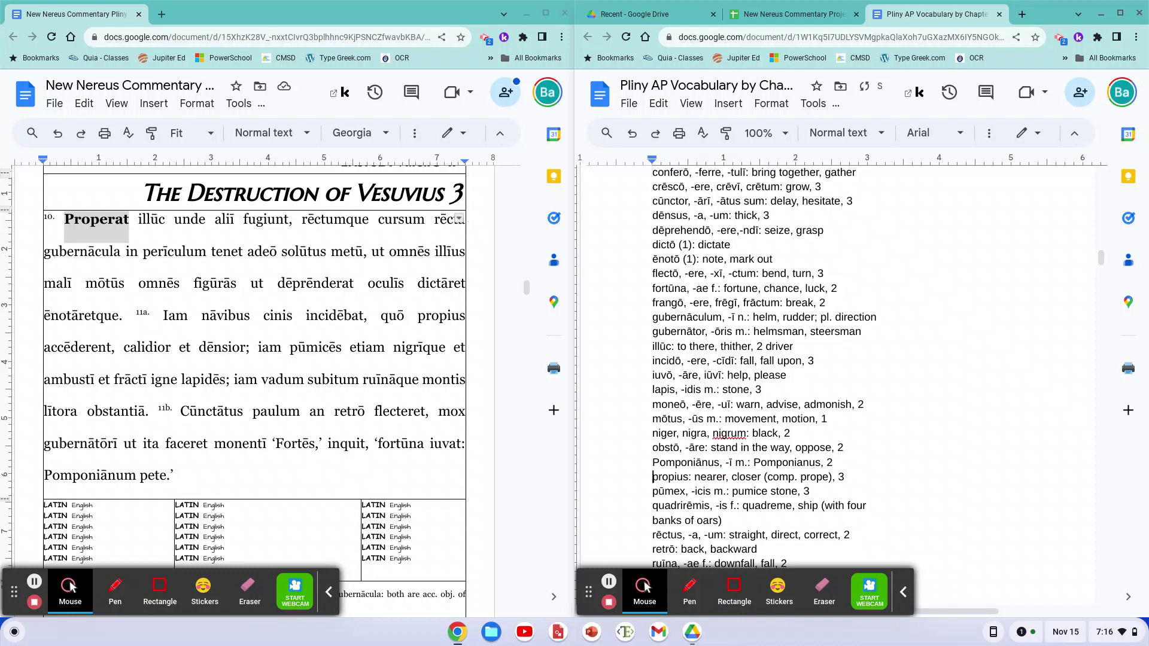
{"action": "left_click", "coordinate": [155, 509]}
{"action": "key", "text": "ctrl+shift+Left"}
{"action": "key", "text": "ctrl+shift+Left"}
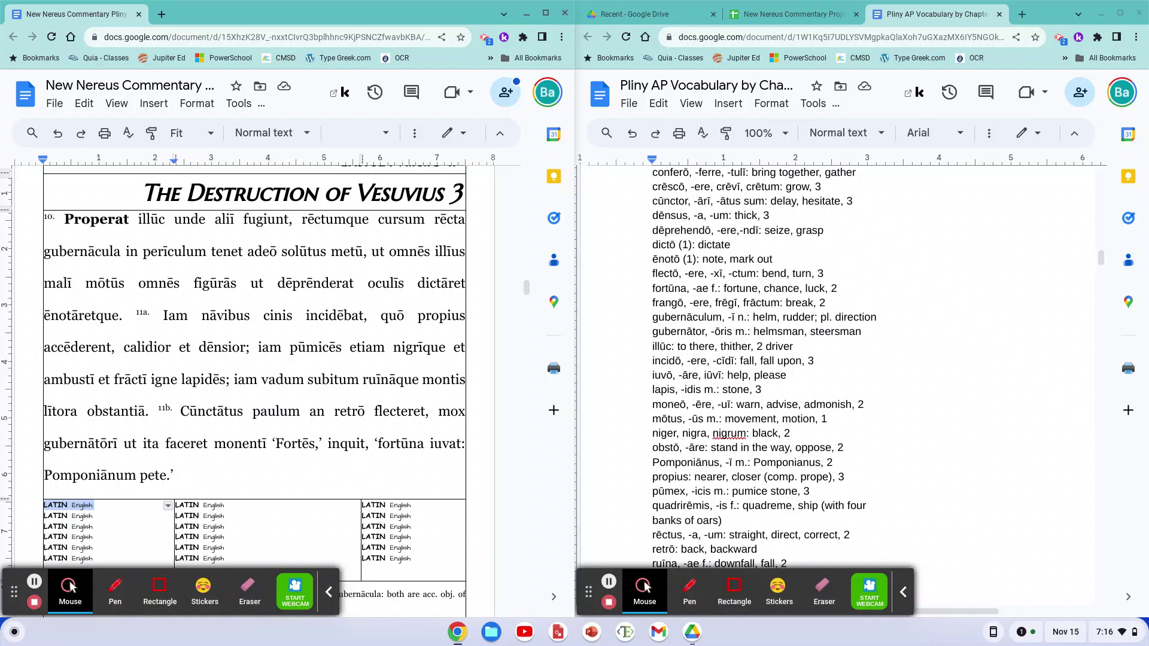
{"action": "key", "text": "ctrl+v"}
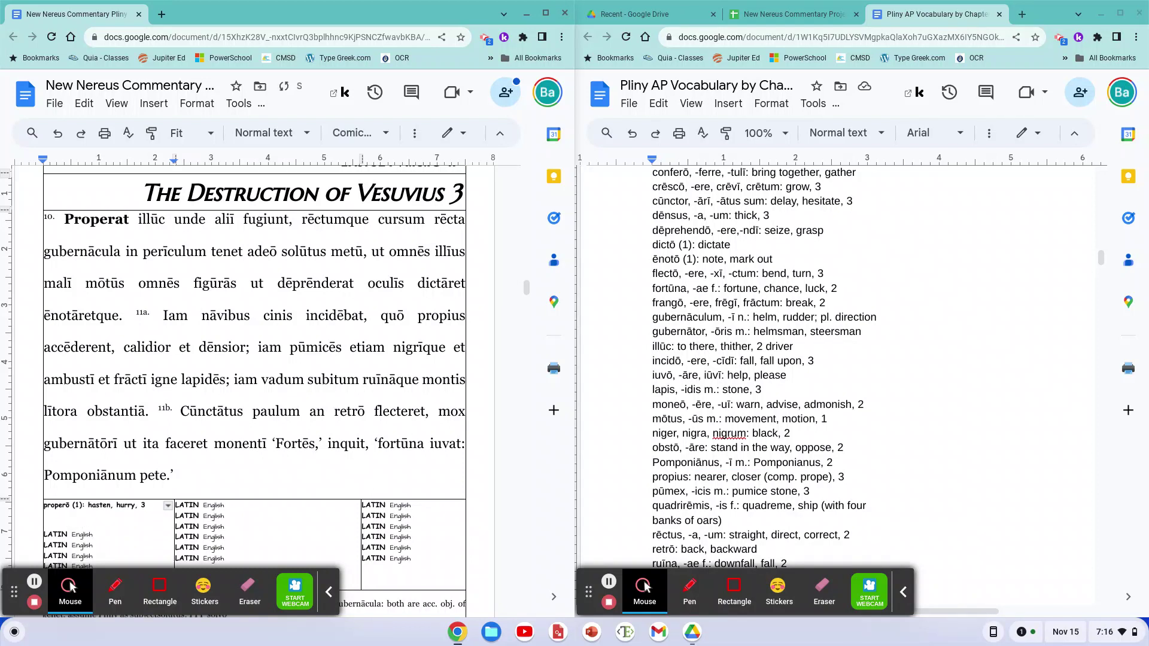
{"action": "key", "text": "BackSpace"}
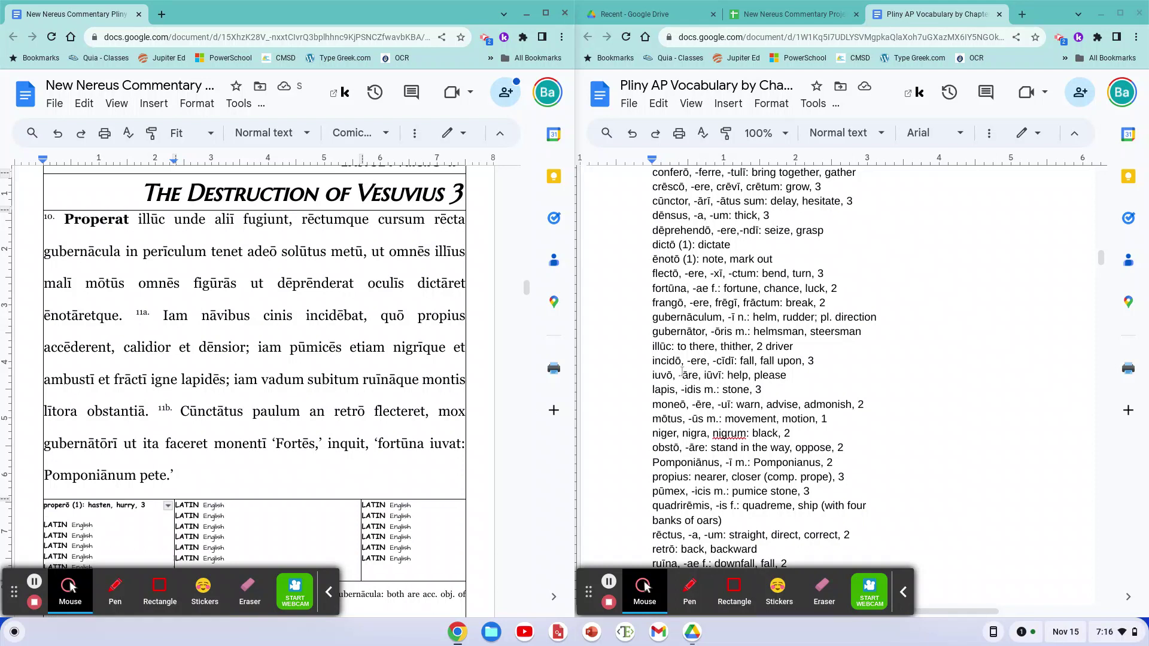
Move the illūc entry into the gloss box and bold illūc in the passage.
{"action": "triple_click", "coordinate": [652, 346]}
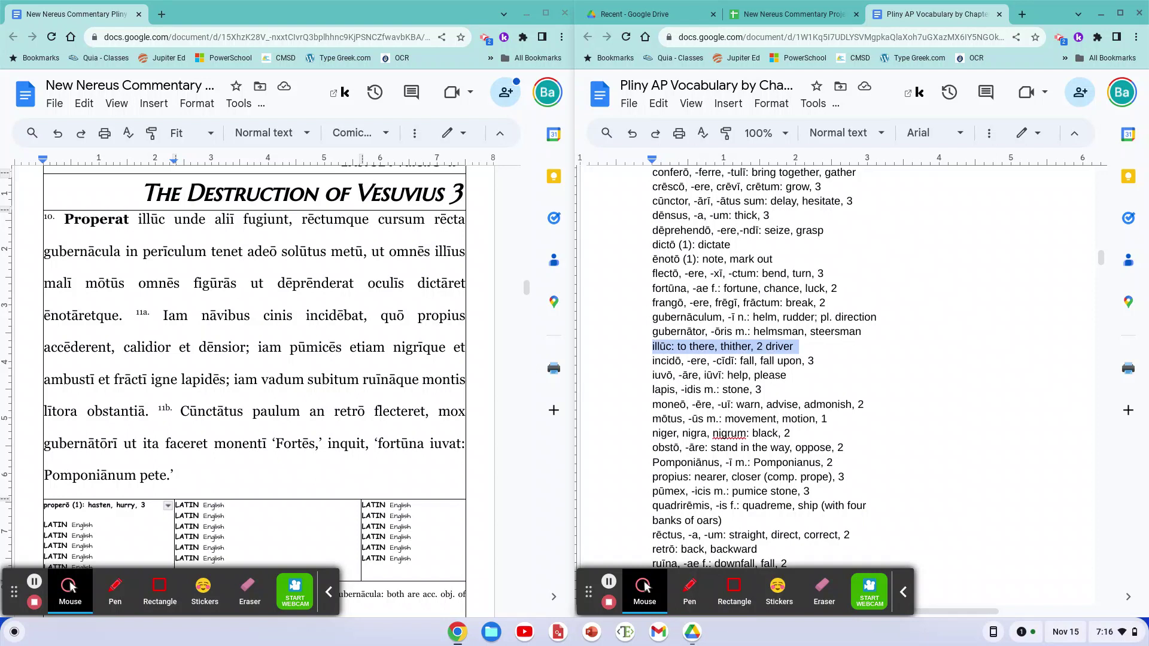
{"action": "key", "text": "BackSpace"}
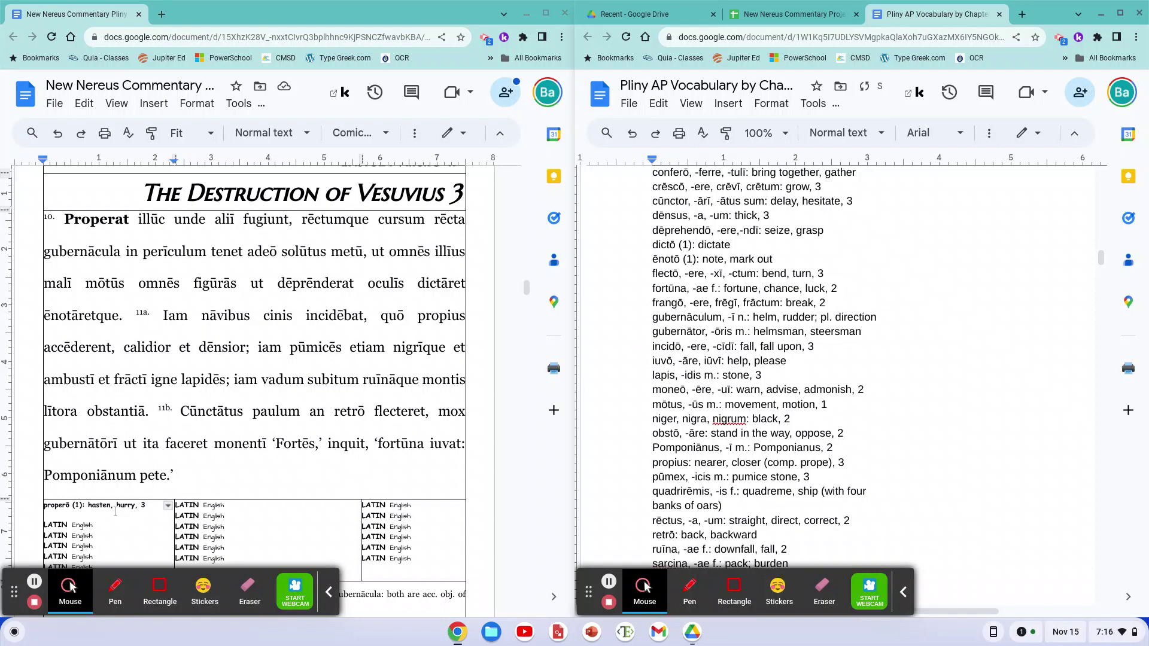
{"action": "left_click", "coordinate": [116, 512]}
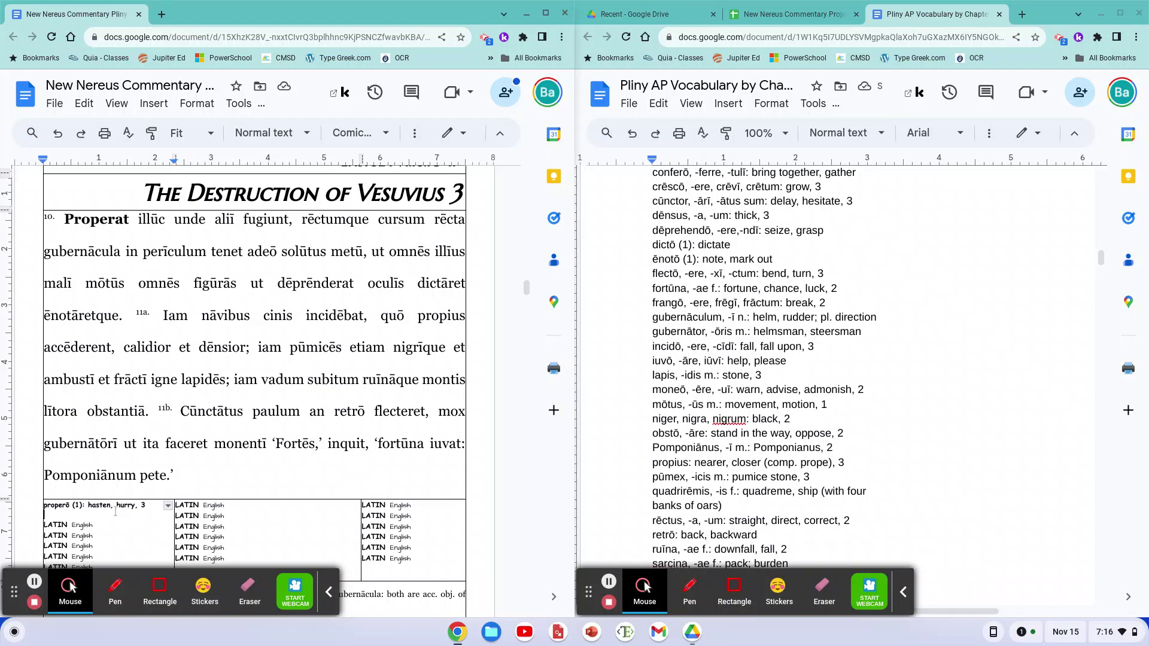
{"action": "key", "text": "ctrl+v"}
{"action": "double_click", "coordinate": [152, 219]}
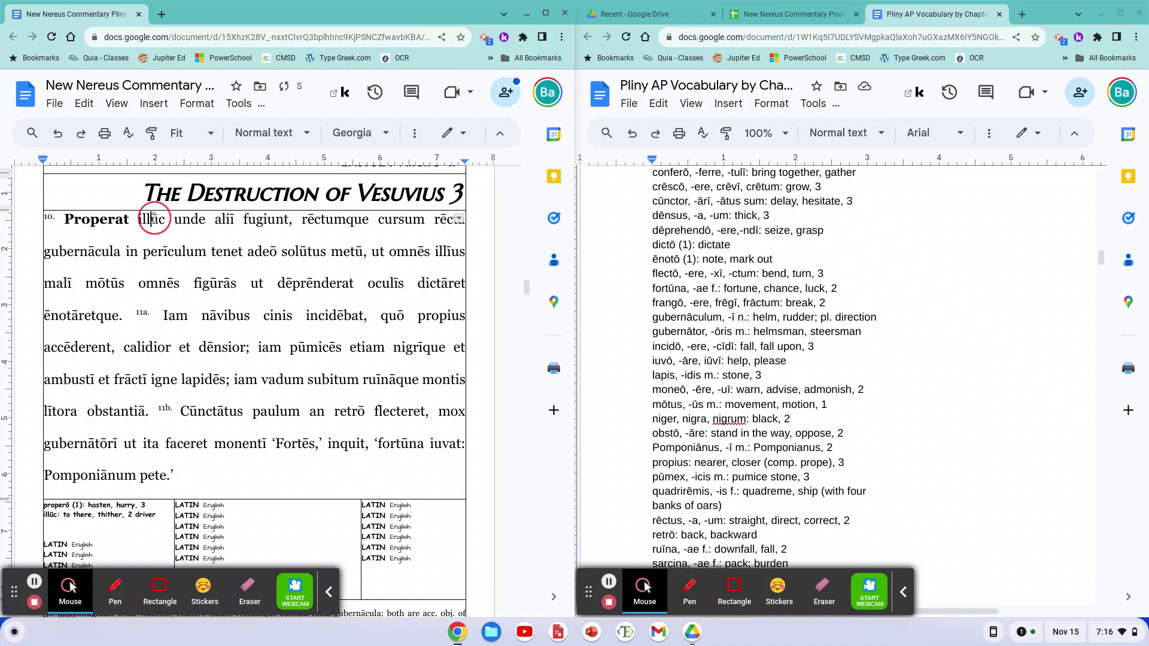
{"action": "key", "text": "ctrl+b"}
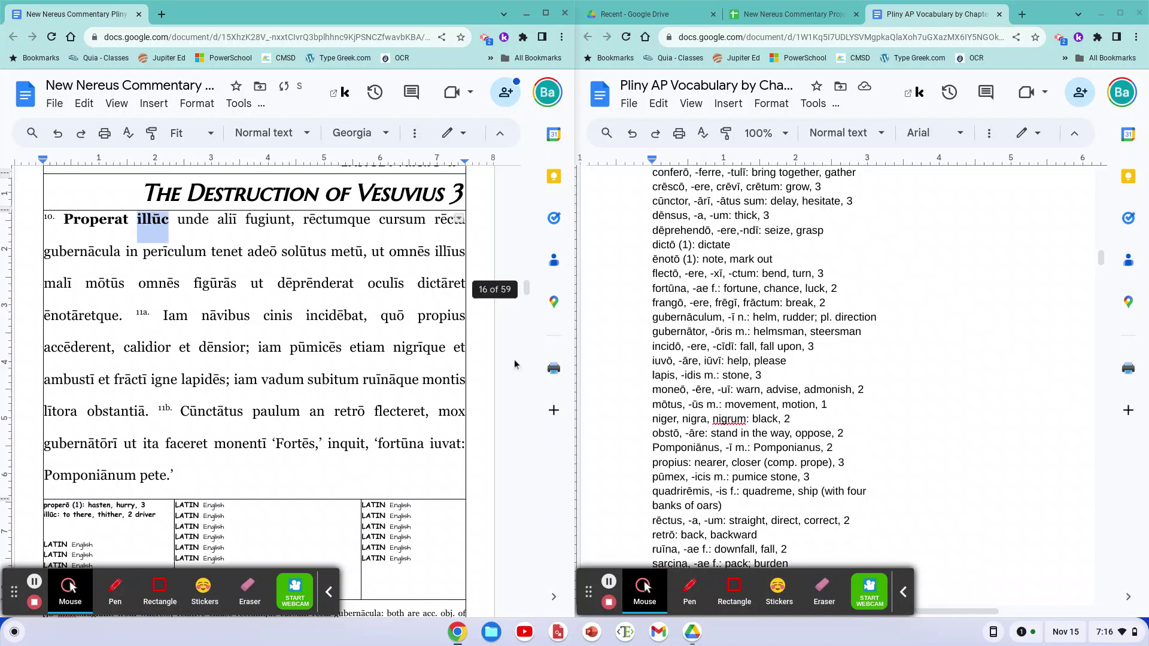
Move the unde entry into the gloss box and bold unde in the passage.
{"action": "scroll", "coordinate": [741, 434], "scroll_direction": "down", "scroll_amount": 3}
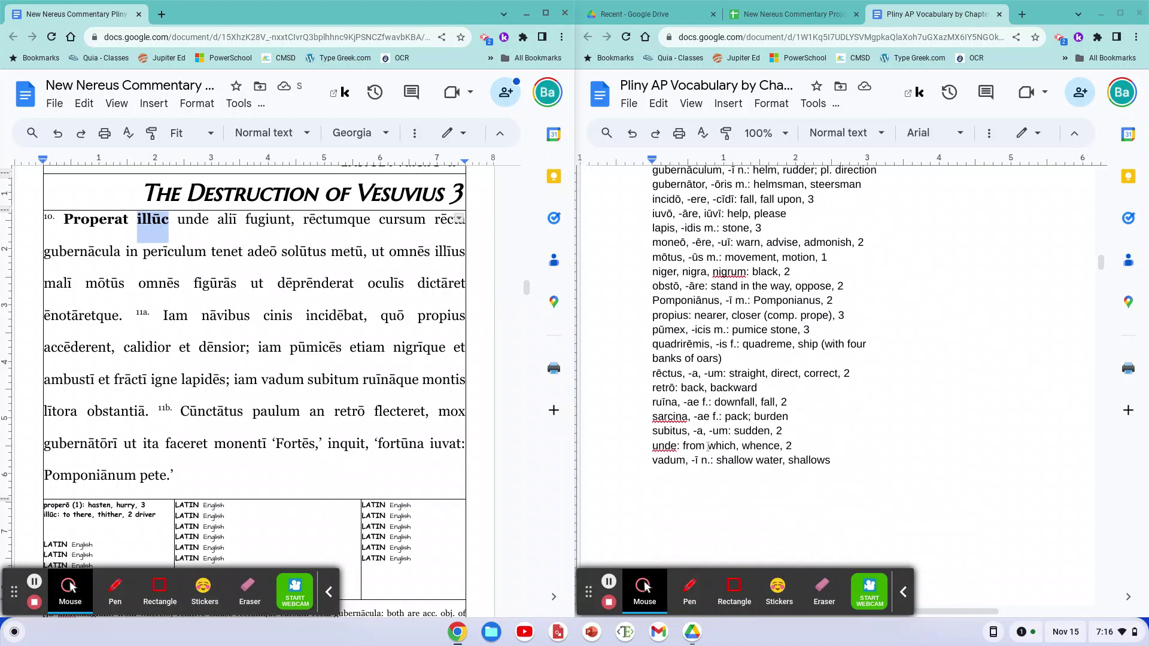
{"action": "left_click", "coordinate": [659, 445]}
{"action": "triple_click", "coordinate": [658, 446]}
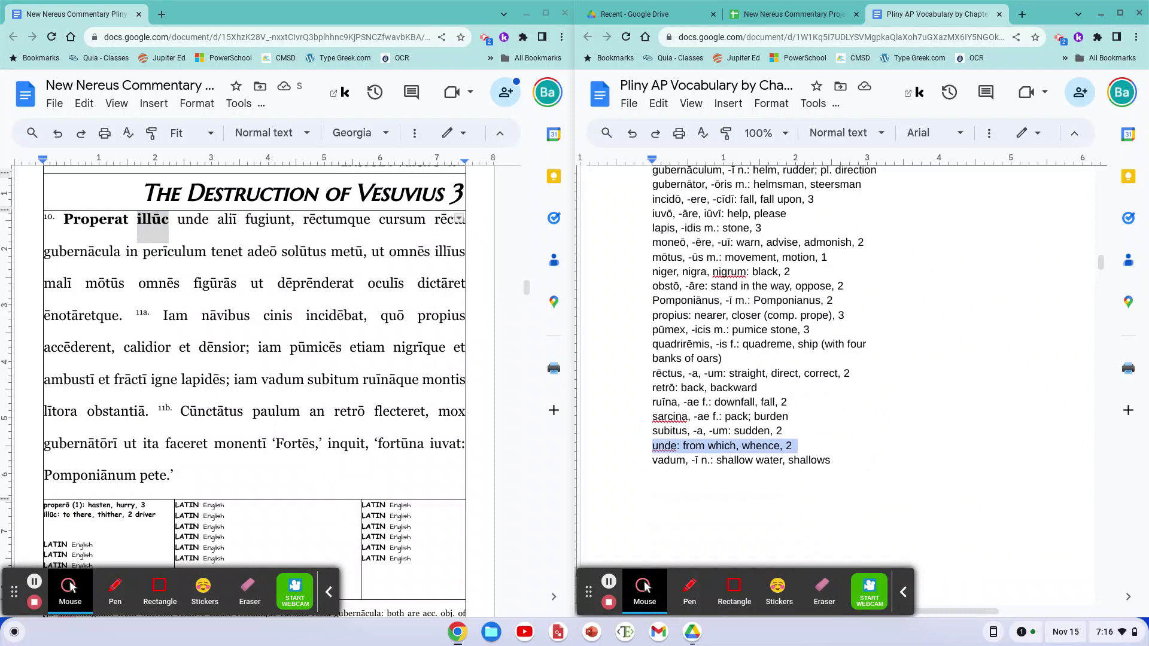
{"action": "key", "text": "BackSpace"}
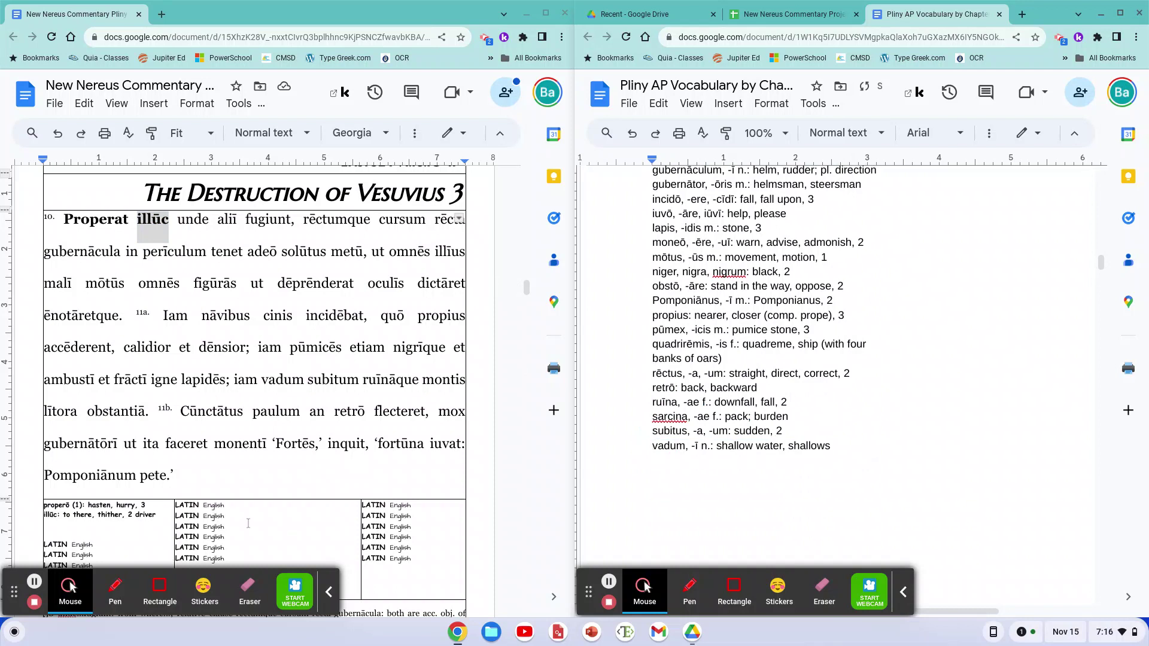
{"action": "left_click", "coordinate": [148, 524]}
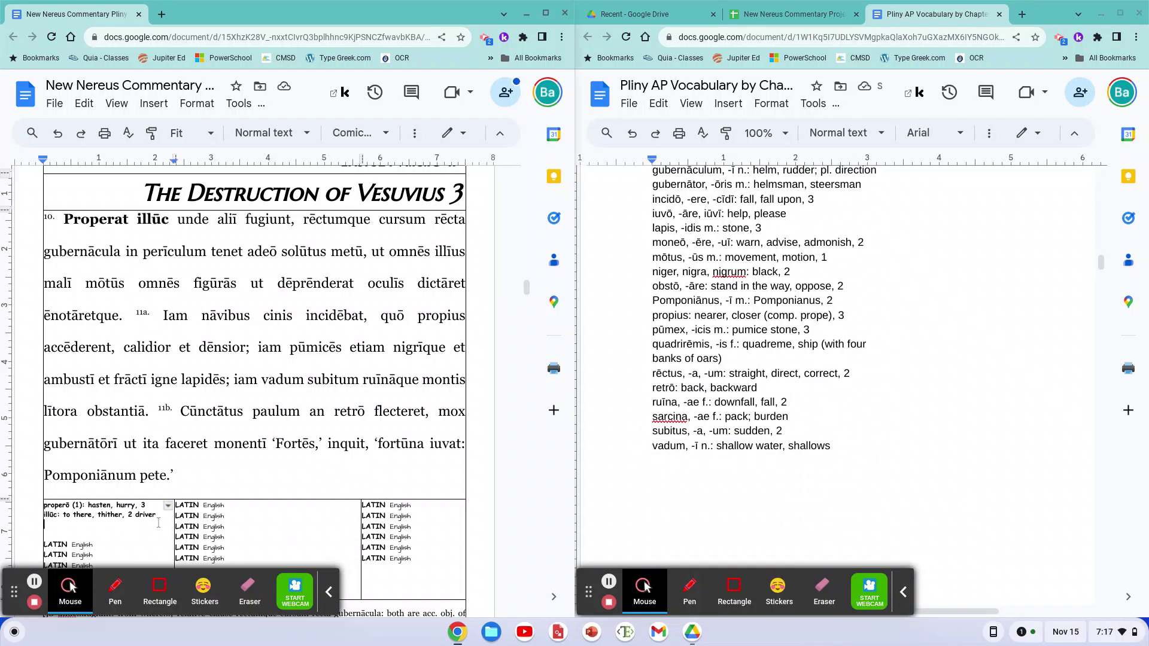
{"action": "key", "text": "ctrl+shift+v"}
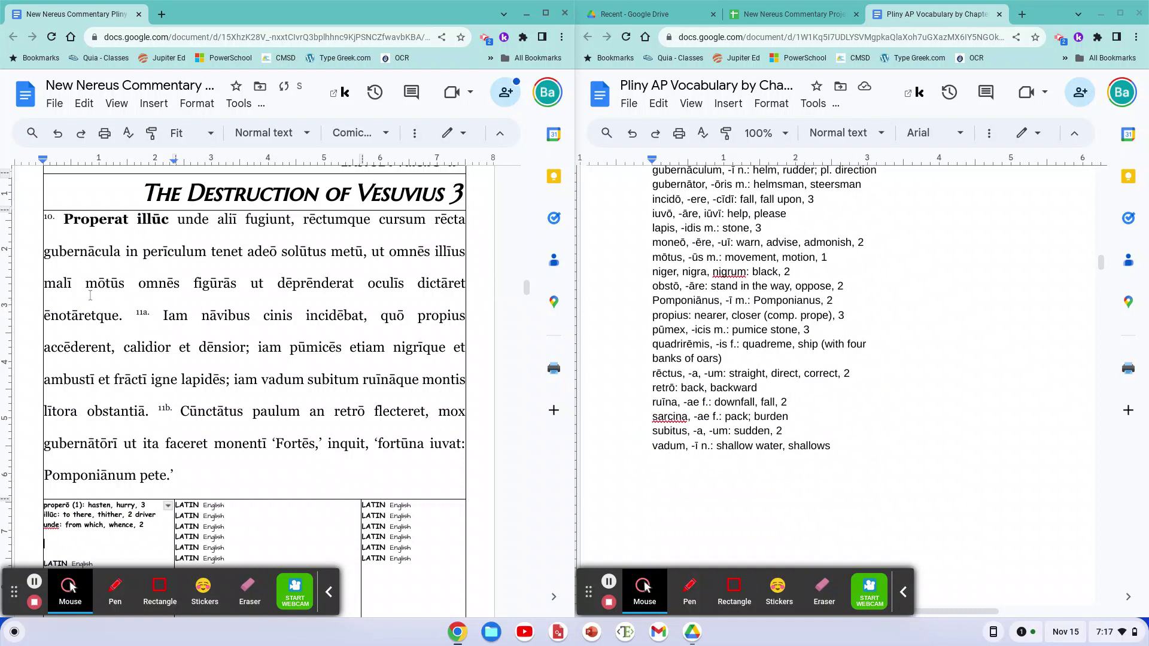
{"action": "double_click", "coordinate": [193, 225]}
{"action": "key", "text": "ctrl+b"}
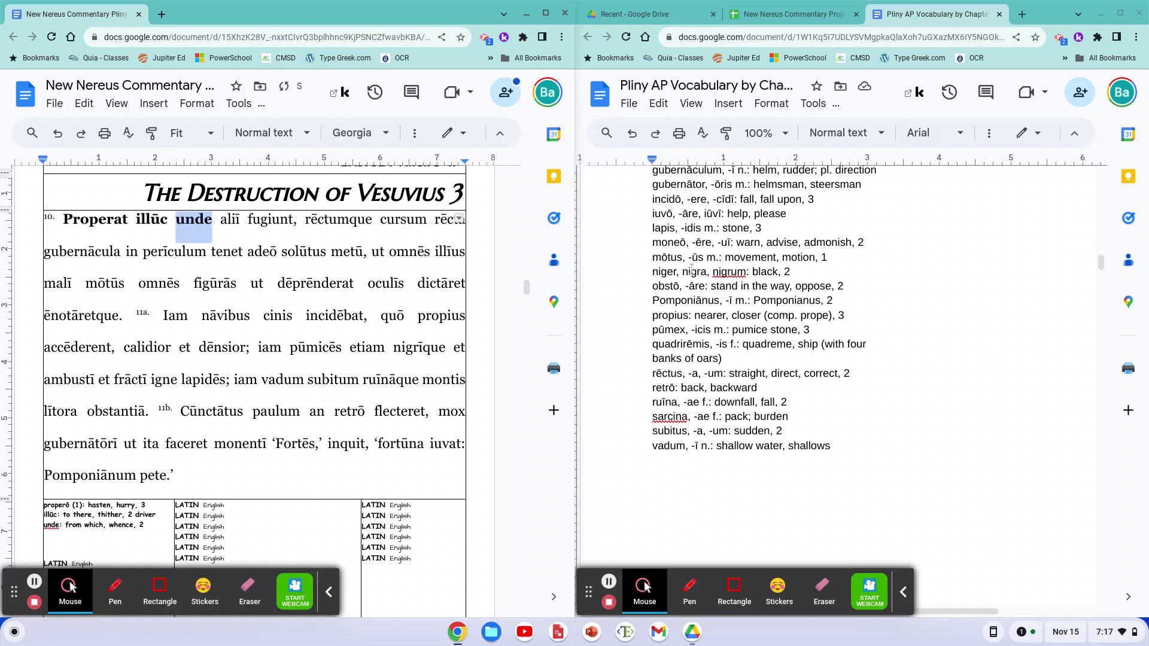
{"action": "scroll", "coordinate": [702, 211], "scroll_direction": "up", "scroll_amount": 4}
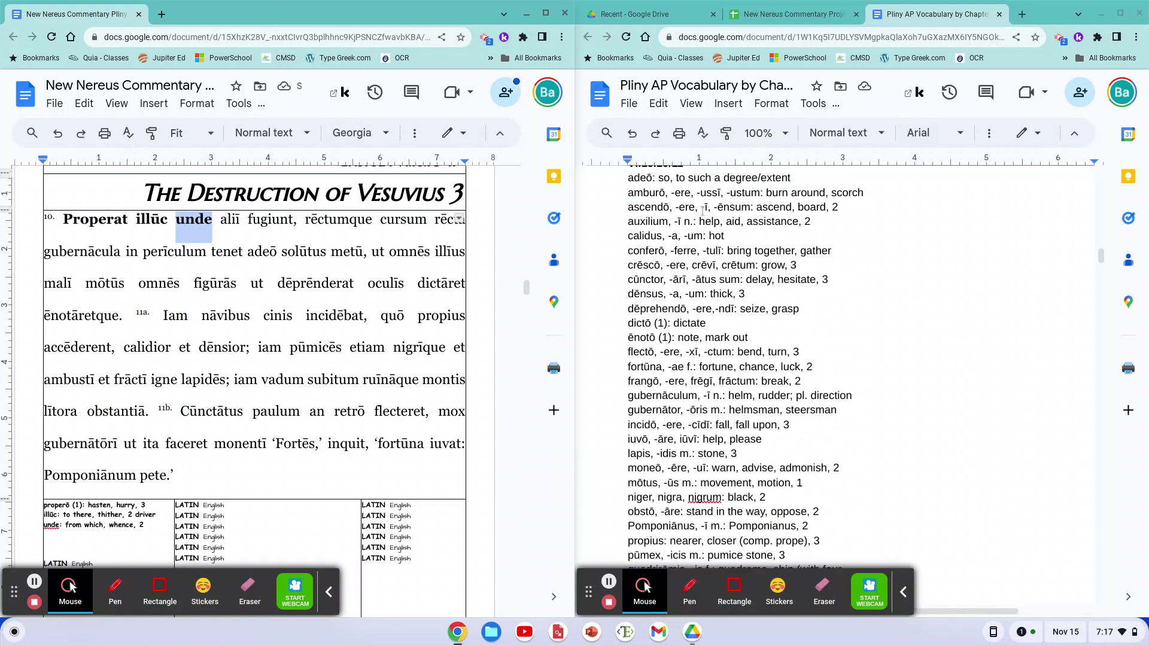
{"action": "scroll", "coordinate": [861, 362], "scroll_direction": "up", "scroll_amount": 1}
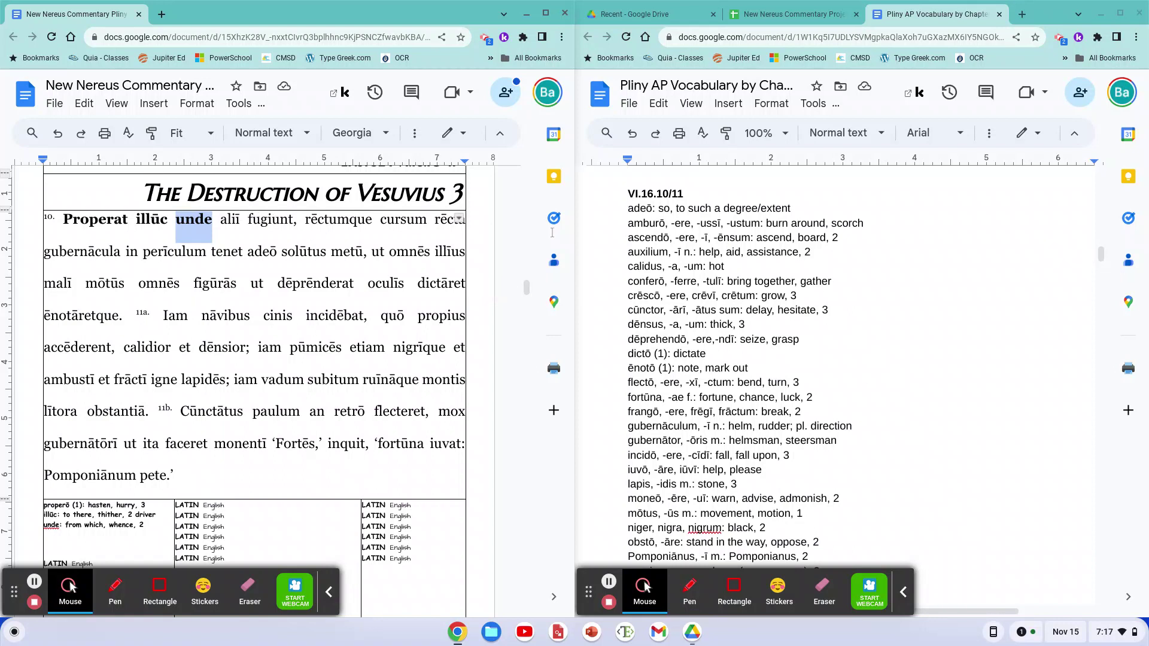
Add 'rēctus, -a, -um: straight, direct, correct, 2' to the gloss box and bold rēctum, leaving -que plain.
{"action": "scroll", "coordinate": [652, 286], "scroll_direction": "down", "scroll_amount": 2}
{"action": "scroll", "coordinate": [652, 286], "scroll_direction": "down", "scroll_amount": 2}
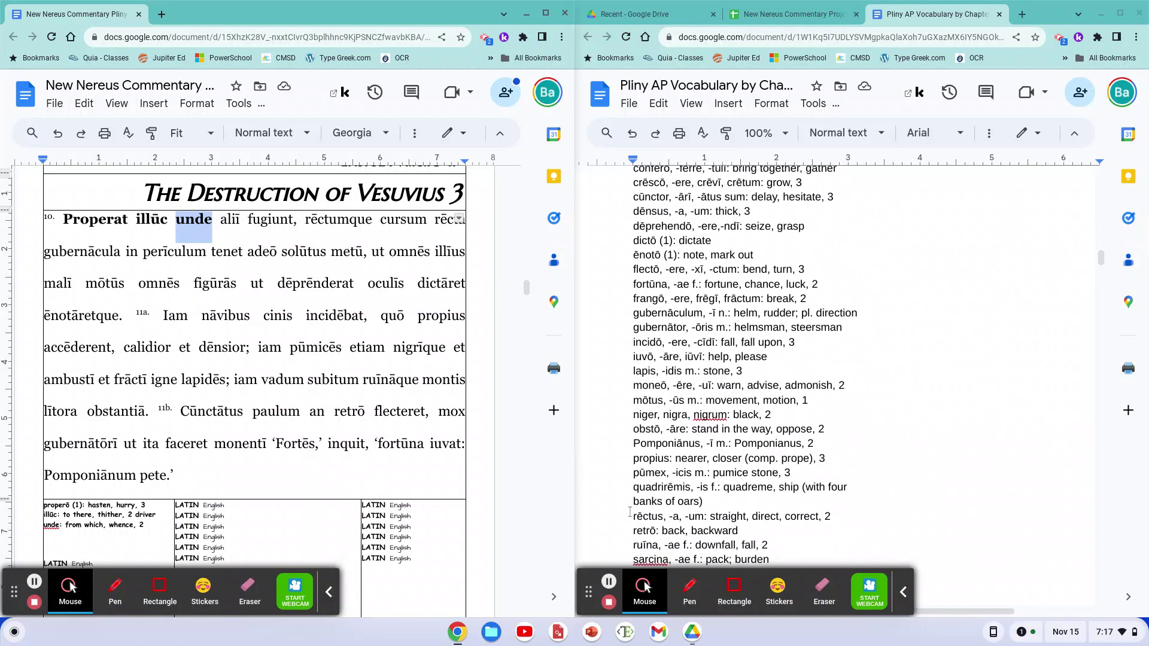
{"action": "triple_click", "coordinate": [631, 516]}
{"action": "key", "text": "ctrl+x"}
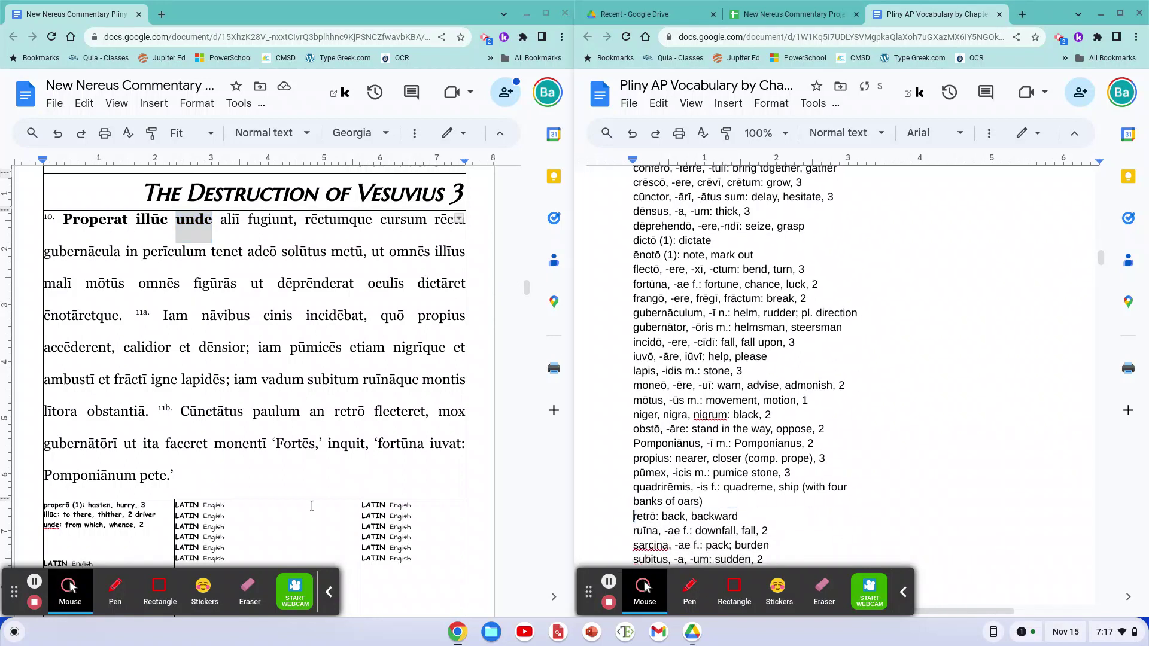
{"action": "left_click", "coordinate": [156, 534]}
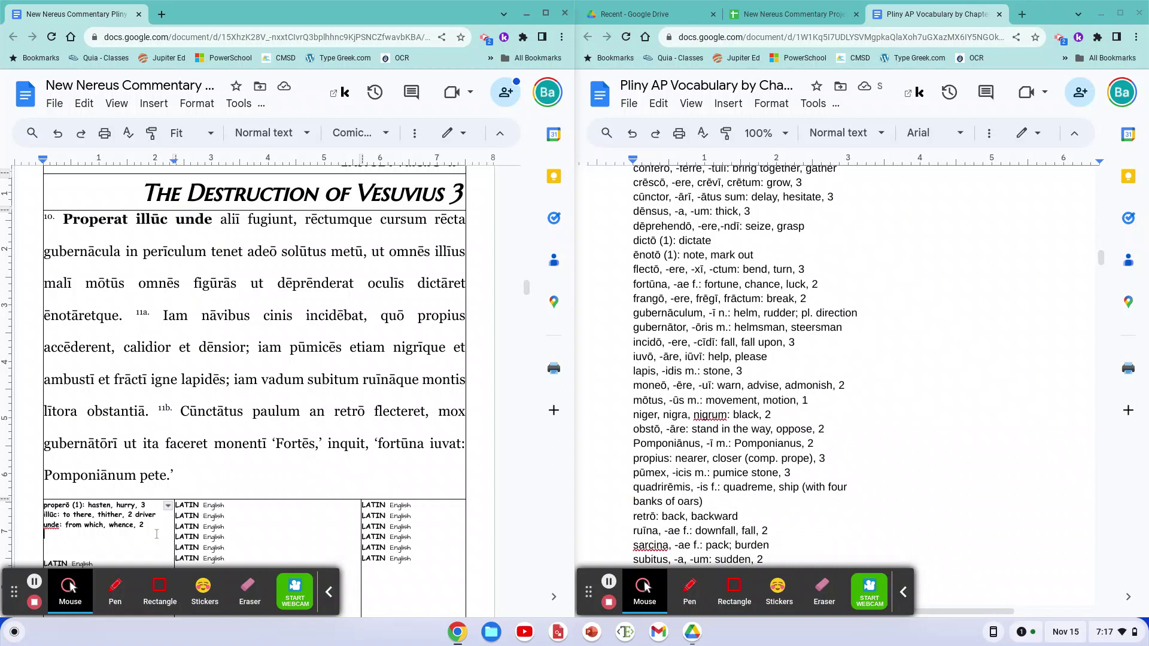
{"action": "key", "text": "ctrl+v"}
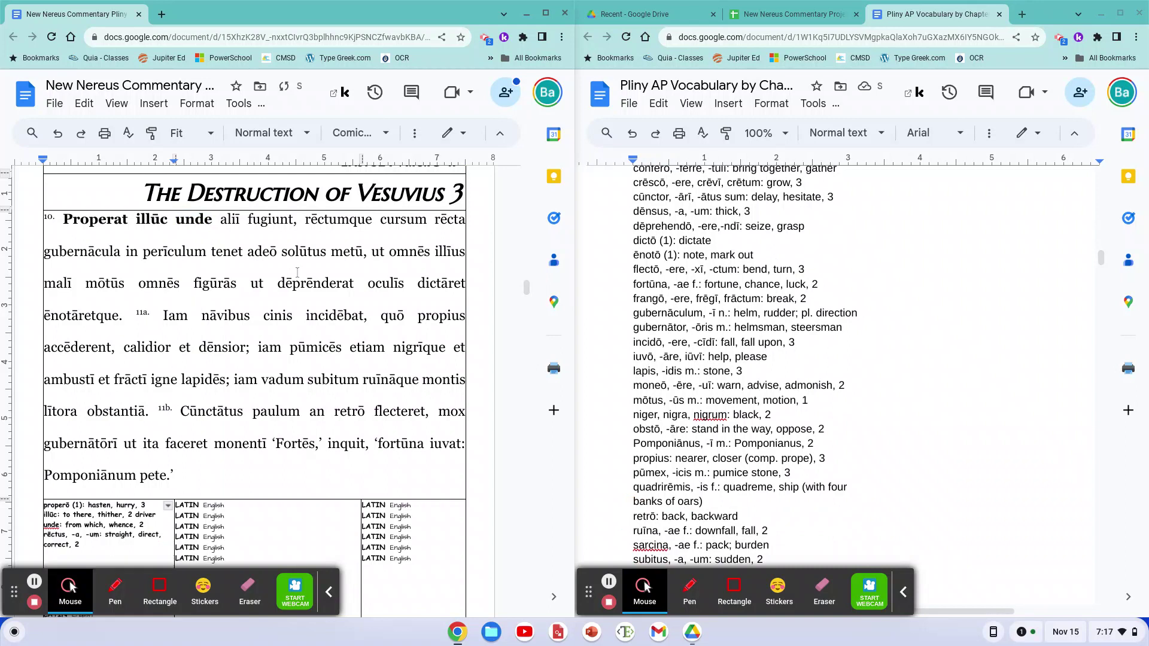
{"action": "double_click", "coordinate": [341, 222]}
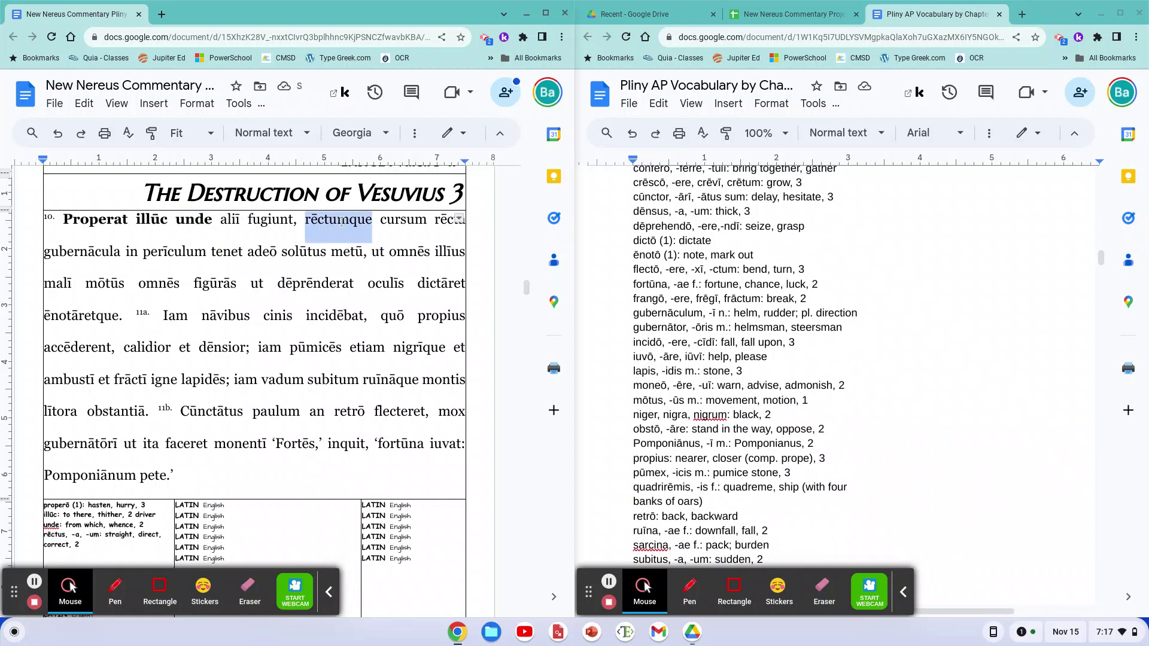
{"action": "key", "text": "ctrl+b"}
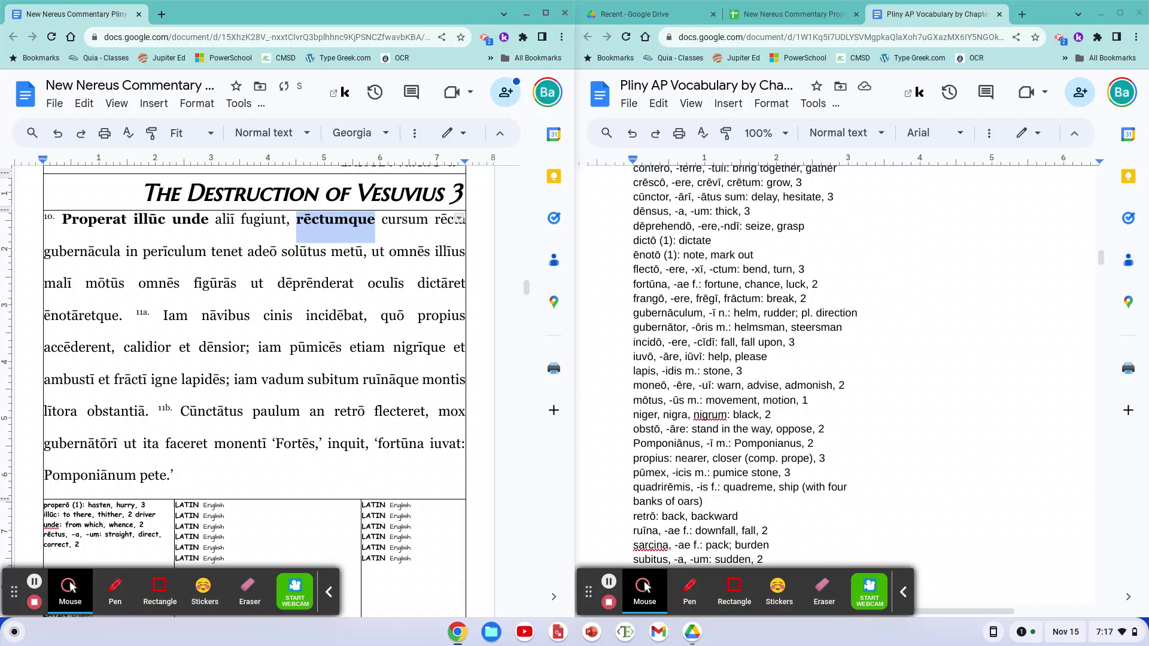
{"action": "key", "text": "Right"}
{"action": "key", "text": "shift+Left"}
{"action": "key", "text": "shift+Left"}
{"action": "key", "text": "shift+Left"}
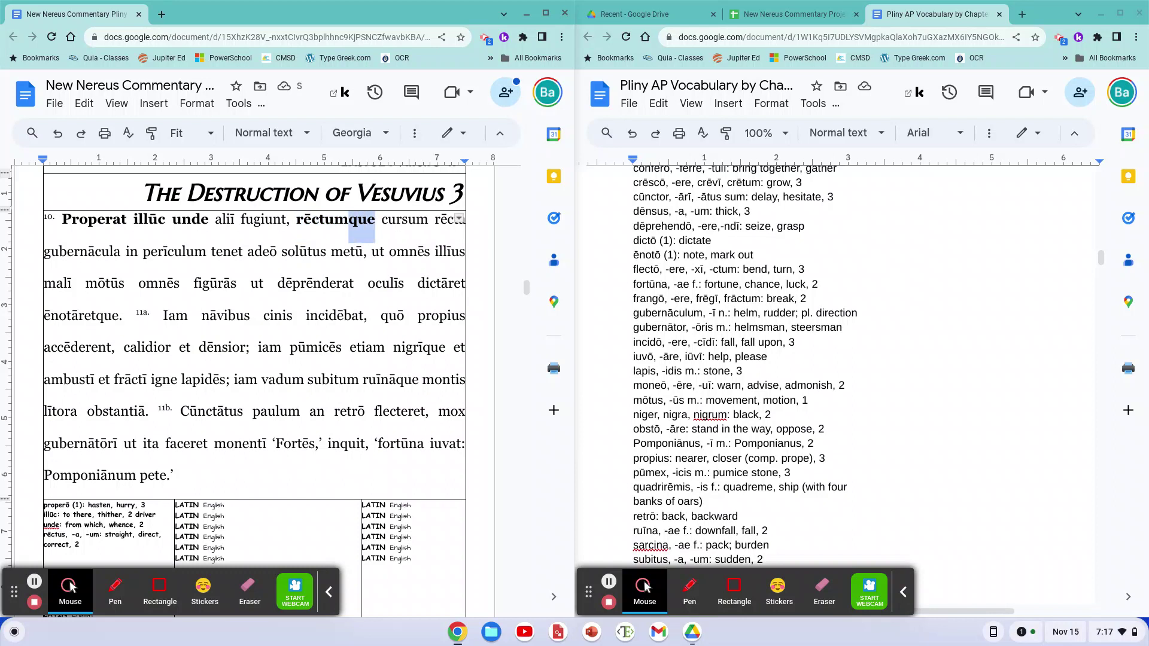
{"action": "key", "text": "ctrl+b"}
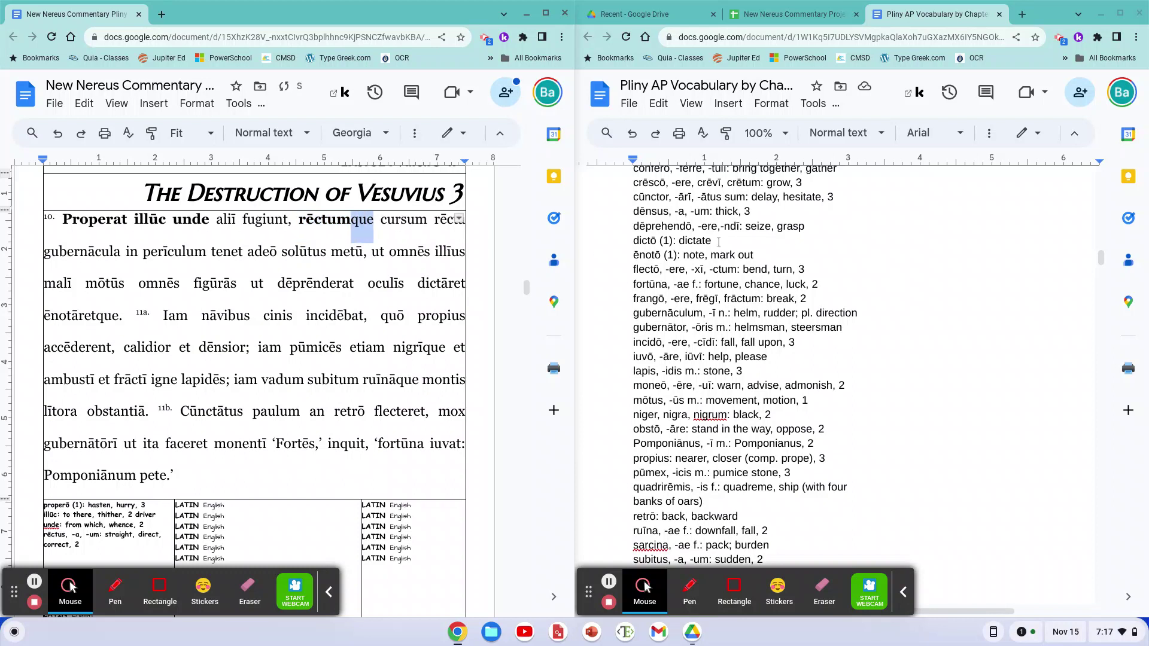
{"action": "scroll", "coordinate": [720, 241], "scroll_direction": "up", "scroll_amount": 1}
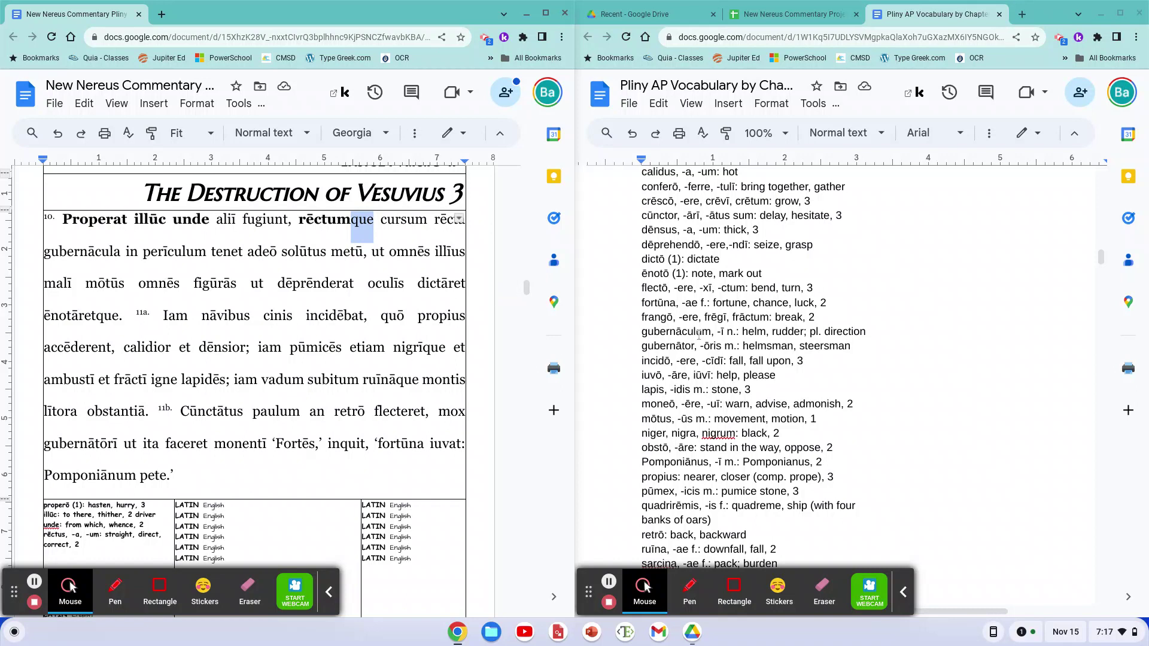
Bold gubernācula and move 'gubernāculum, -ī n.: helm, rudder; pl. direction' into the gloss box.
{"action": "double_click", "coordinate": [67, 252]}
{"action": "key", "text": "ctrl+b"}
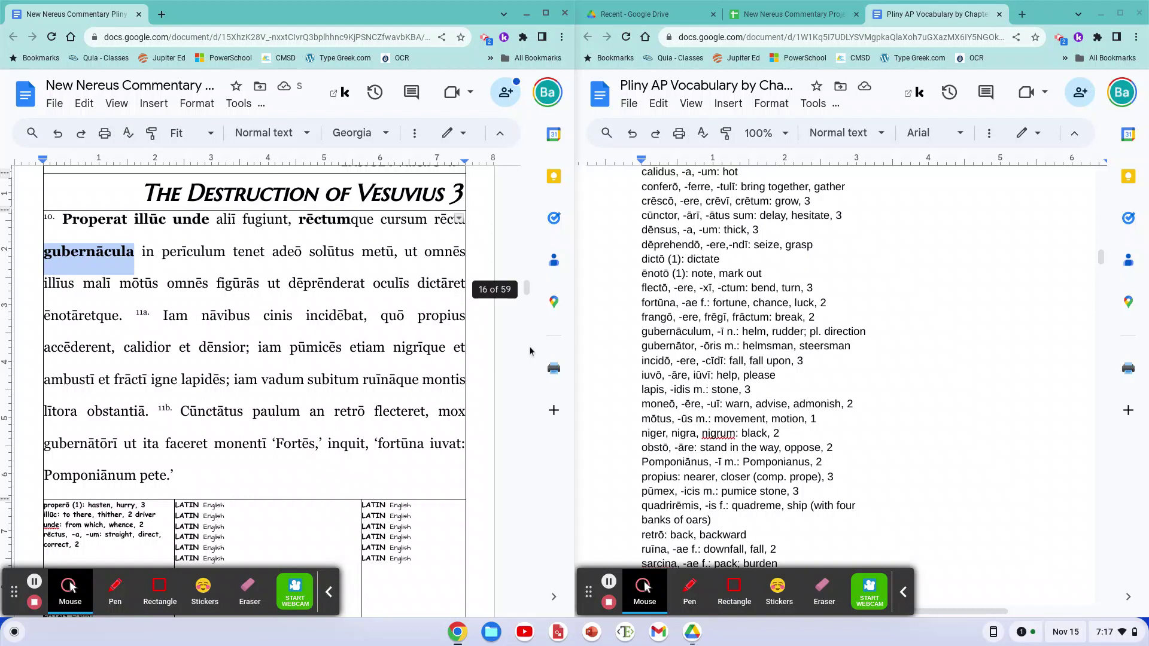
{"action": "left_click", "coordinate": [642, 330]}
{"action": "triple_click", "coordinate": [643, 328]}
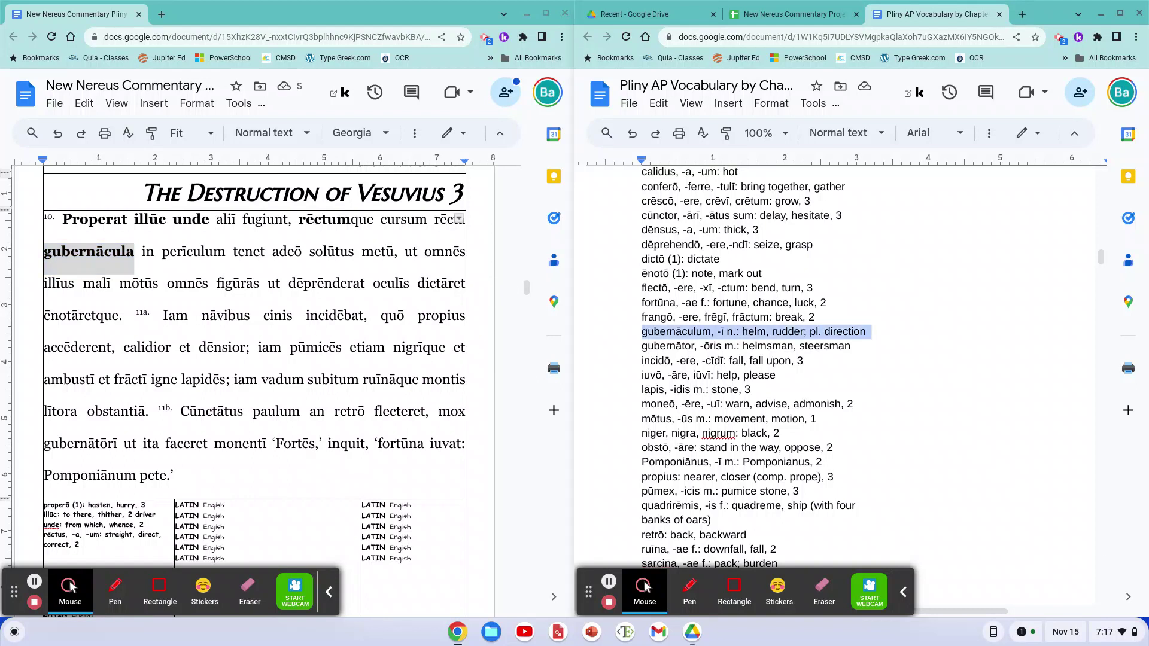
{"action": "key", "text": "BackSpace"}
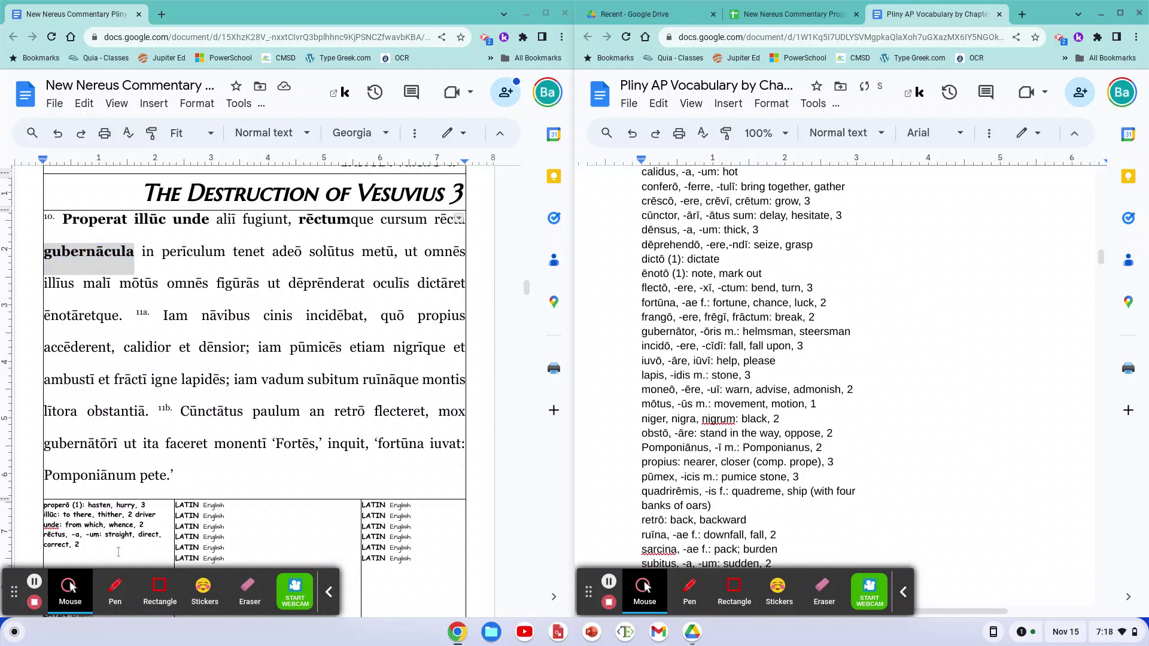
{"action": "left_click", "coordinate": [118, 551]}
{"action": "key", "text": "ctrl+v"}
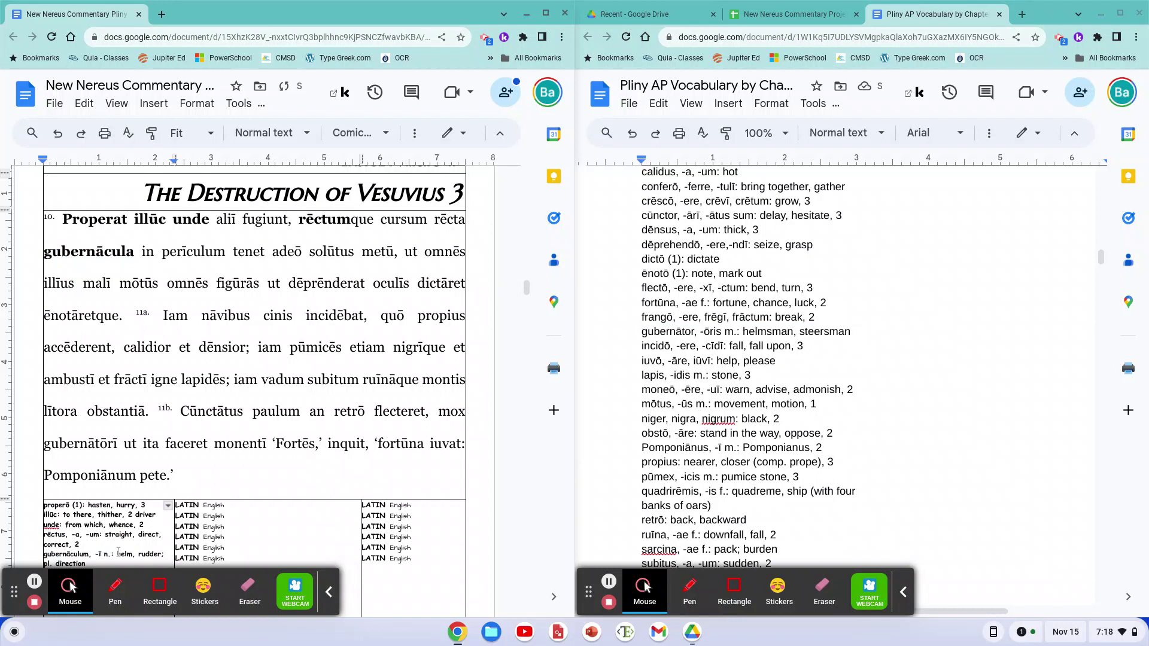
Move the adeō entry into the gloss box and bold adeō in the passage.
{"action": "scroll", "coordinate": [254, 389], "scroll_direction": "down", "scroll_amount": 1}
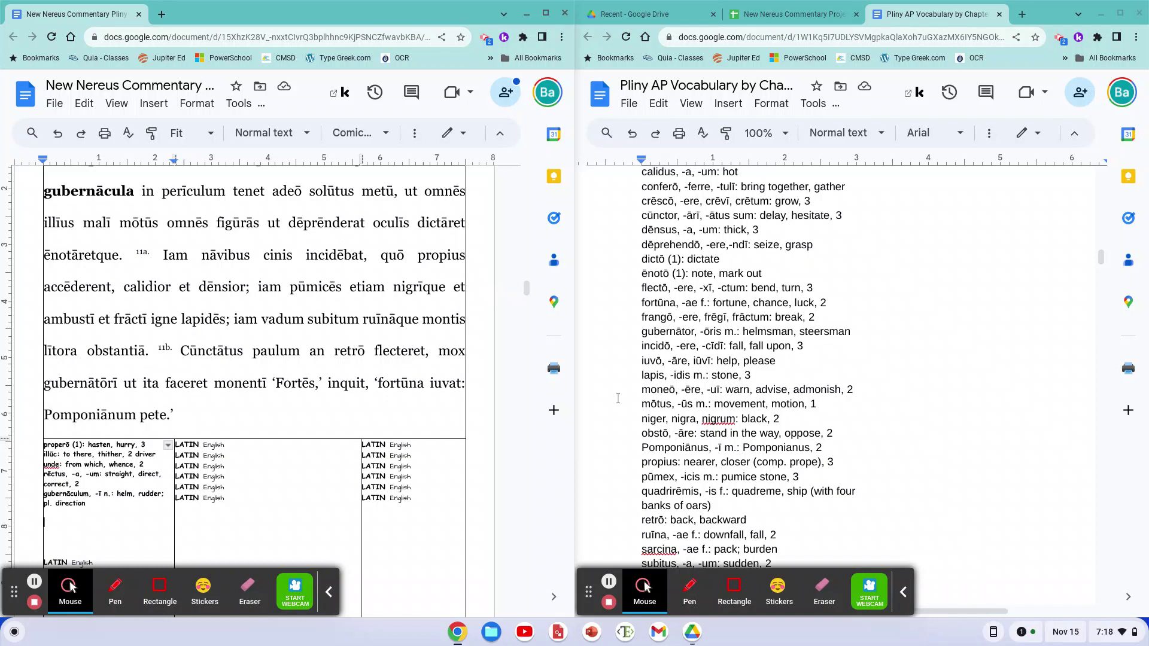
{"action": "scroll", "coordinate": [728, 405], "scroll_direction": "down", "scroll_amount": 3}
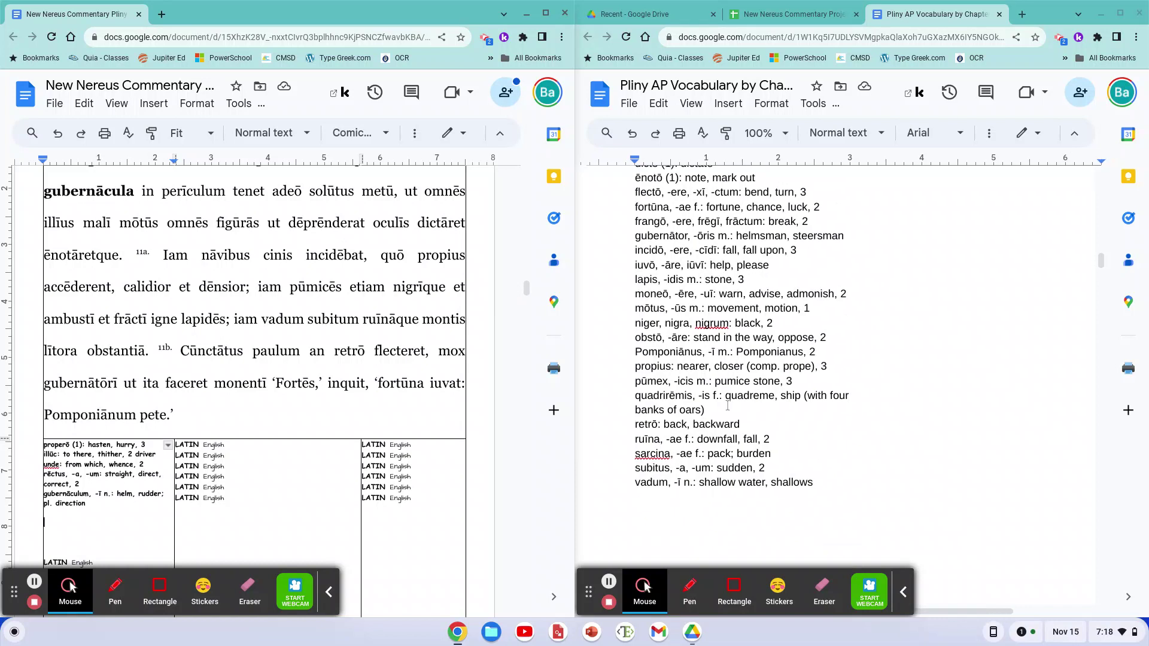
{"action": "scroll", "coordinate": [728, 405], "scroll_direction": "up", "scroll_amount": 5}
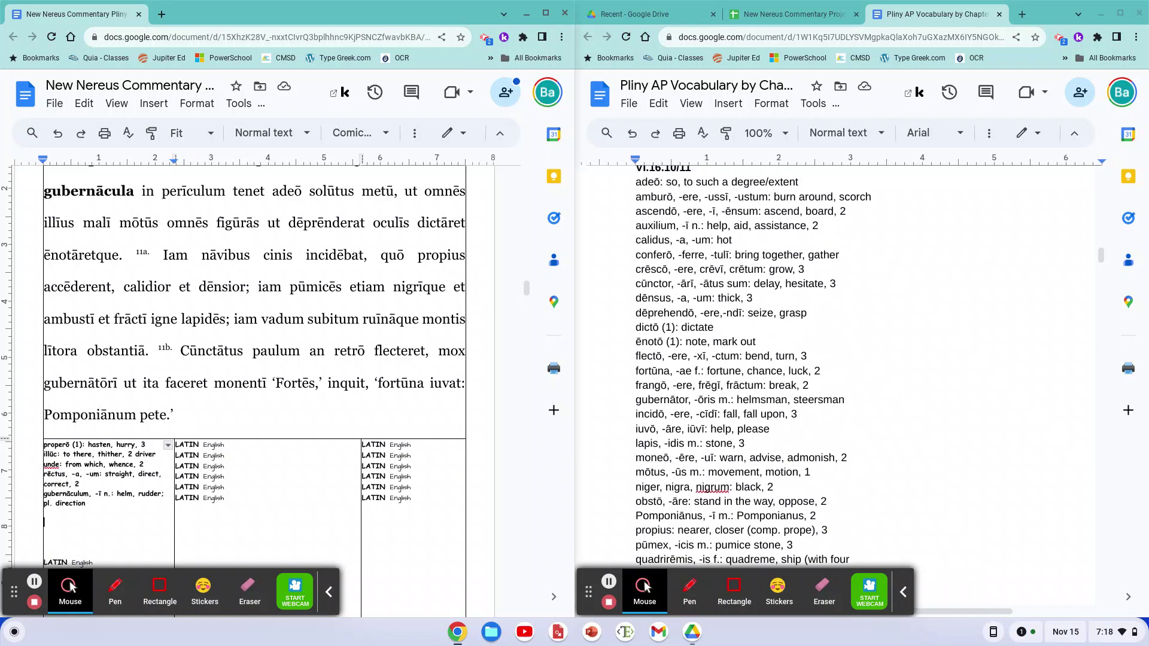
{"action": "scroll", "coordinate": [728, 365], "scroll_direction": "up", "scroll_amount": 2}
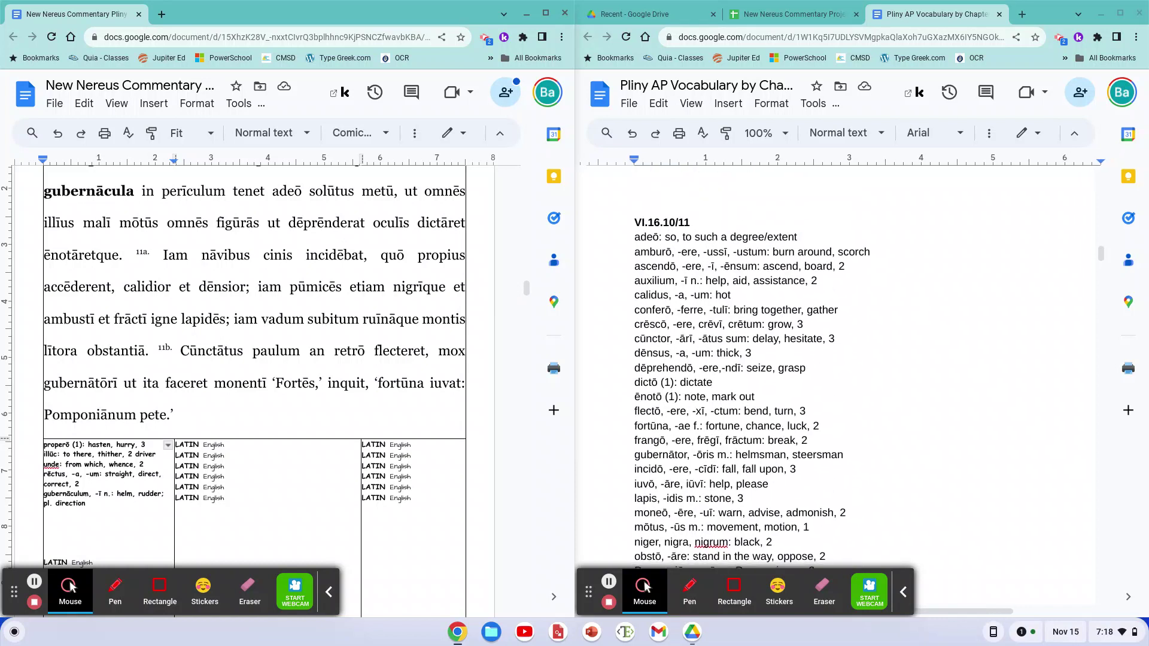
{"action": "triple_click", "coordinate": [634, 241]}
{"action": "key", "text": "ctrl+c"}
{"action": "key", "text": "BackSpace"}
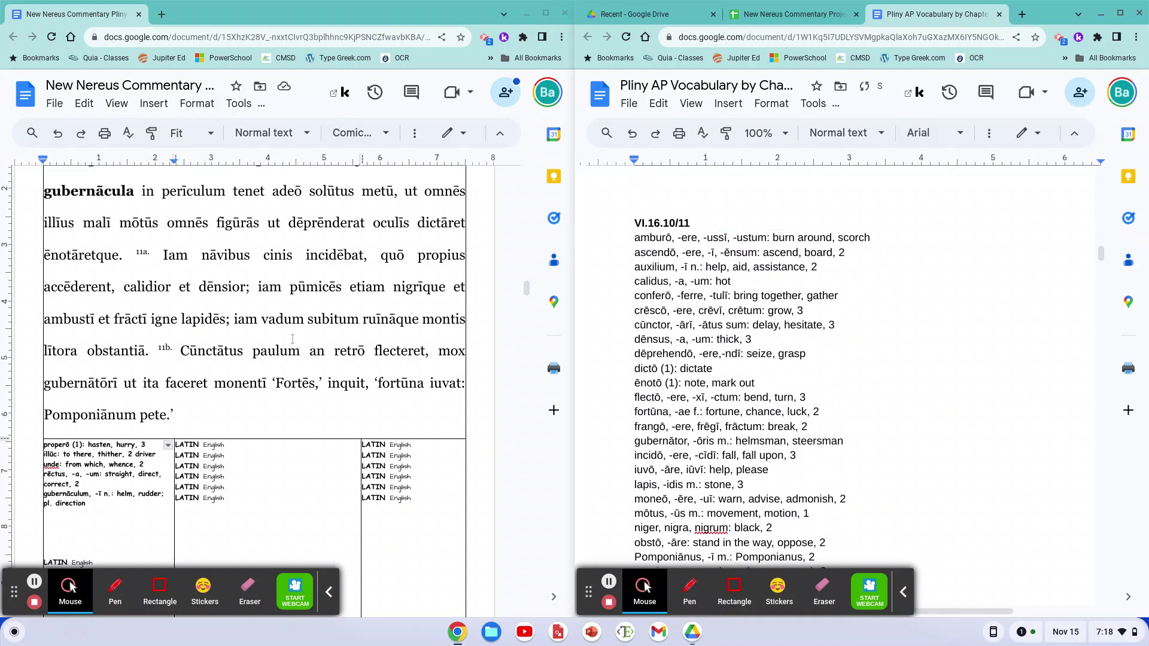
{"action": "left_click", "coordinate": [124, 513]}
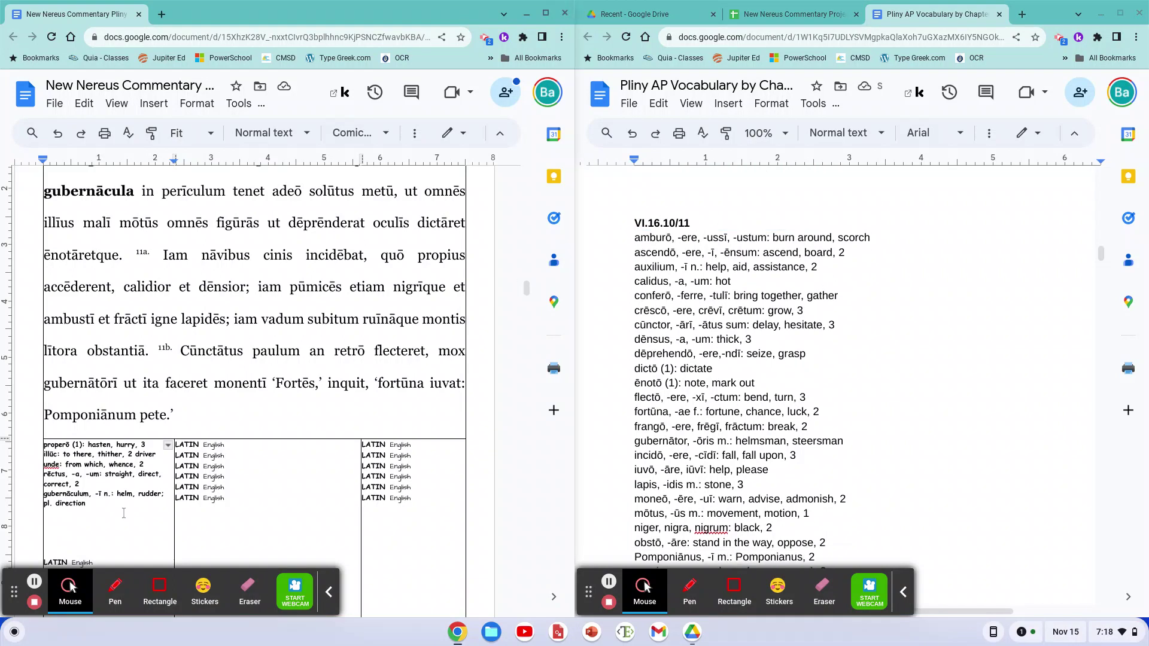
{"action": "key", "text": "ctrl+v"}
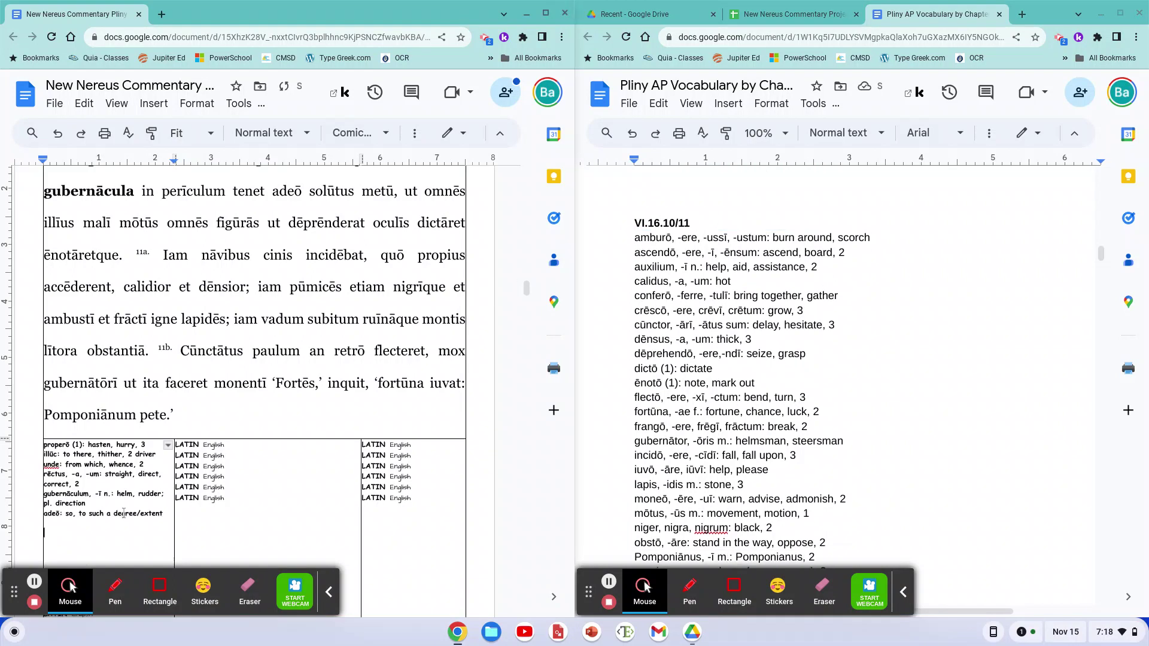
{"action": "double_click", "coordinate": [290, 191]}
{"action": "key", "text": "ctrl+b"}
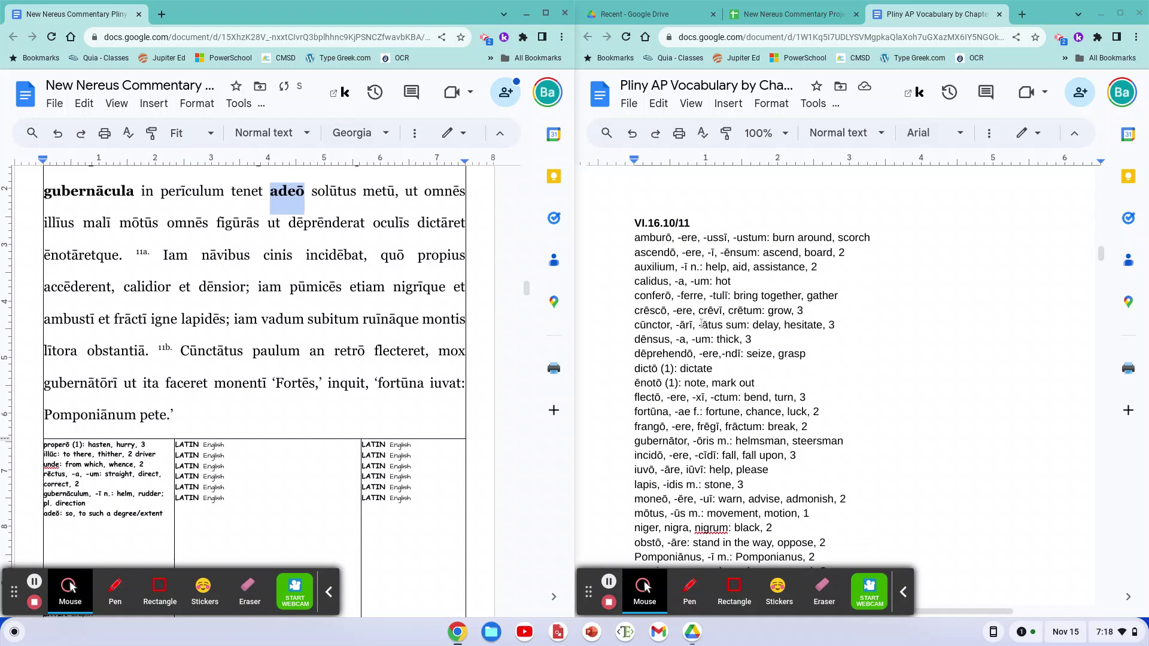
{"action": "scroll", "coordinate": [701, 323], "scroll_direction": "down", "scroll_amount": 5}
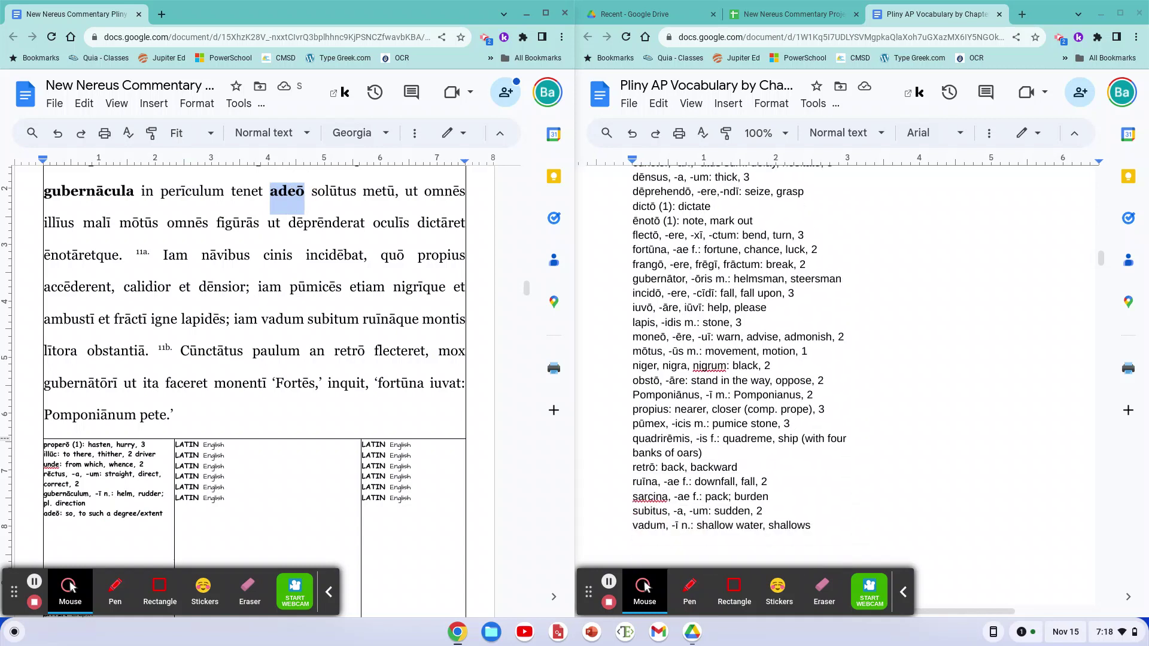
{"action": "scroll", "coordinate": [695, 347], "scroll_direction": "up", "scroll_amount": 2}
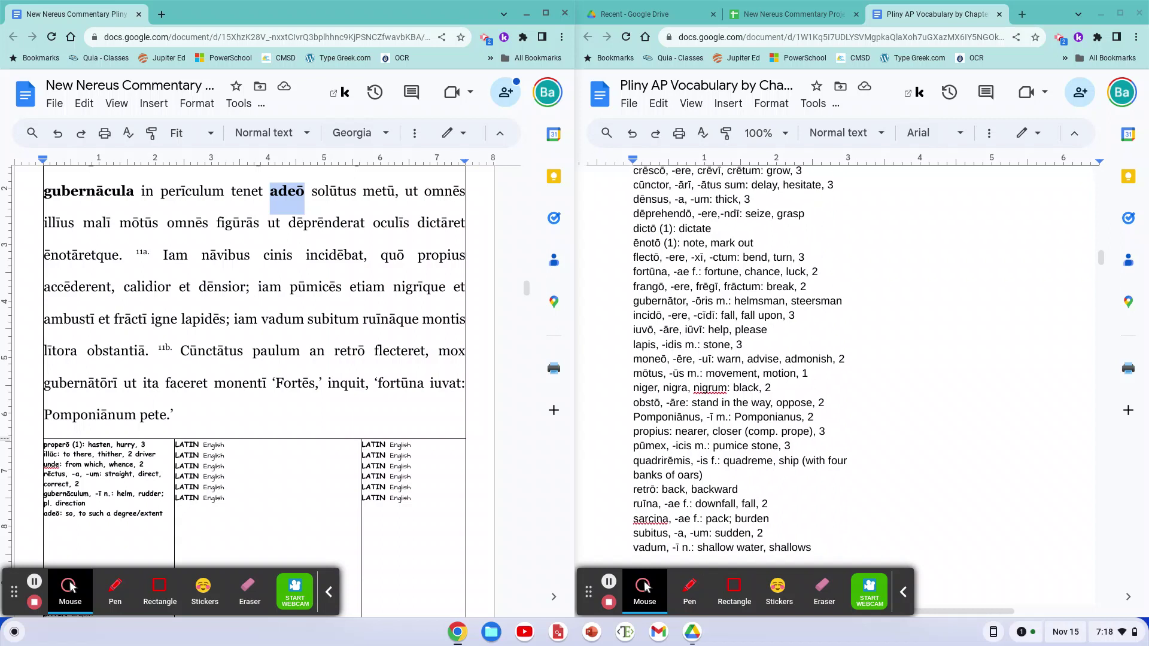
{"action": "scroll", "coordinate": [694, 359], "scroll_direction": "down", "scroll_amount": 1}
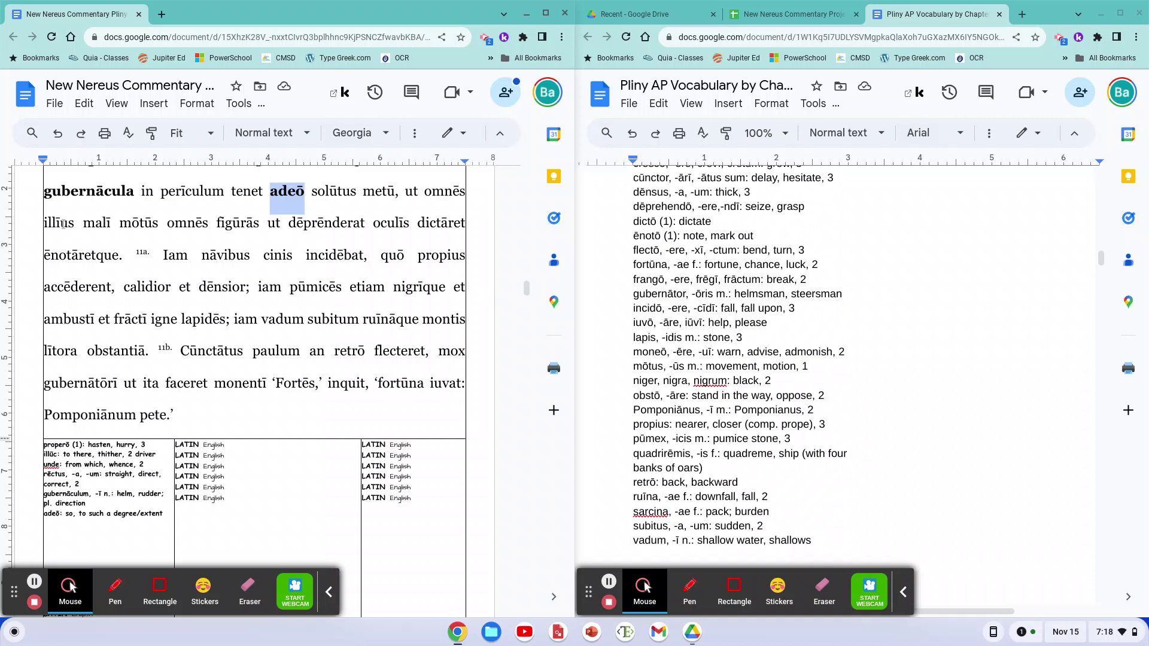
{"action": "left_click", "coordinate": [62, 223]}
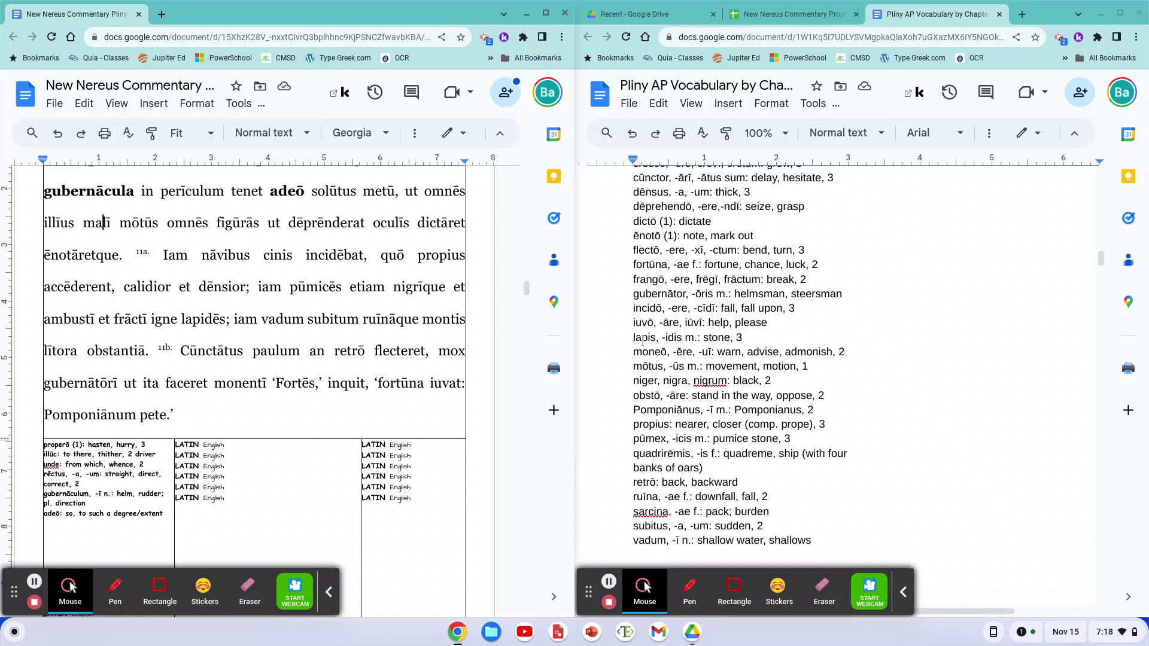
Paste the mōtus entry into the gloss box with matching formatting and bold mōtūs.
{"action": "triple_click", "coordinate": [633, 366]}
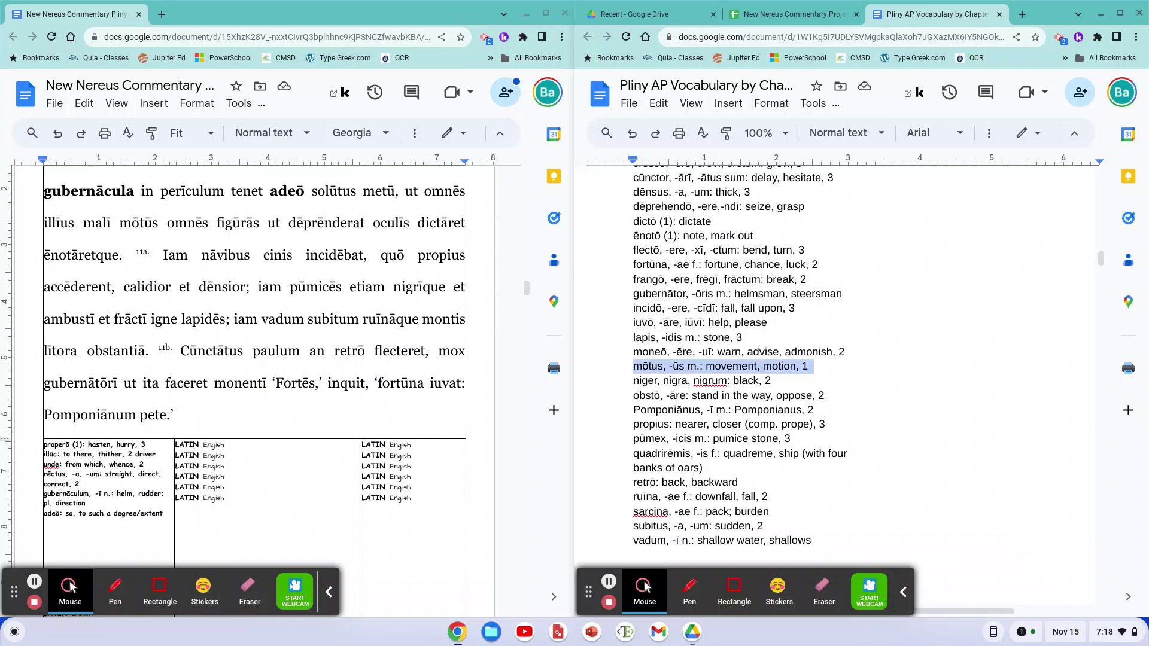
{"action": "key", "text": "ctrl+x"}
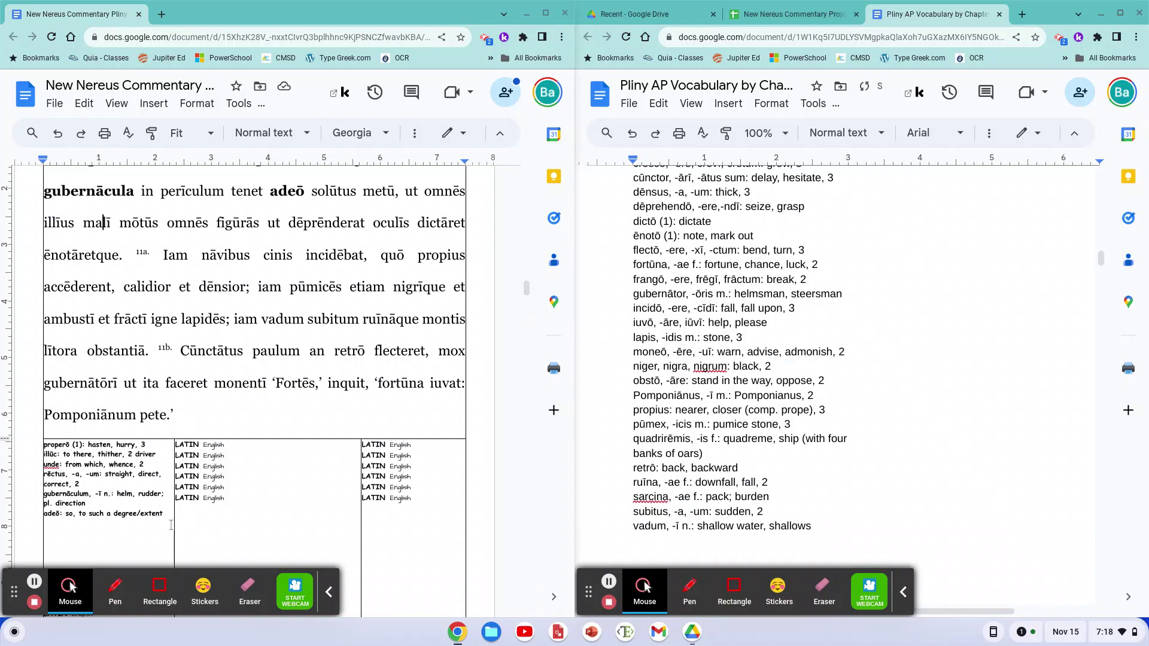
{"action": "left_click", "coordinate": [130, 524]}
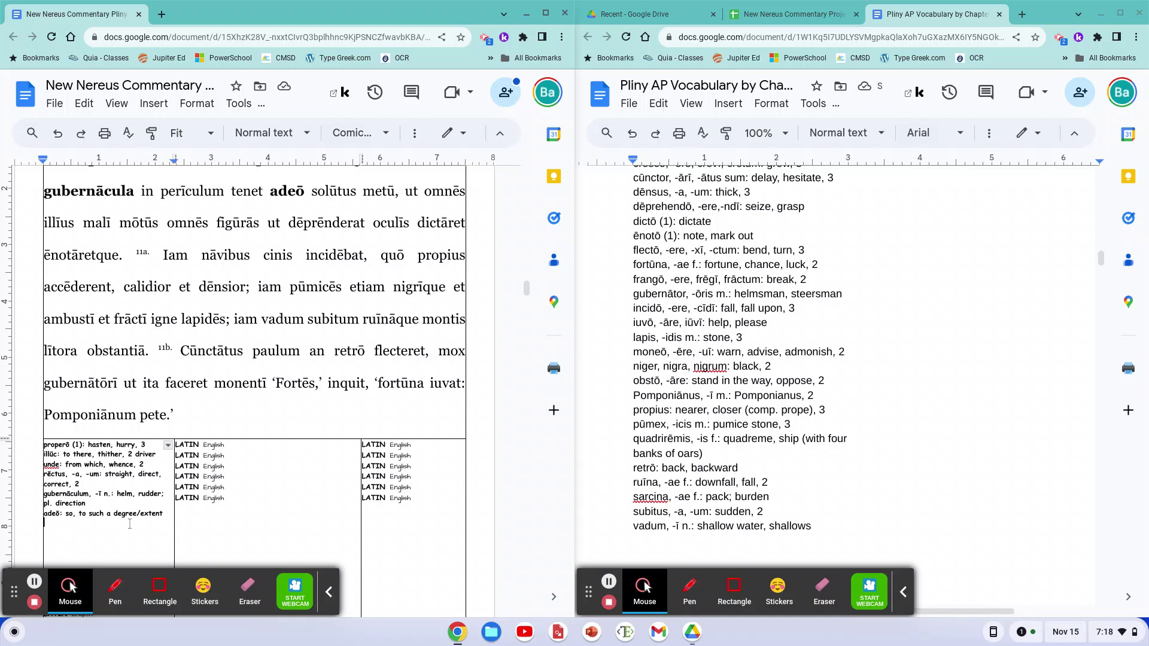
{"action": "key", "text": "ctrl+v"}
{"action": "key", "text": "ctrl+z"}
{"action": "key", "text": "ctrl+shift+v"}
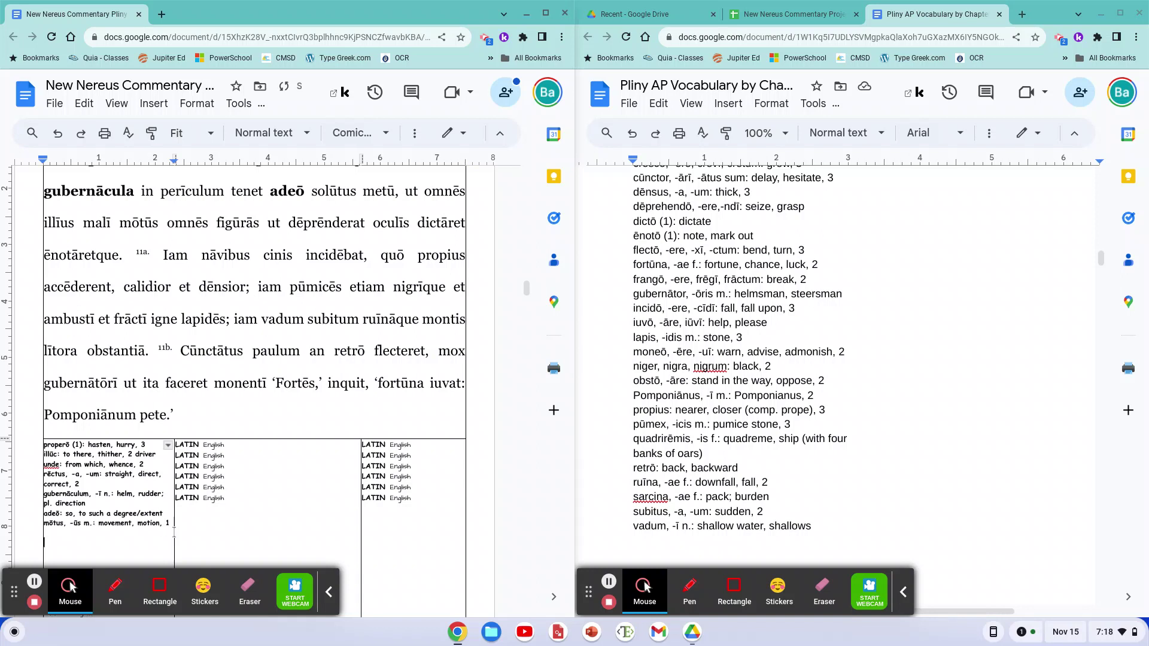
{"action": "double_click", "coordinate": [140, 226]}
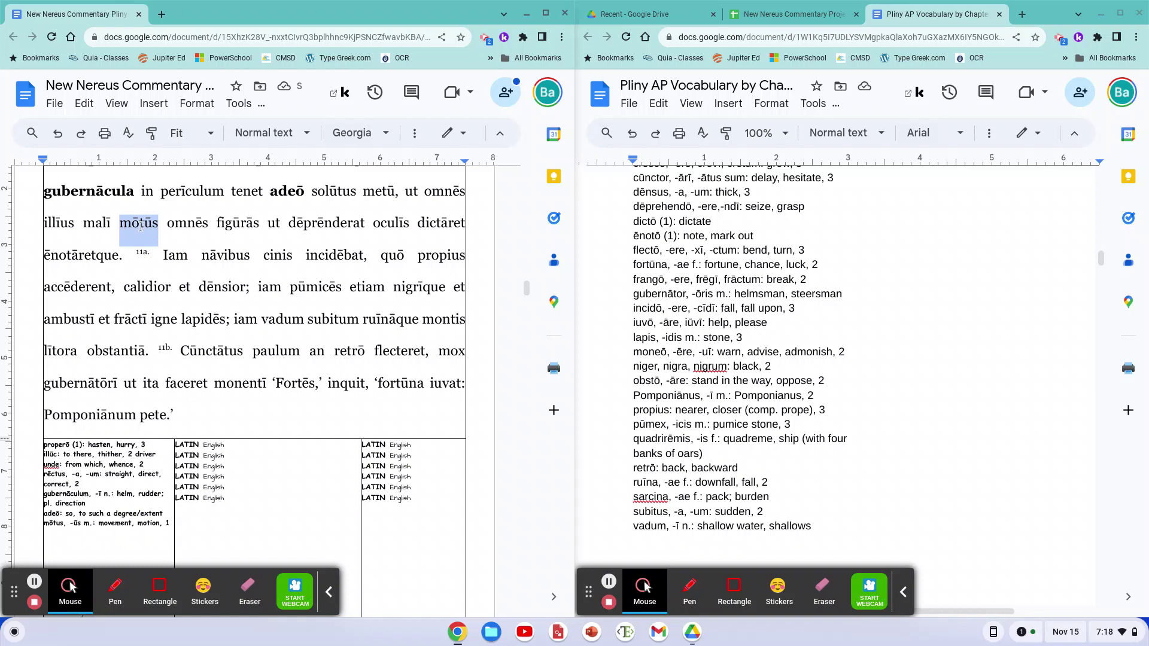
{"action": "key", "text": "ctrl+b"}
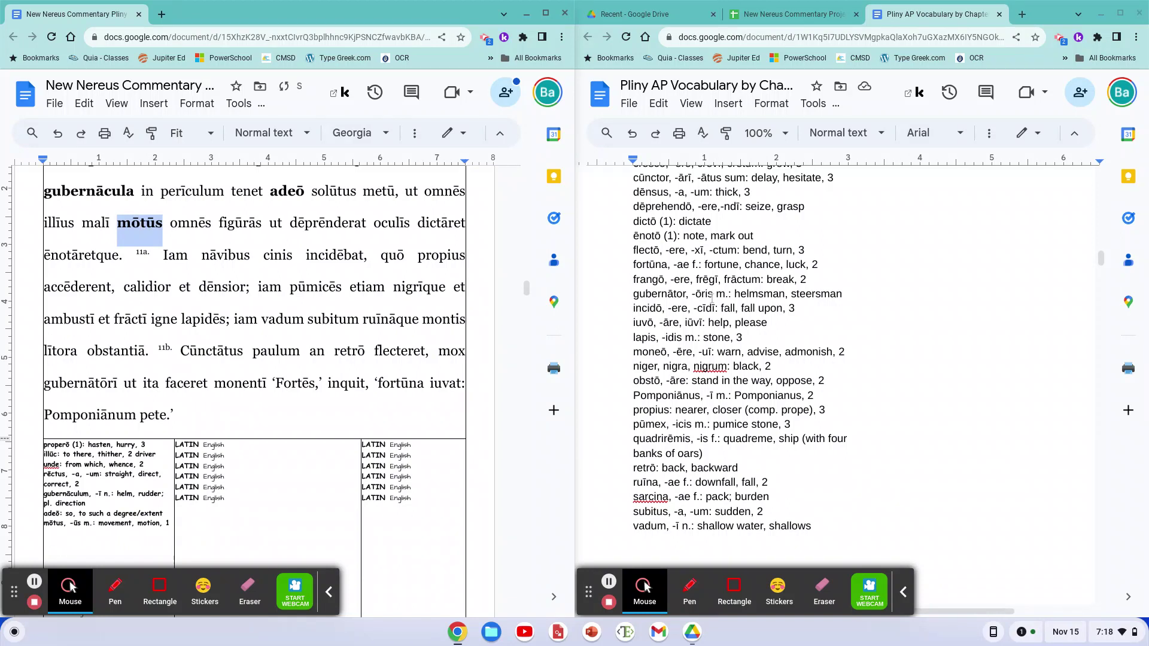
{"action": "scroll", "coordinate": [712, 297], "scroll_direction": "up", "scroll_amount": 2}
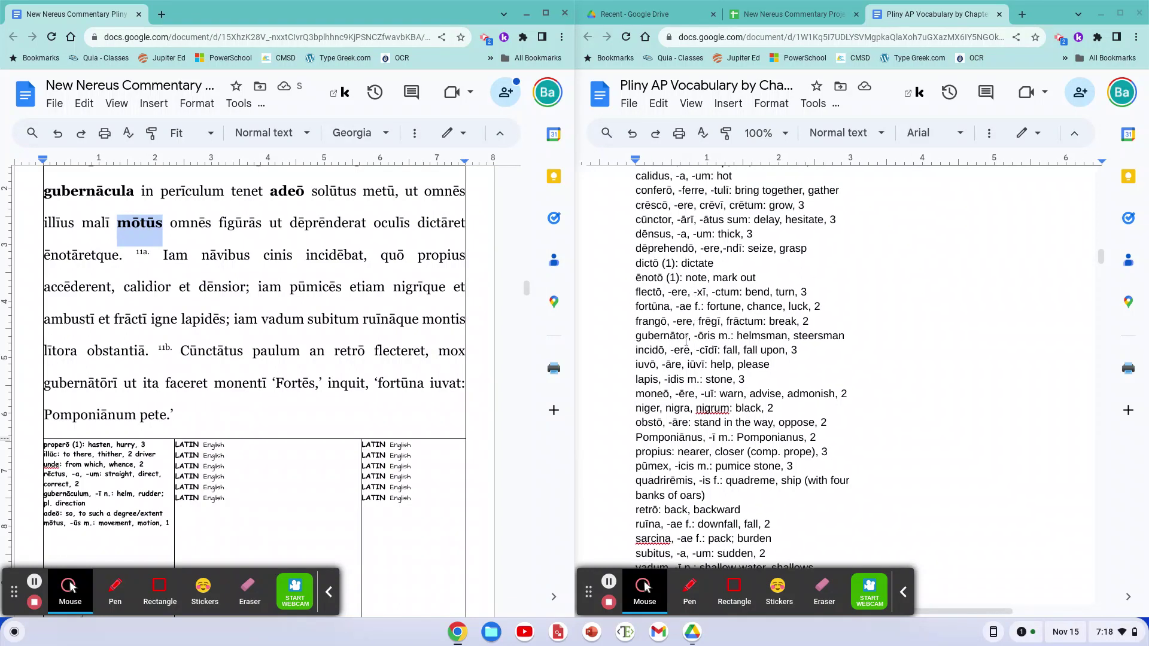
Move the 'dēprehendō, -ere, -ndī: seize, grasp' entry into the gloss box after mōtus.
{"action": "left_click", "coordinate": [324, 224]}
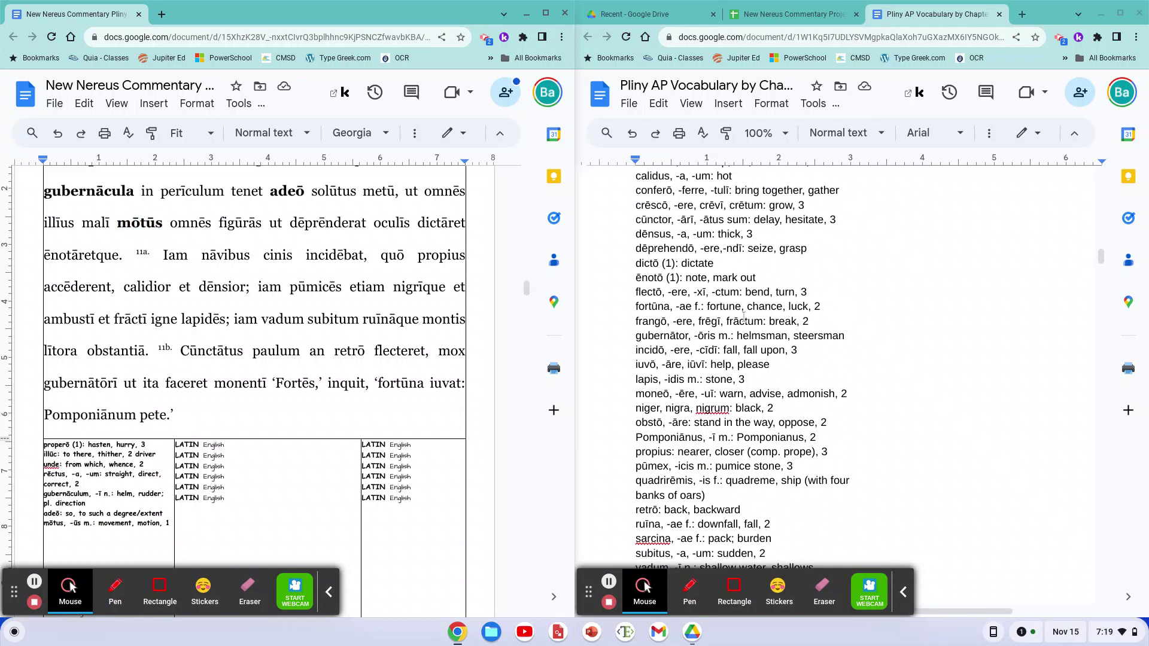
{"action": "left_click", "coordinate": [632, 249]}
{"action": "triple_click", "coordinate": [633, 249]}
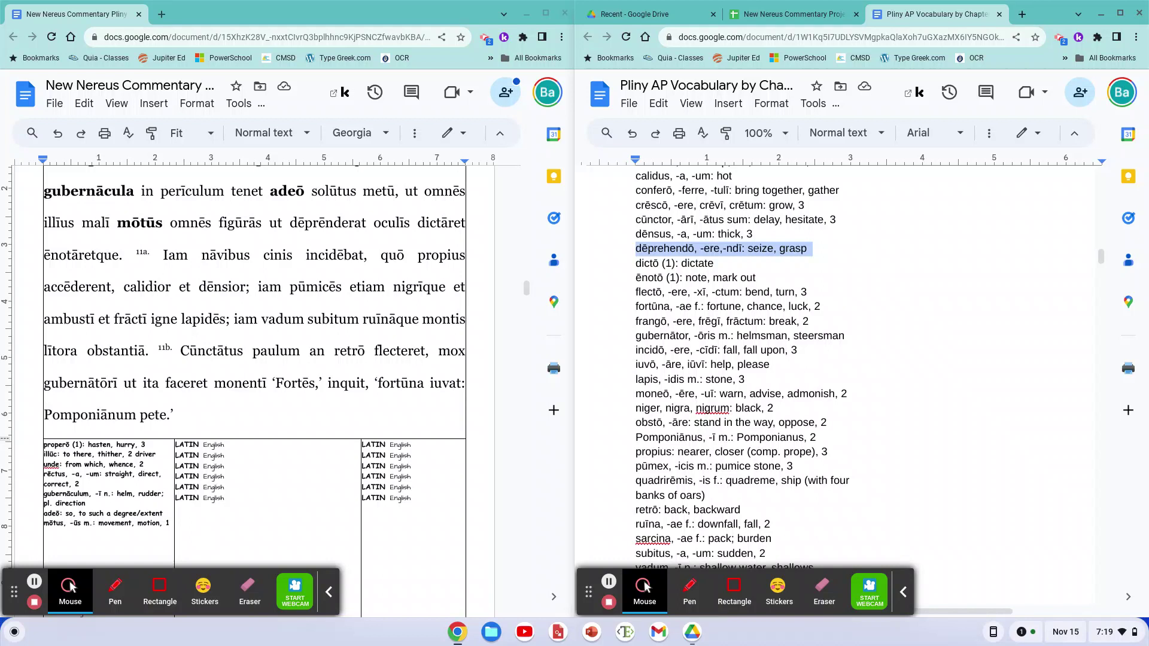
{"action": "key", "text": "ctrl+x"}
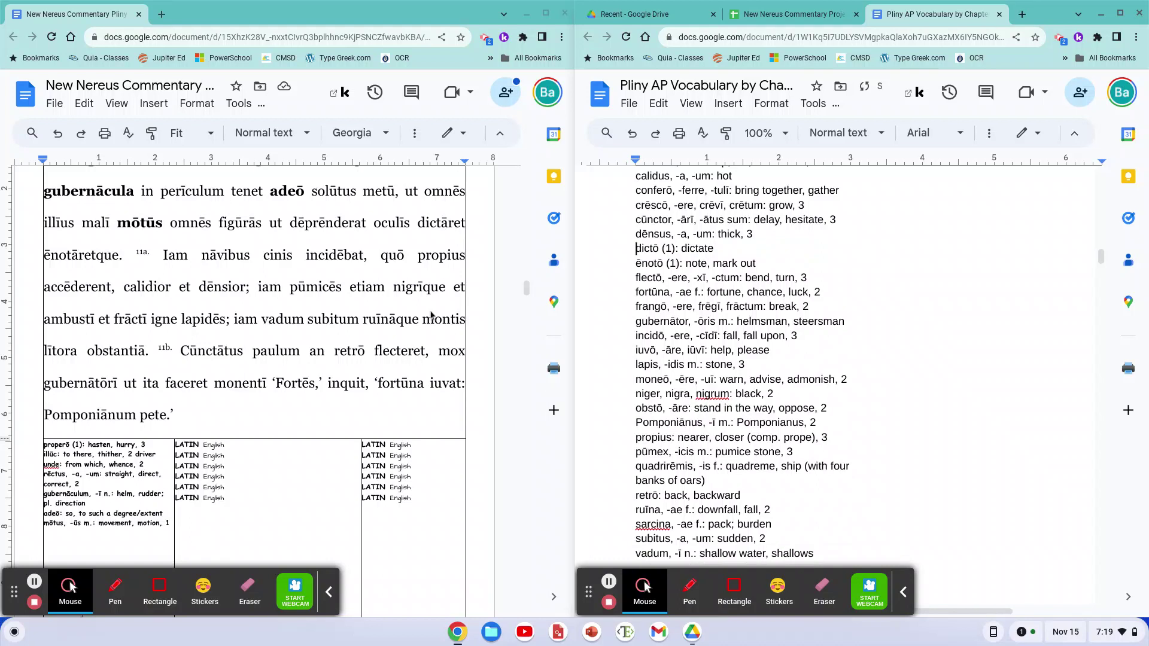
{"action": "left_click", "coordinate": [136, 525]}
{"action": "key", "text": "ctrl+v"}
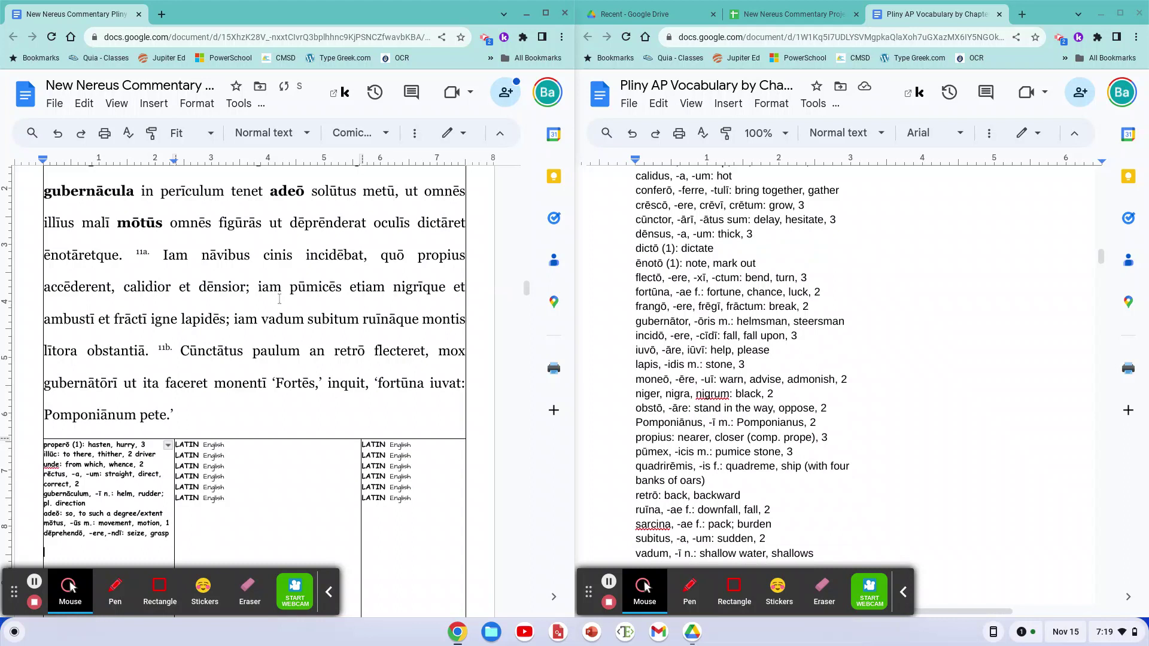
Bold dēprēnderat and move the dictō entry from the vocabulary list into the gloss box.
{"action": "double_click", "coordinate": [336, 223]}
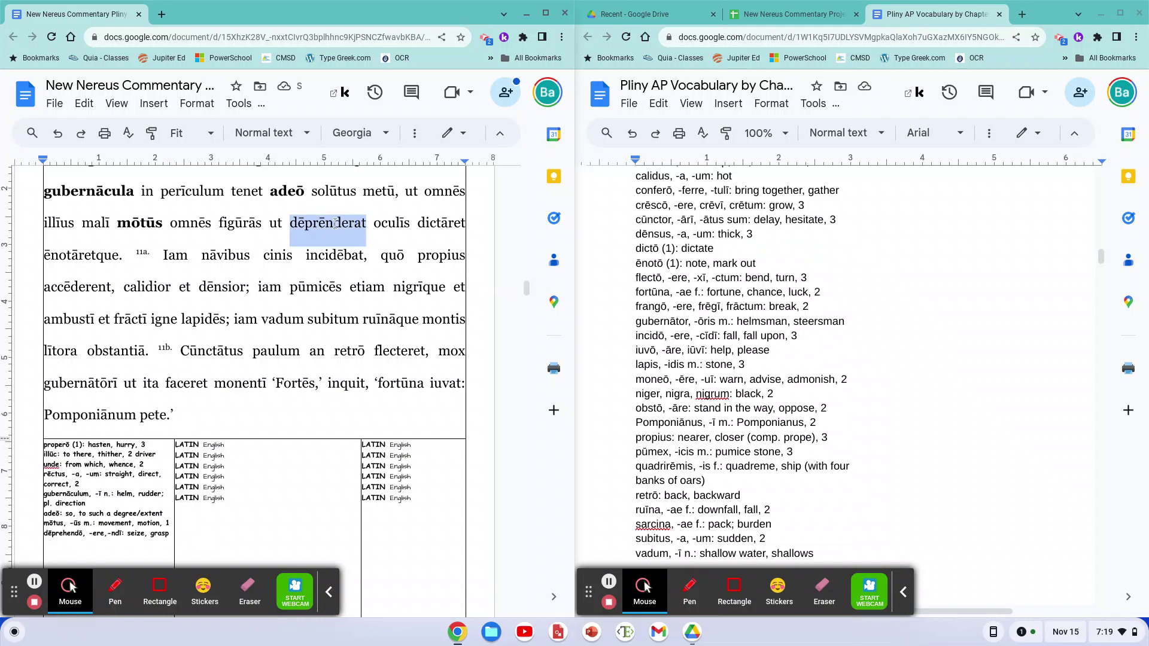
{"action": "key", "text": "ctrl+b"}
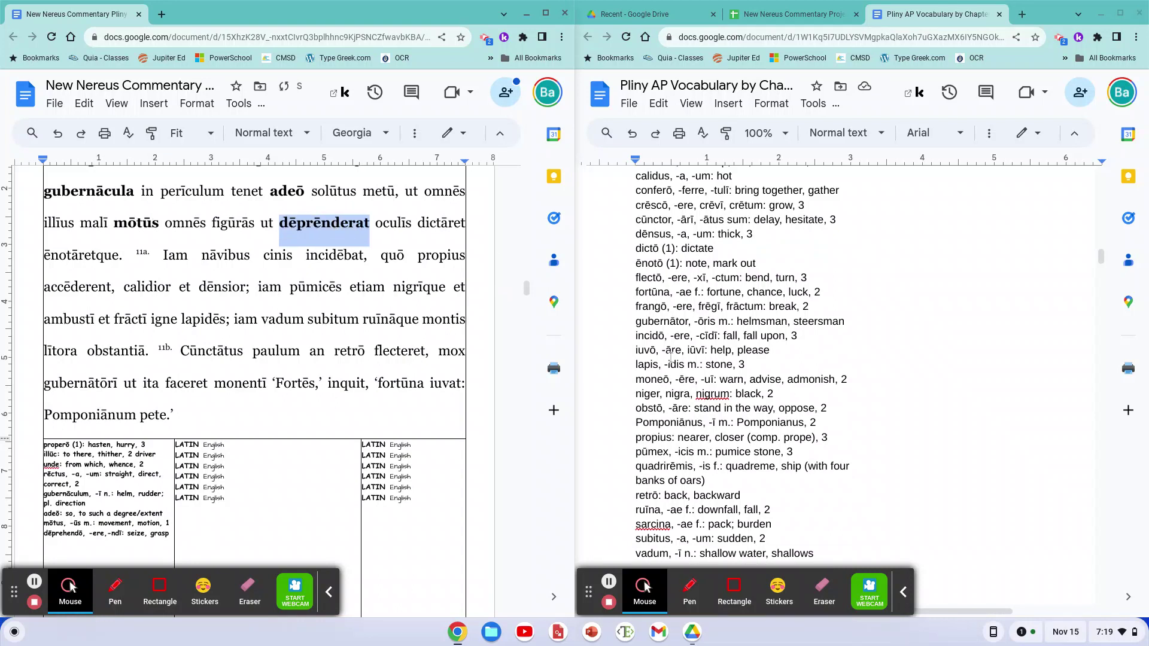
{"action": "left_click", "coordinate": [643, 249]}
{"action": "key", "text": "shift+Down"}
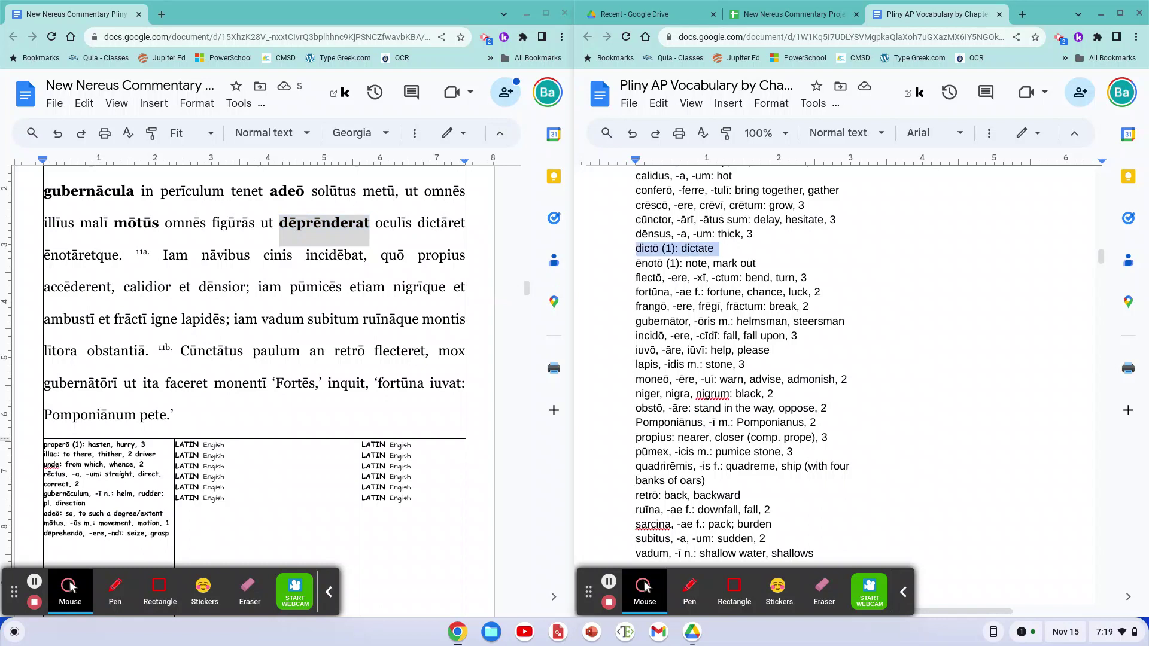
{"action": "key", "text": "BackSpace"}
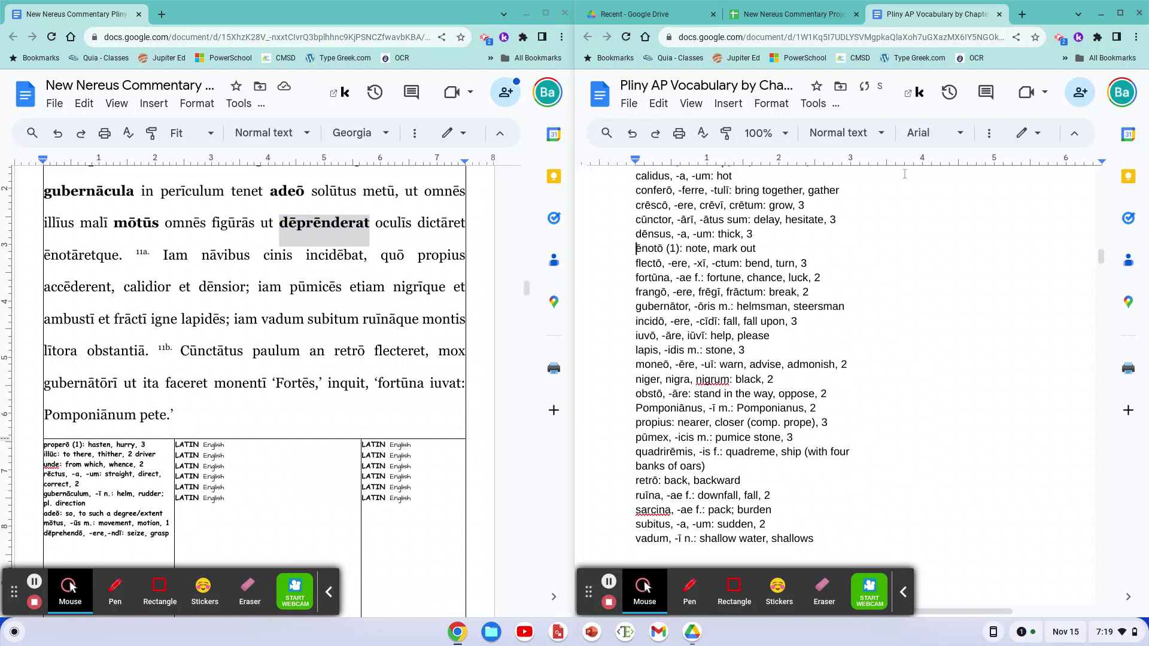
{"action": "left_click", "coordinate": [137, 539]}
{"action": "key", "text": "ctrl+v"}
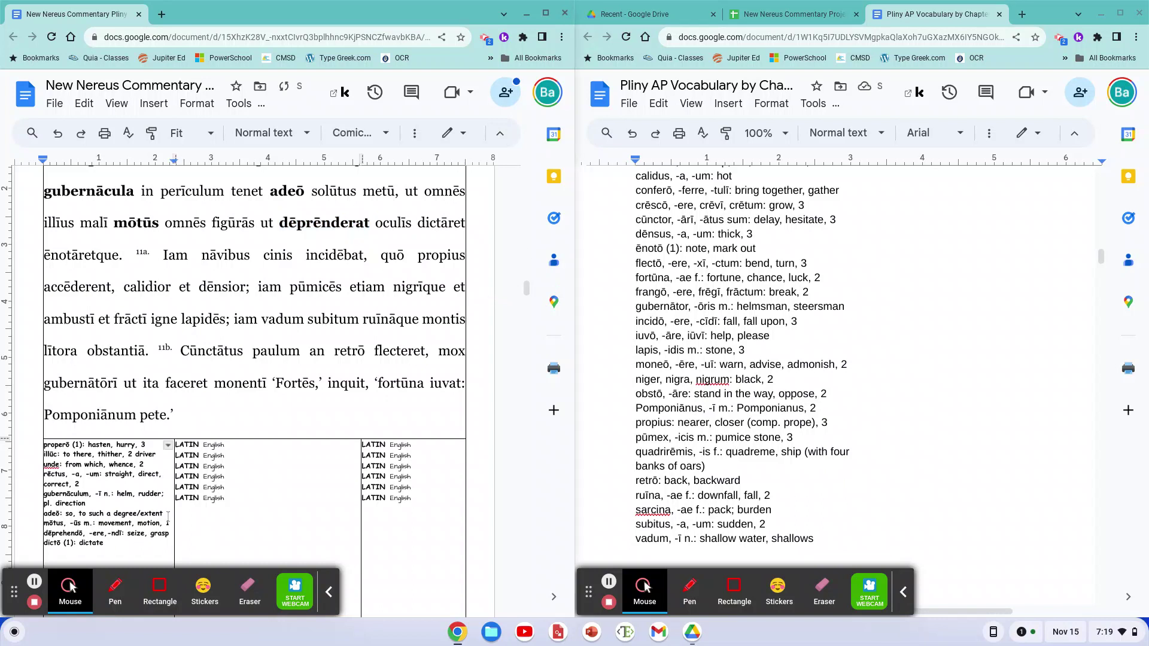
Bold dictāret and move the ēnotō entry into the gloss box below dictō.
{"action": "double_click", "coordinate": [438, 223]}
{"action": "key", "text": "ctrl+b"}
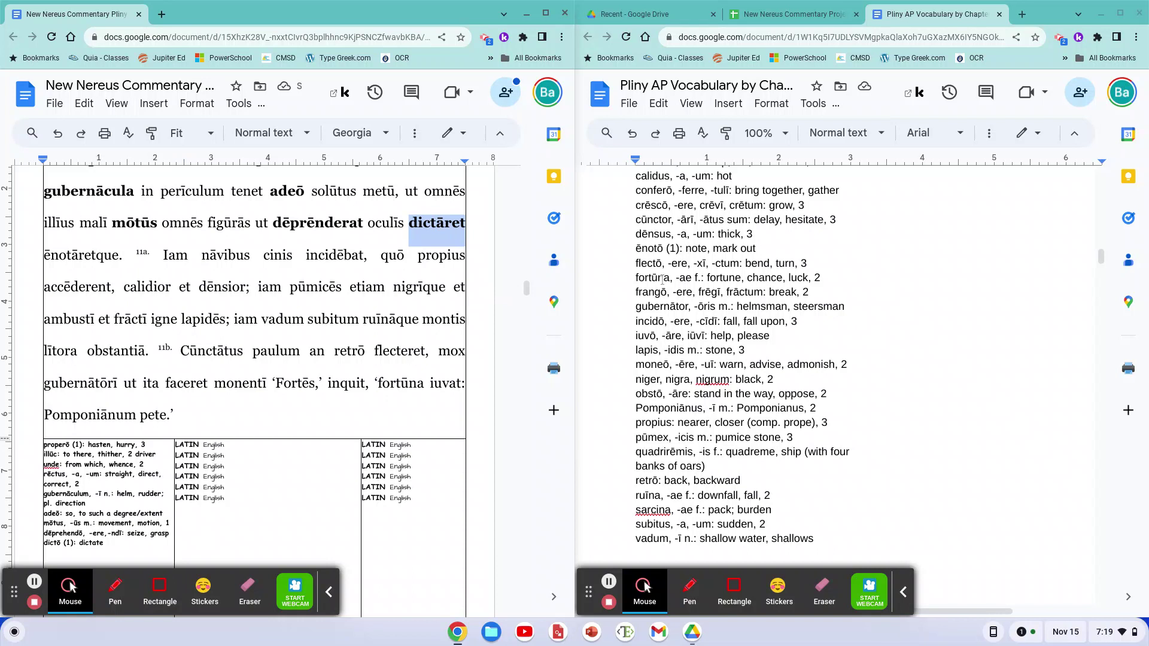
{"action": "triple_click", "coordinate": [632, 253]}
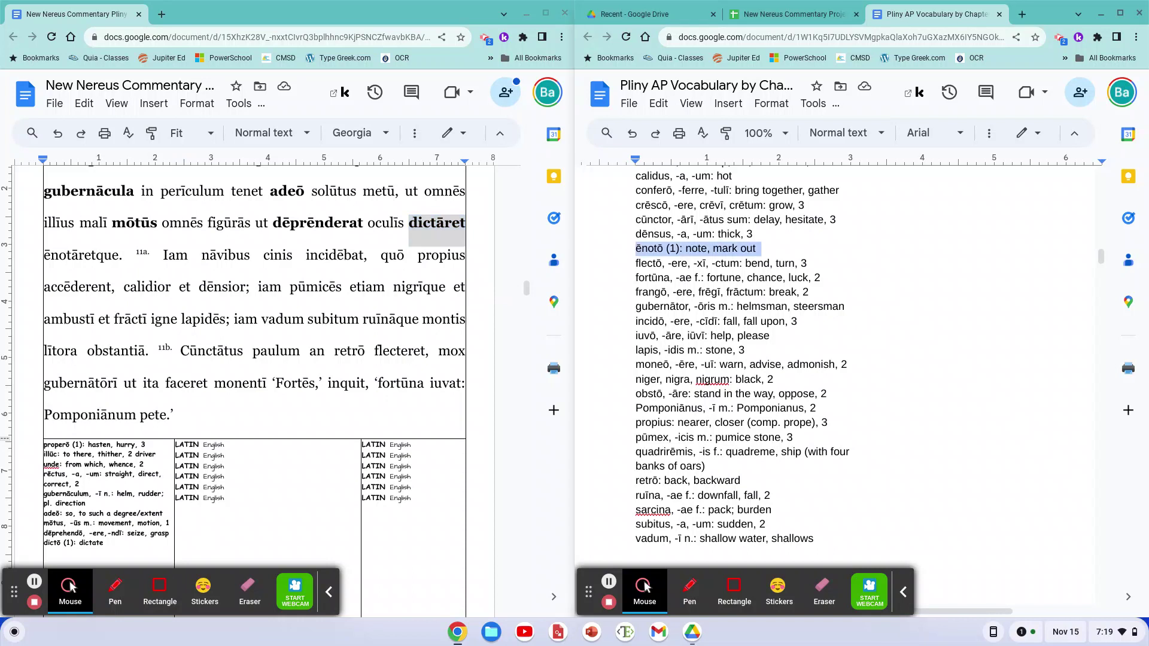
{"action": "key", "text": "ctrl+x"}
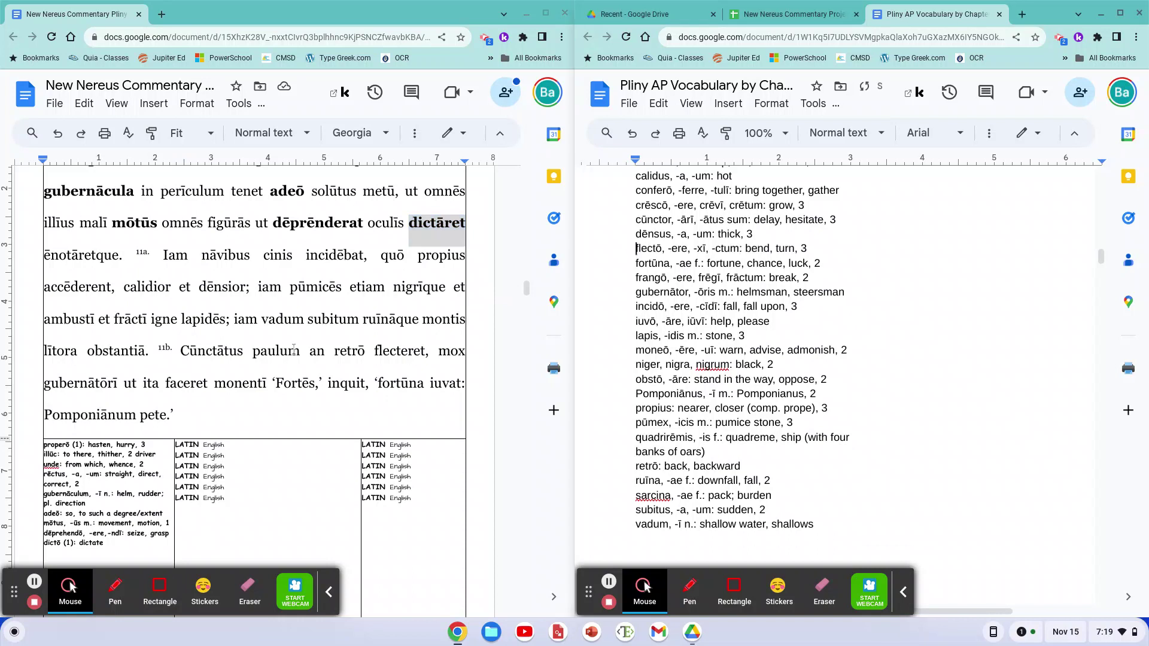
{"action": "left_click", "coordinate": [130, 542]}
{"action": "key", "text": "Return"}
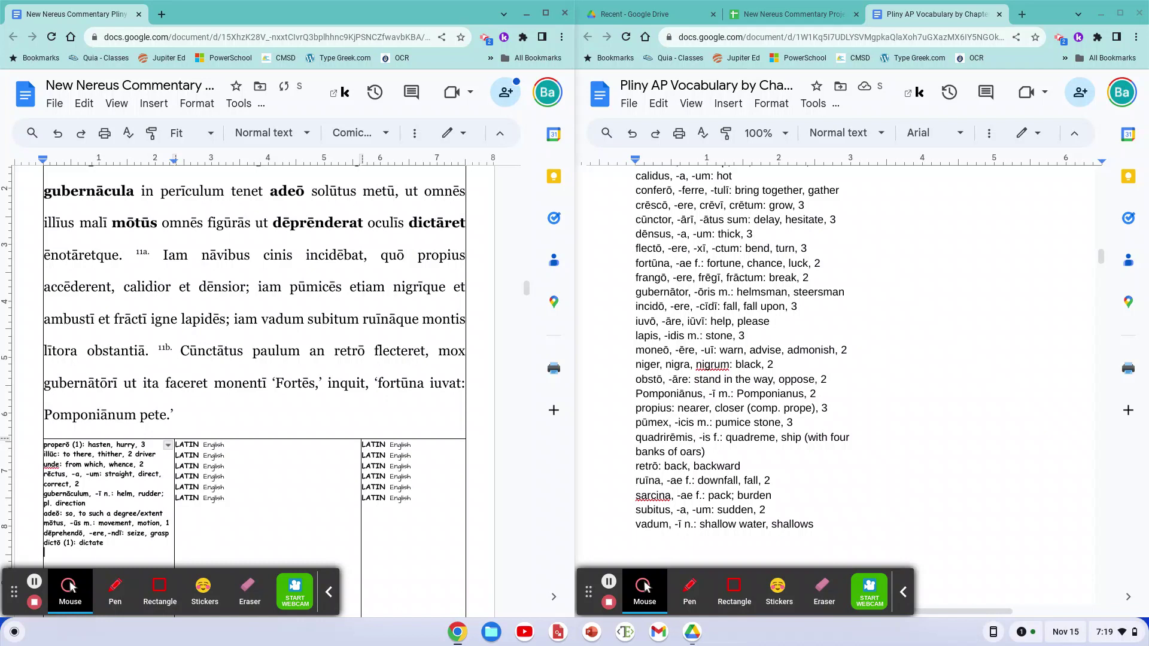
{"action": "key", "text": "ctrl+v"}
Bold ēnotāret without its -que ending and maximize the commentary window.
{"action": "key", "text": "Up"}
{"action": "key", "text": "Up"}
{"action": "key", "text": "Up"}
{"action": "key", "text": "Up"}
{"action": "key", "text": "Up"}
{"action": "key", "text": "Up"}
{"action": "key", "text": "Up"}
{"action": "key", "text": "Up"}
{"action": "key", "text": "Up"}
{"action": "key", "text": "Up"}
{"action": "key", "text": "Up"}
{"action": "key", "text": "Up"}
{"action": "key", "text": "Up"}
{"action": "key", "text": "Up"}
{"action": "key", "text": "Up"}
{"action": "key", "text": "Up"}
{"action": "key", "text": "Up"}
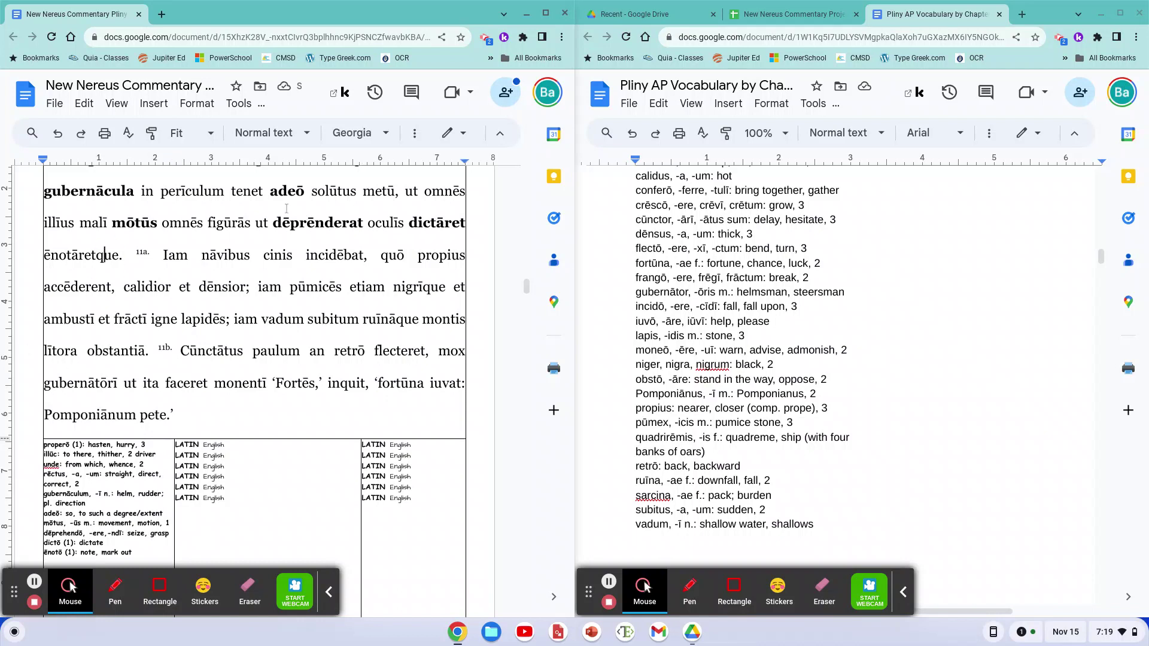
{"action": "key", "text": "Left"}
{"action": "key", "text": "shift+Left"}
{"action": "key", "text": "shift+Left"}
{"action": "key", "text": "shift+Left"}
{"action": "key", "text": "shift+Left"}
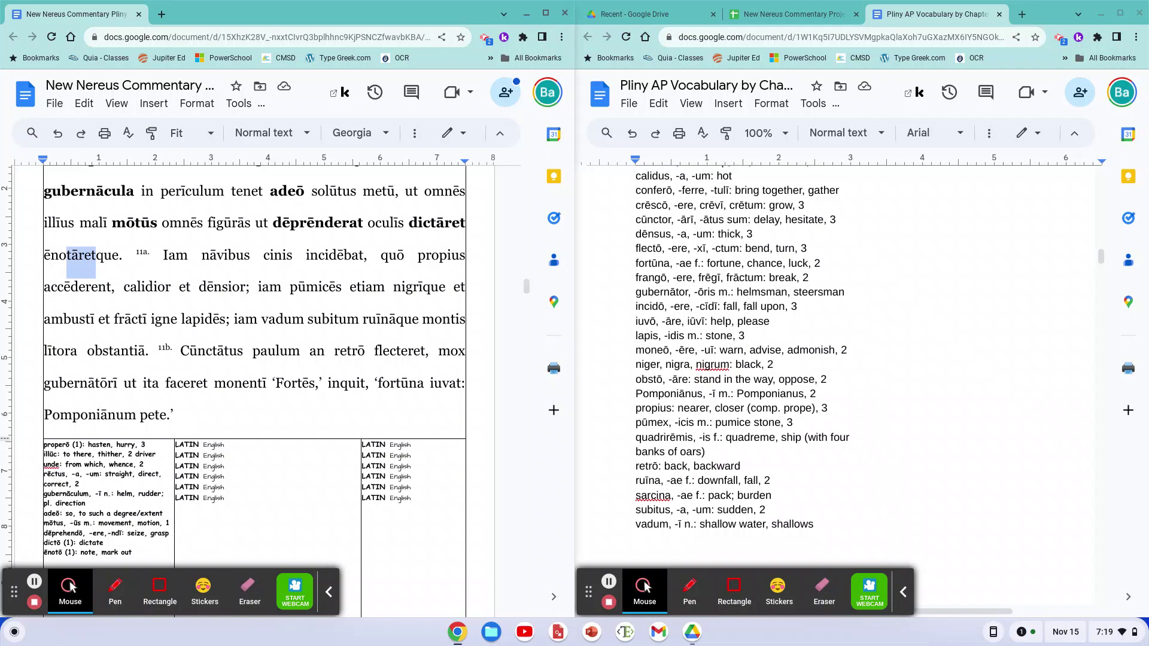
{"action": "key", "text": "shift+Left"}
{"action": "key", "text": "shift+Left"}
{"action": "key", "text": "shift+Left"}
{"action": "key", "text": "shift+Left"}
{"action": "key", "text": "ctrl+b"}
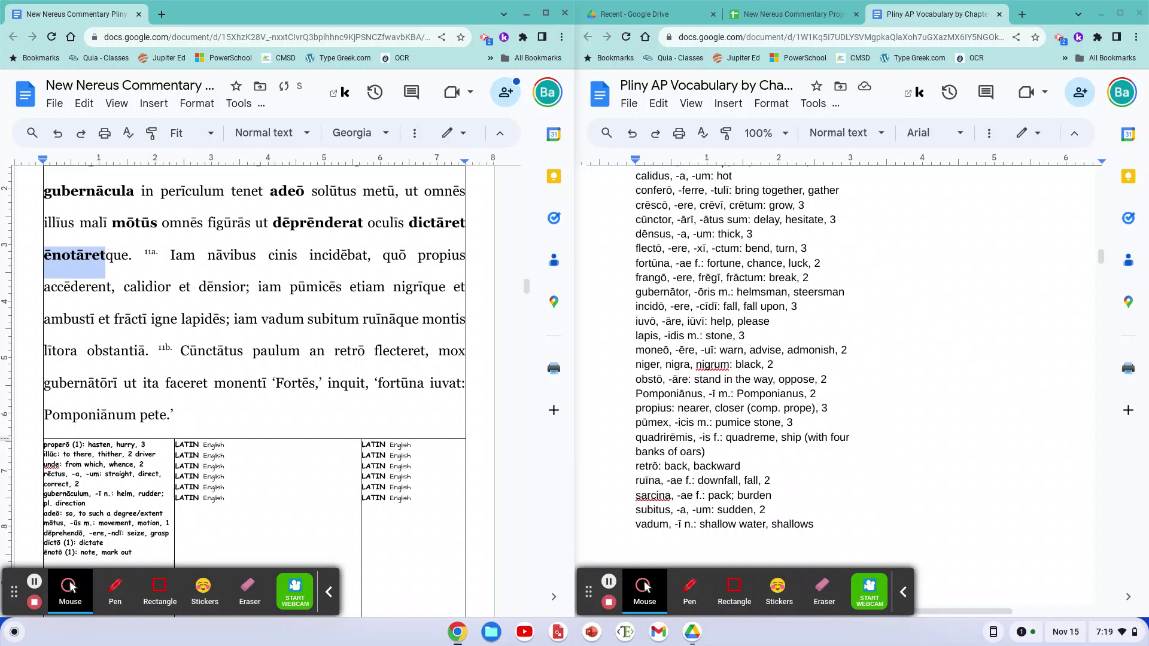
{"action": "left_click", "coordinate": [546, 13]}
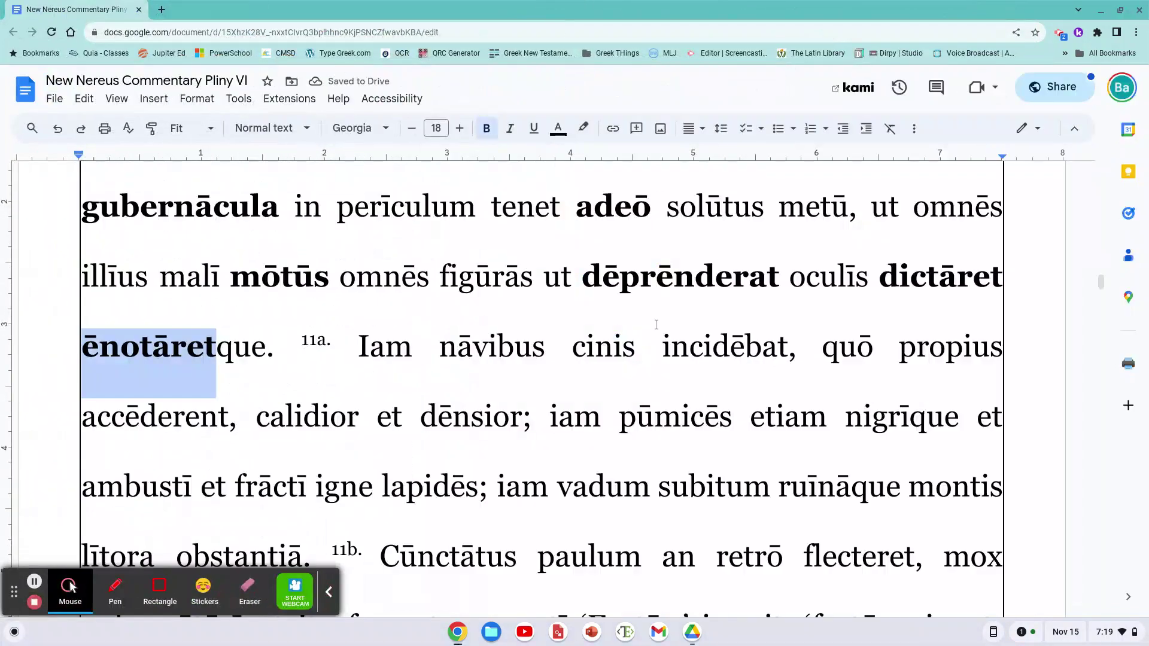
{"action": "scroll", "coordinate": [656, 361], "scroll_direction": "up", "scroll_amount": 3}
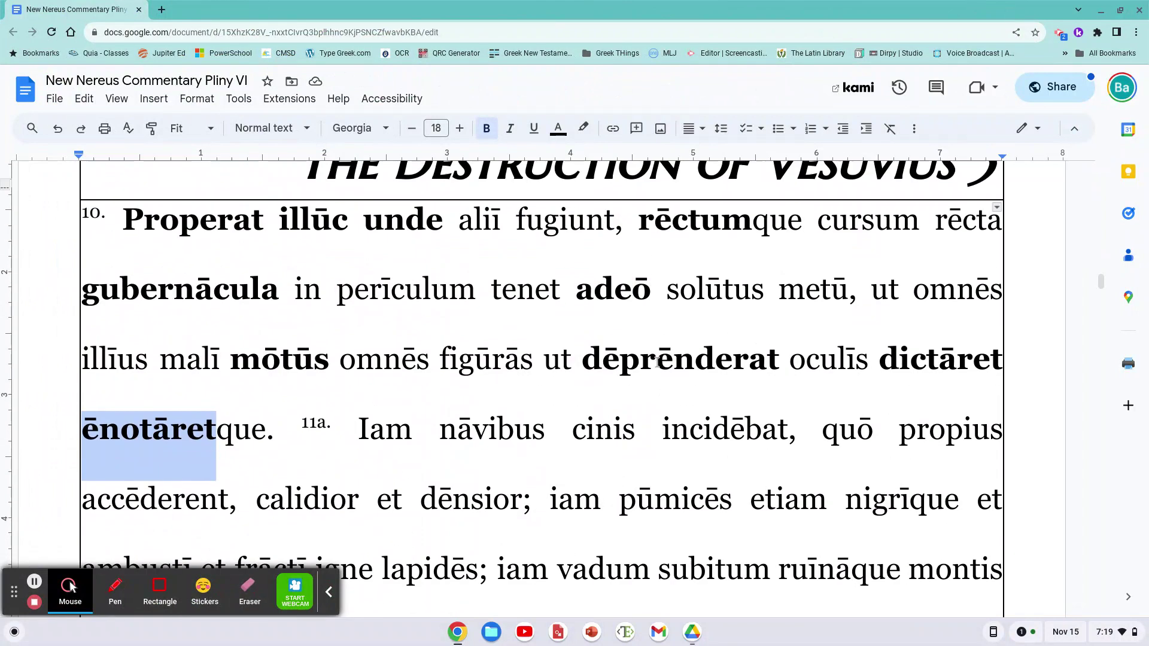
{"action": "scroll", "coordinate": [656, 362], "scroll_direction": "down", "scroll_amount": 7}
{"action": "scroll", "coordinate": [164, 385], "scroll_direction": "down", "scroll_amount": 3}
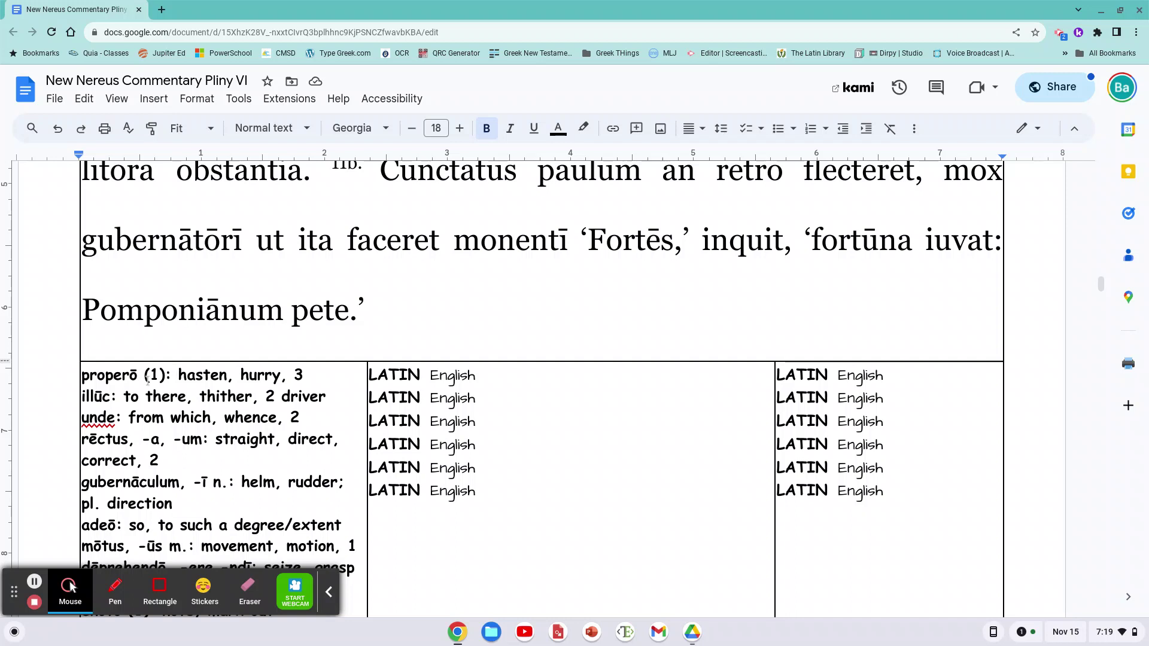
{"action": "left_click", "coordinate": [137, 378]}
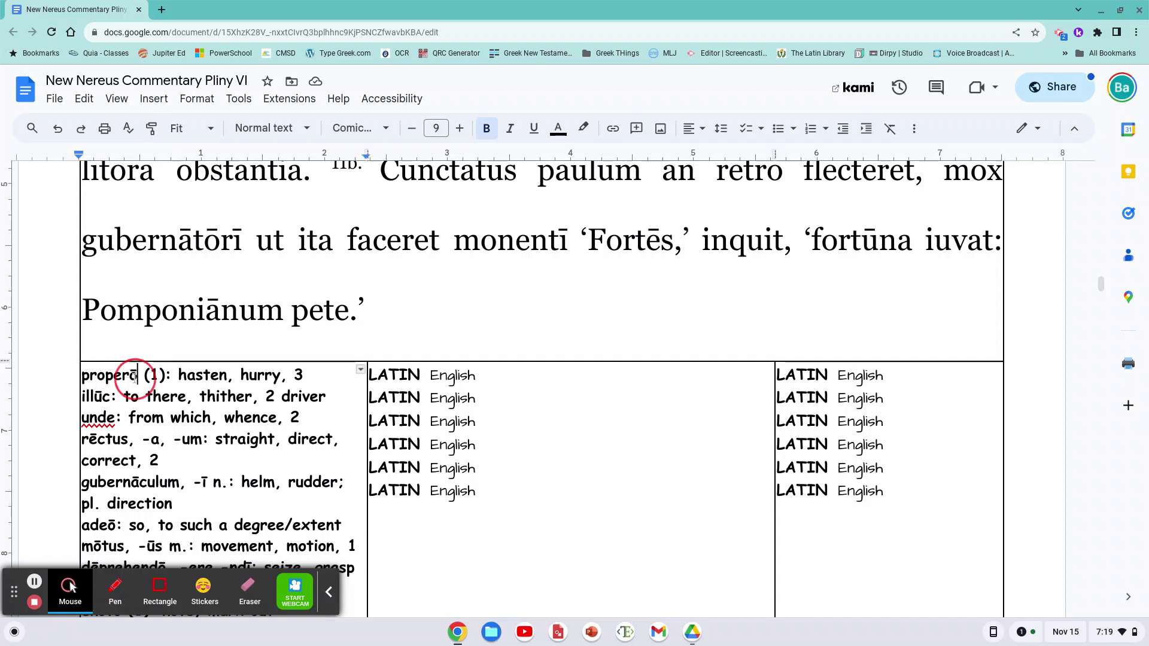
{"action": "left_click", "coordinate": [452, 377]}
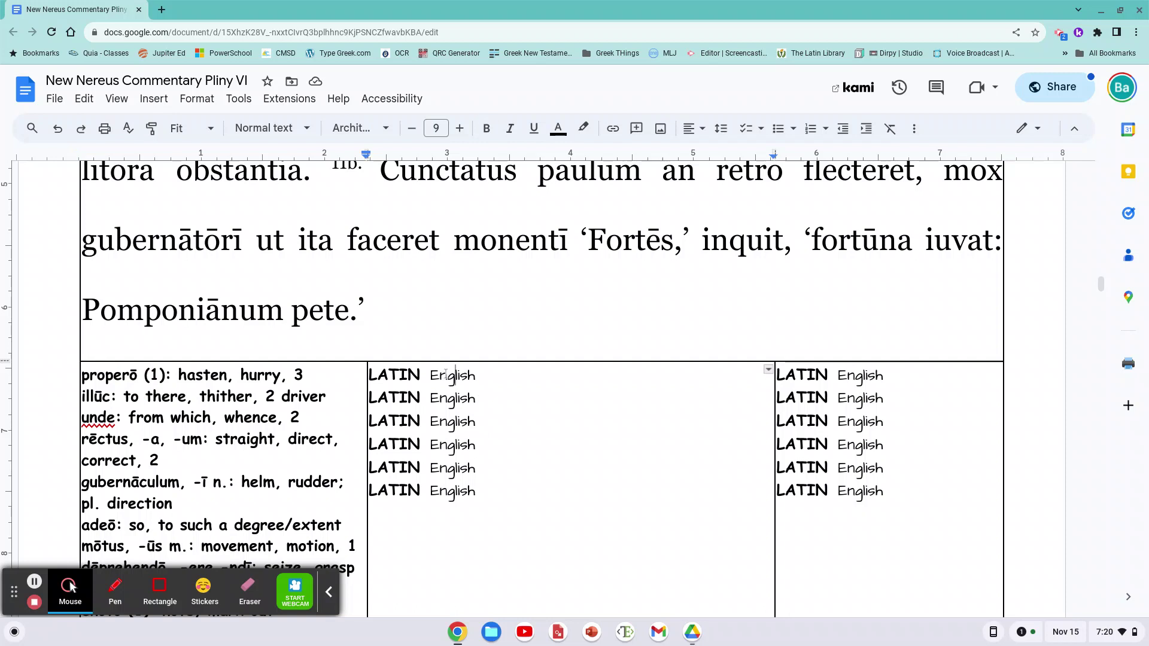
{"action": "left_click", "coordinate": [471, 416]}
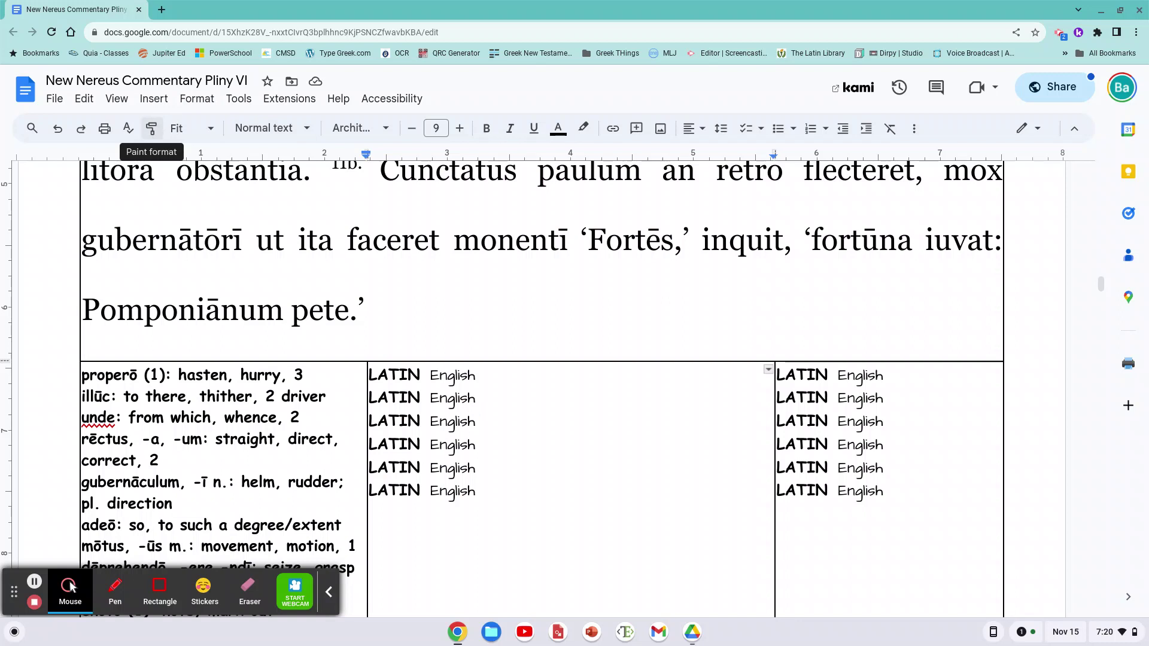
Copy the placeholder's handwriting style onto the hasten, hurry, illūc, unde, straight and helm meanings.
{"action": "left_click", "coordinate": [153, 132]}
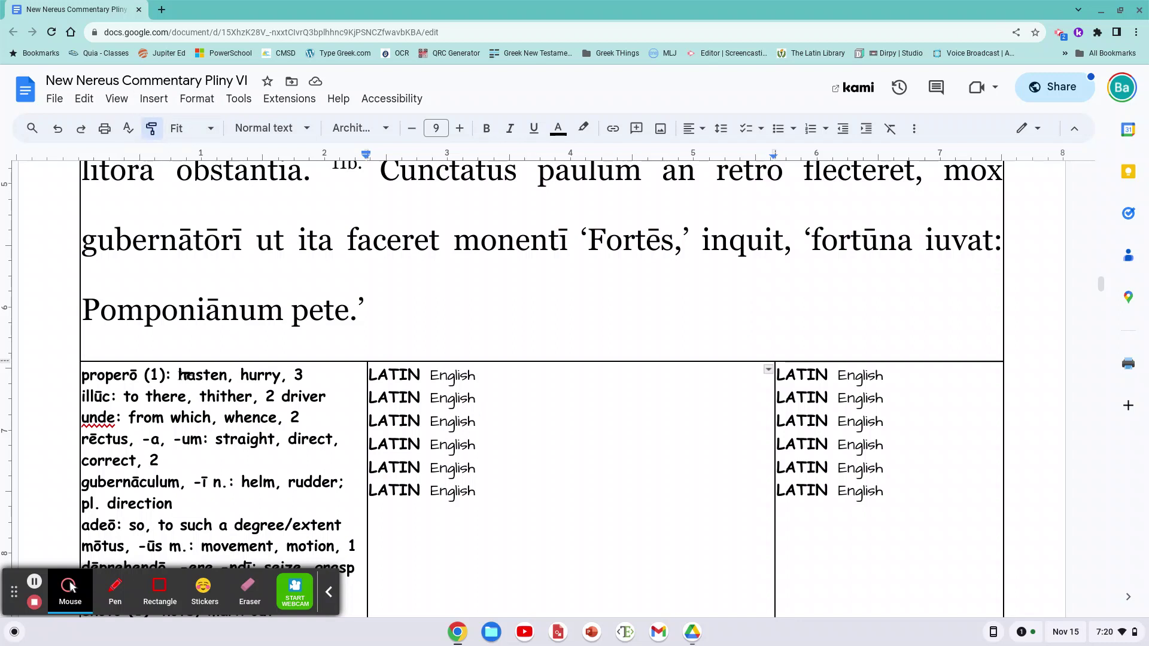
{"action": "left_click", "coordinate": [206, 375]}
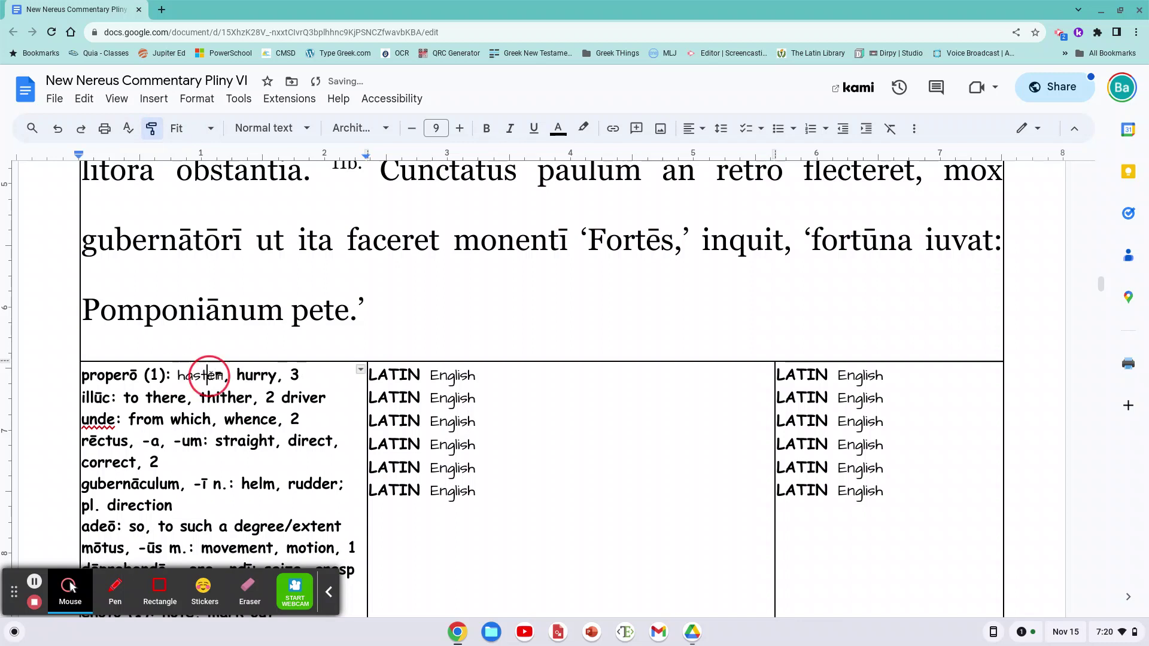
{"action": "left_click", "coordinate": [264, 375]}
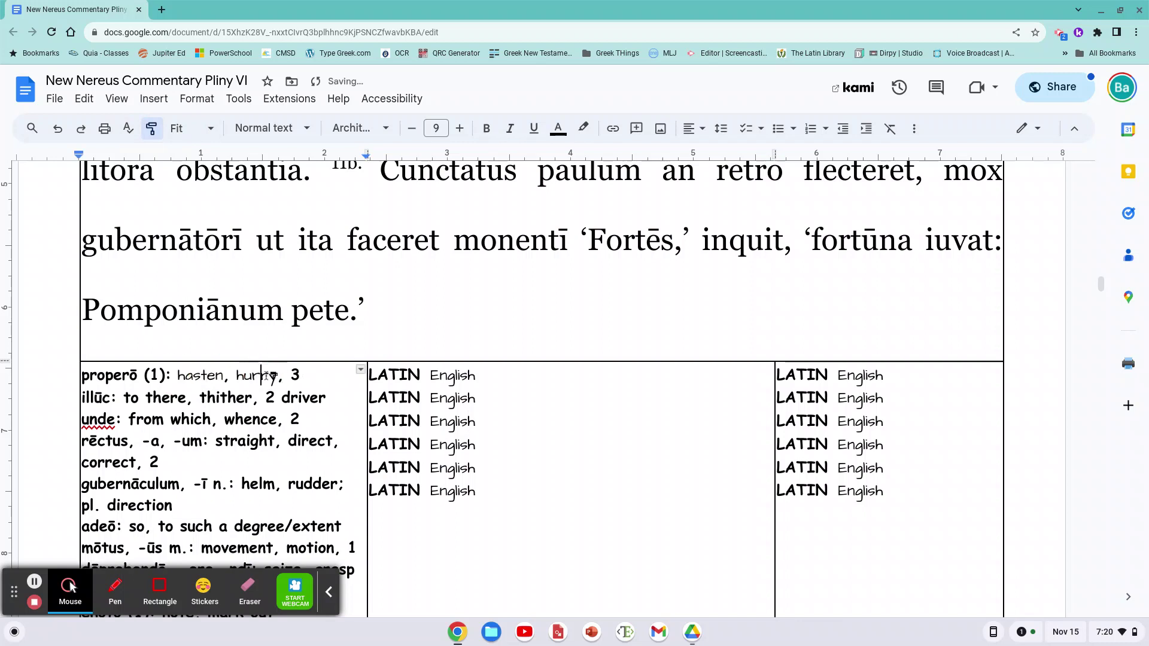
{"action": "left_click", "coordinate": [318, 397]}
{"action": "left_click_drag", "start_coordinate": [318, 397], "coordinate": [131, 398]}
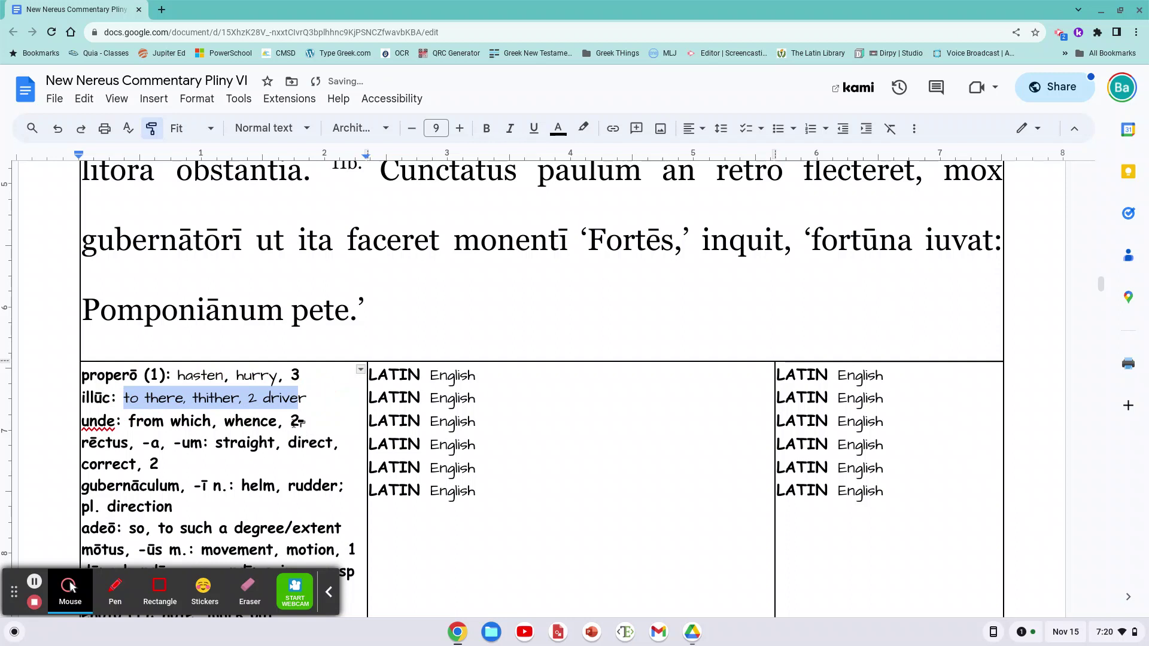
{"action": "left_click_drag", "start_coordinate": [292, 422], "coordinate": [138, 422]}
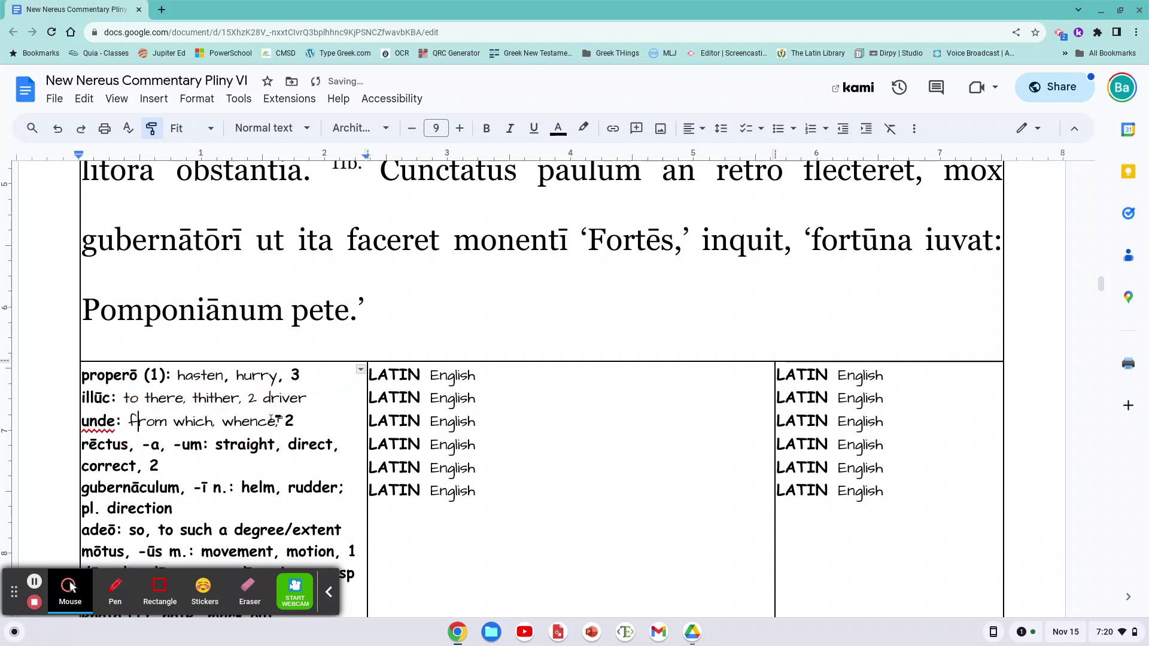
{"action": "left_click_drag", "start_coordinate": [319, 446], "coordinate": [218, 447]}
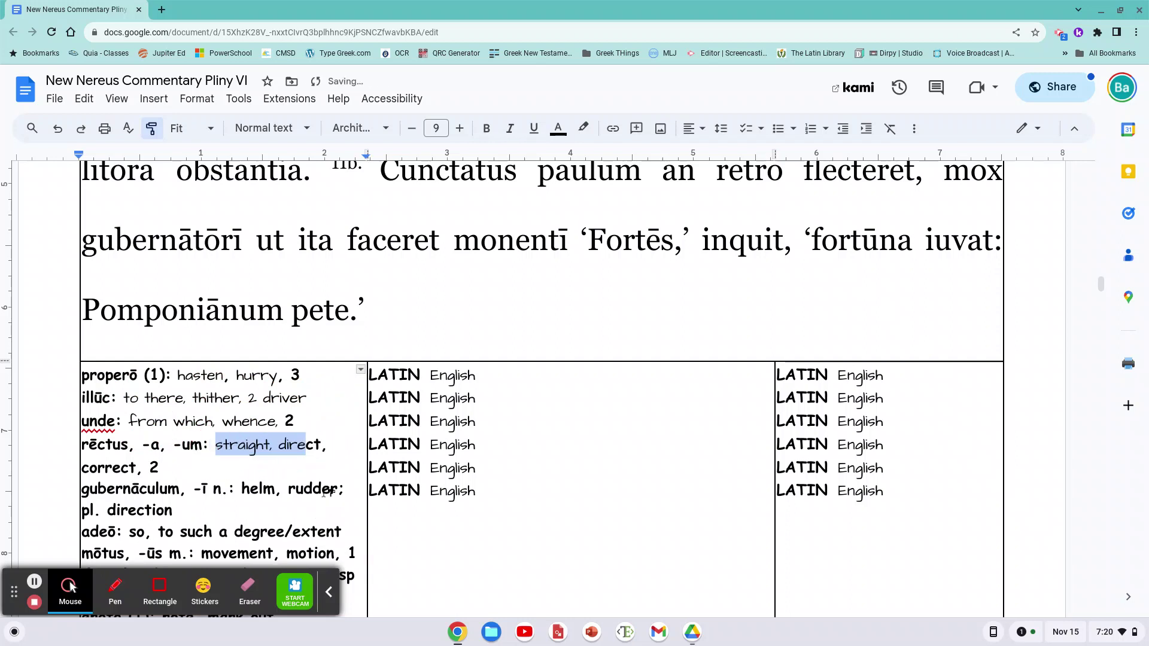
{"action": "left_click", "coordinate": [259, 489]}
{"action": "scroll", "coordinate": [259, 489], "scroll_direction": "down", "scroll_amount": 2}
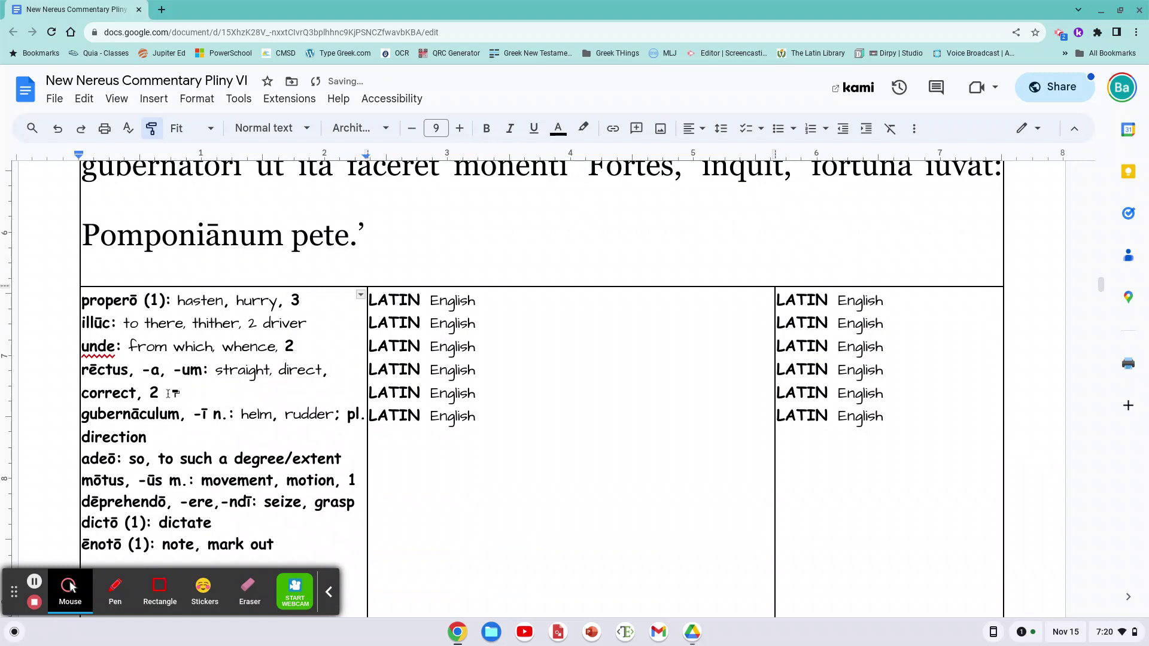
{"action": "left_click_drag", "start_coordinate": [159, 392], "coordinate": [82, 393]}
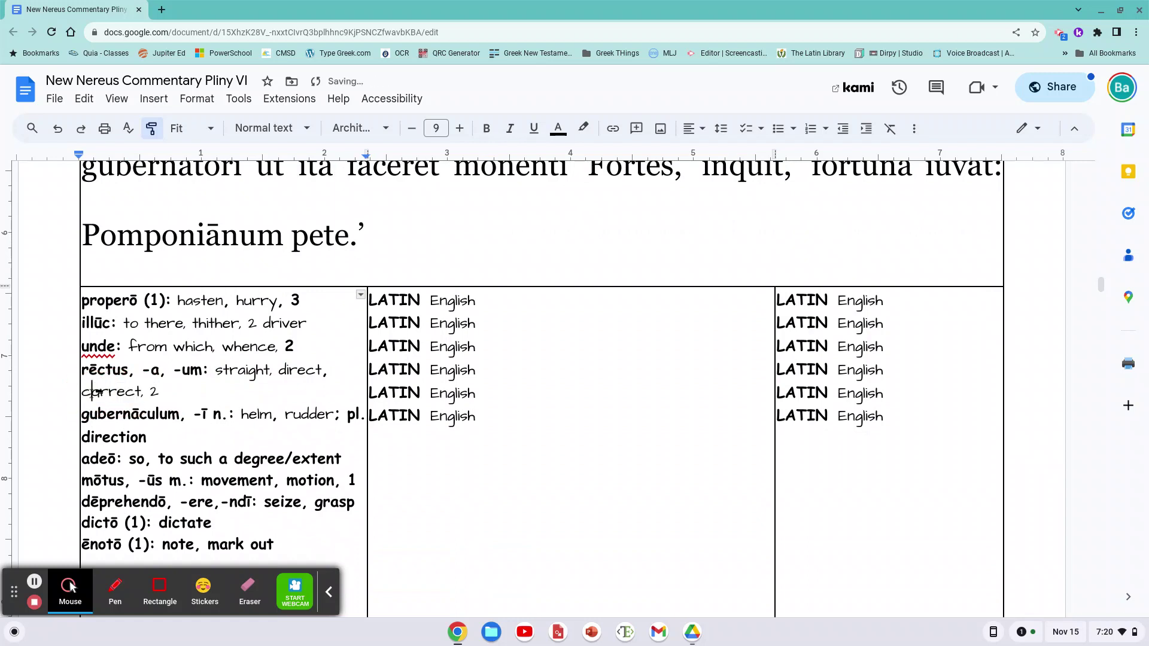
Restyle direction, extent, motion, grasp, seize, dictate and note in the plain handwriting font.
{"action": "left_click", "coordinate": [110, 436]}
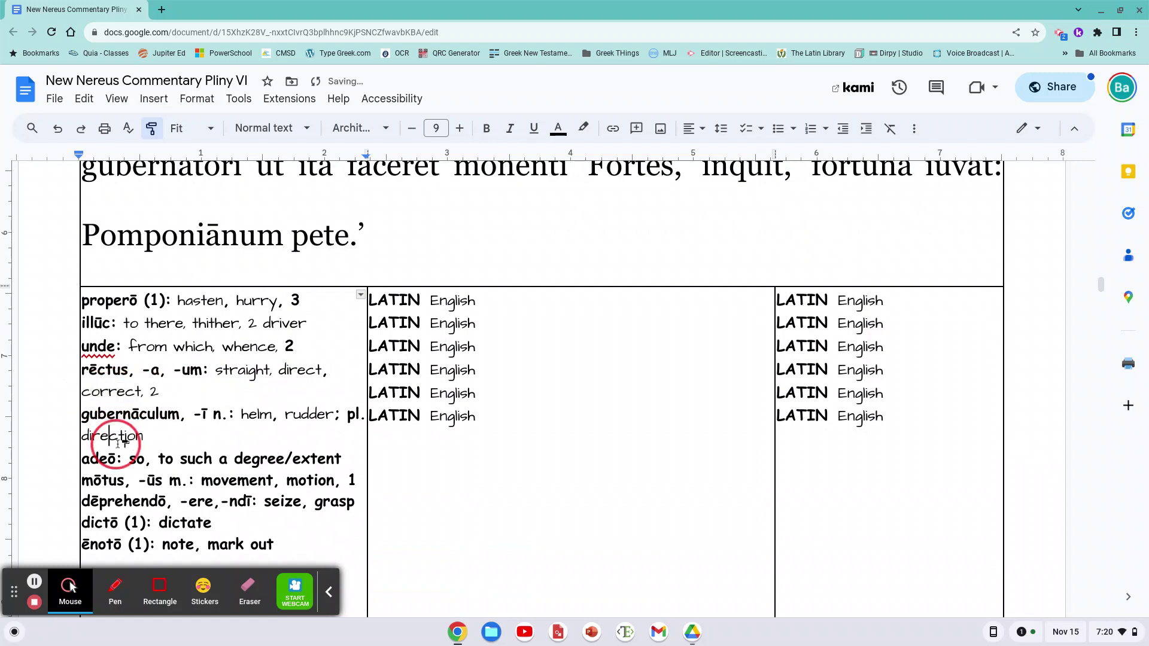
{"action": "left_click", "coordinate": [352, 415]}
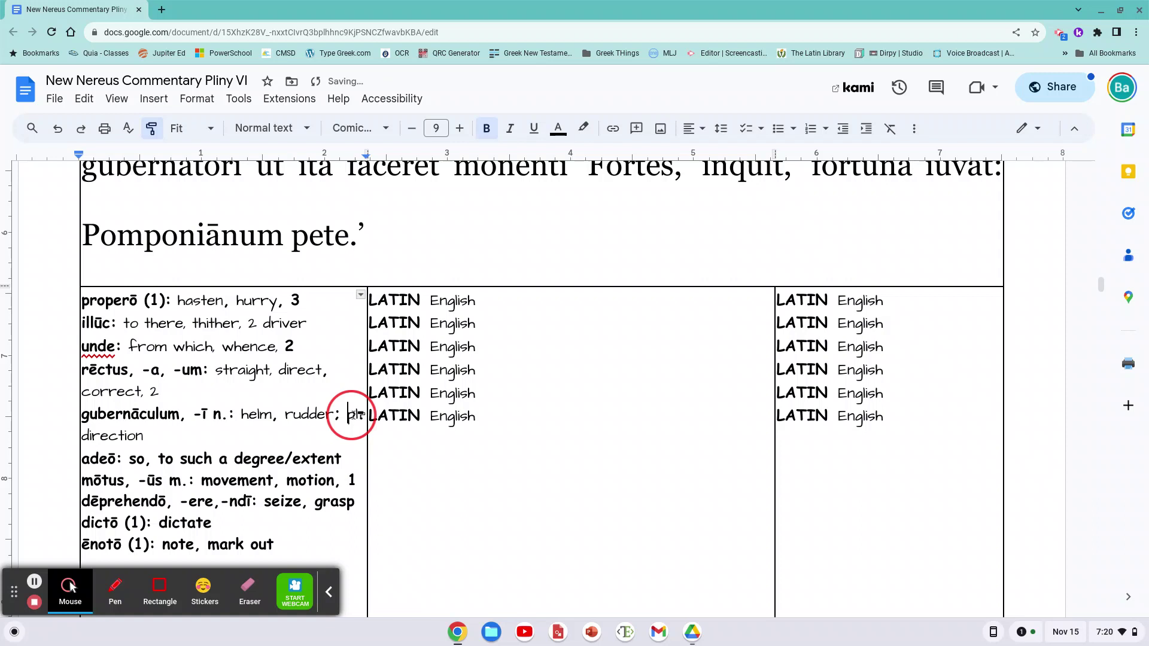
{"action": "left_click", "coordinate": [331, 458]}
{"action": "left_click_drag", "start_coordinate": [323, 460], "coordinate": [127, 459]}
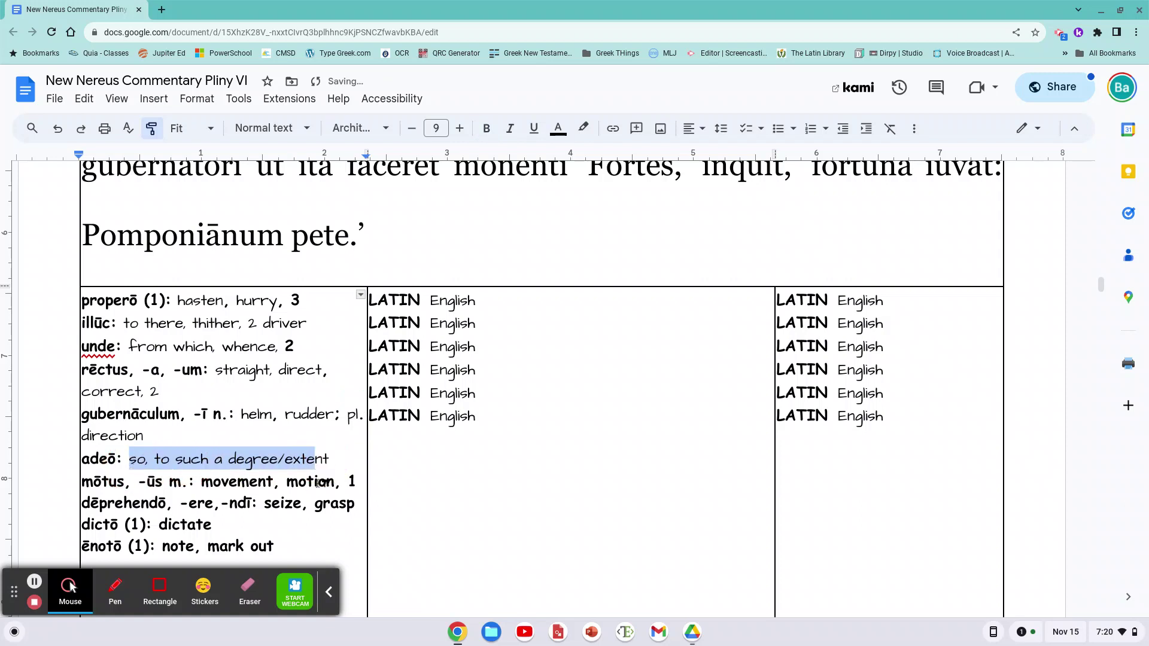
{"action": "left_click_drag", "start_coordinate": [327, 483], "coordinate": [201, 482]}
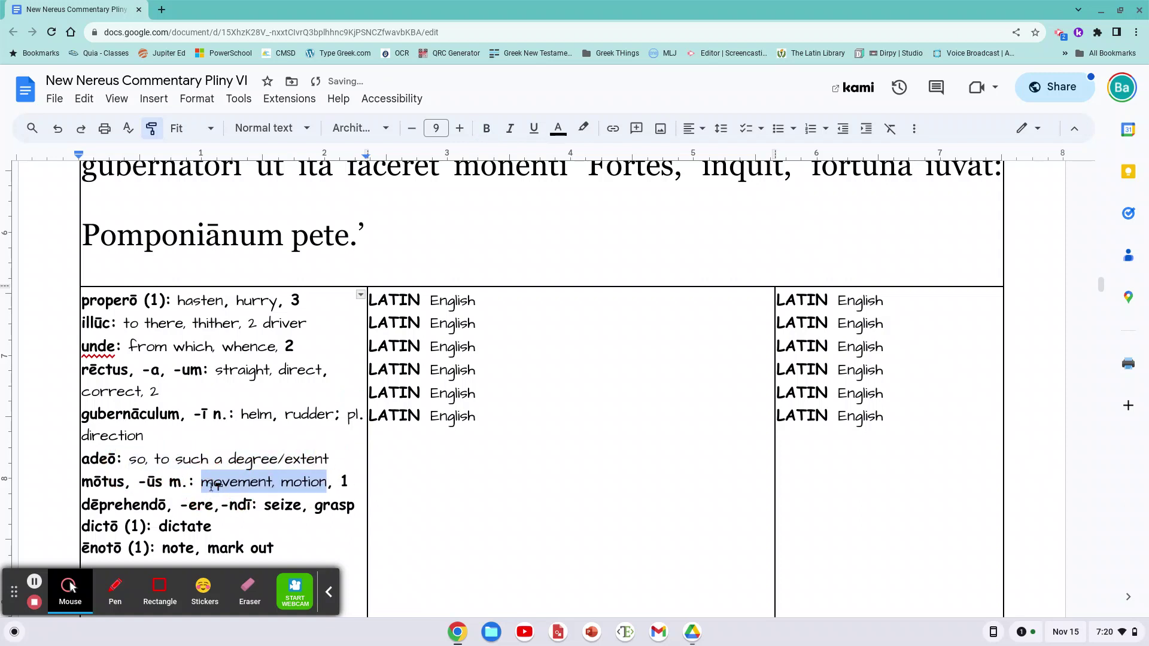
{"action": "left_click_drag", "start_coordinate": [353, 481], "coordinate": [302, 481]}
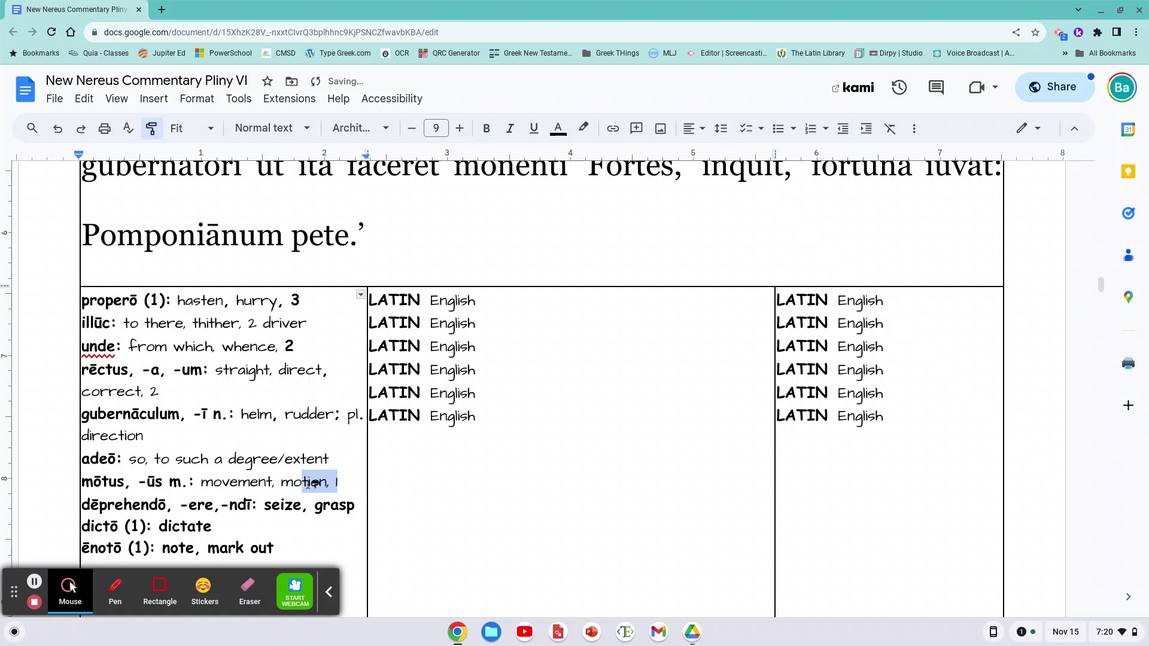
{"action": "scroll", "coordinate": [309, 484], "scroll_direction": "down", "scroll_amount": 1}
{"action": "left_click", "coordinate": [326, 439]}
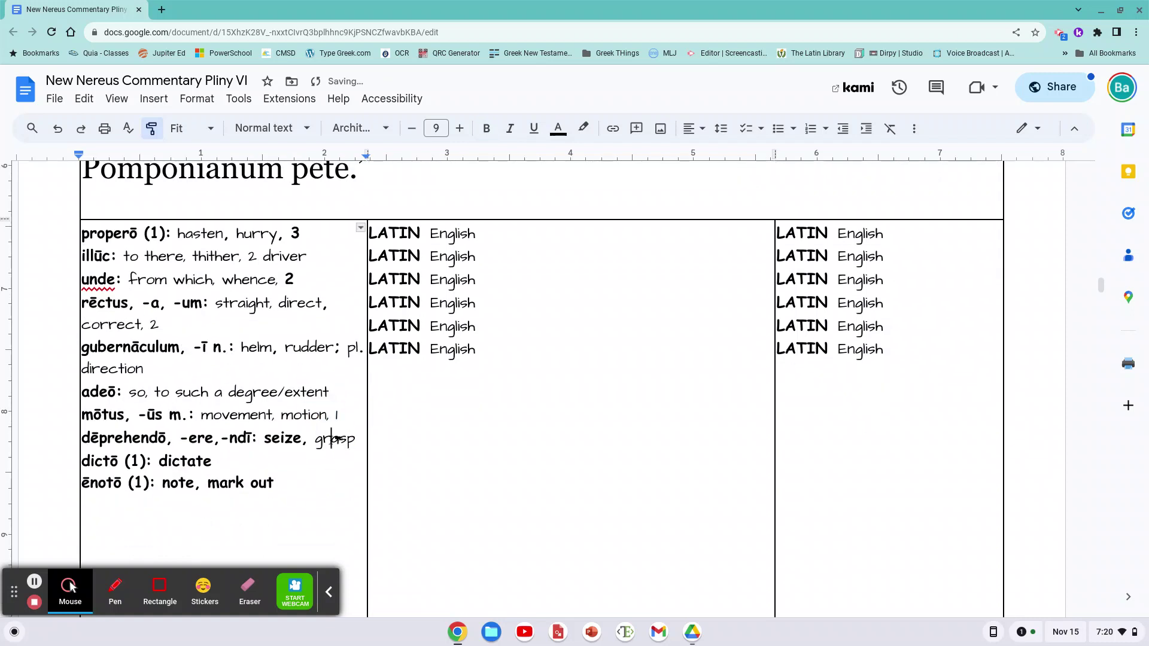
{"action": "mouse_move", "coordinate": [281, 439]}
{"action": "left_mouse_down"}
{"action": "mouse_move", "coordinate": [256, 441]}
{"action": "mouse_move", "coordinate": [290, 436]}
{"action": "mouse_move", "coordinate": [270, 444]}
{"action": "left_mouse_up"}
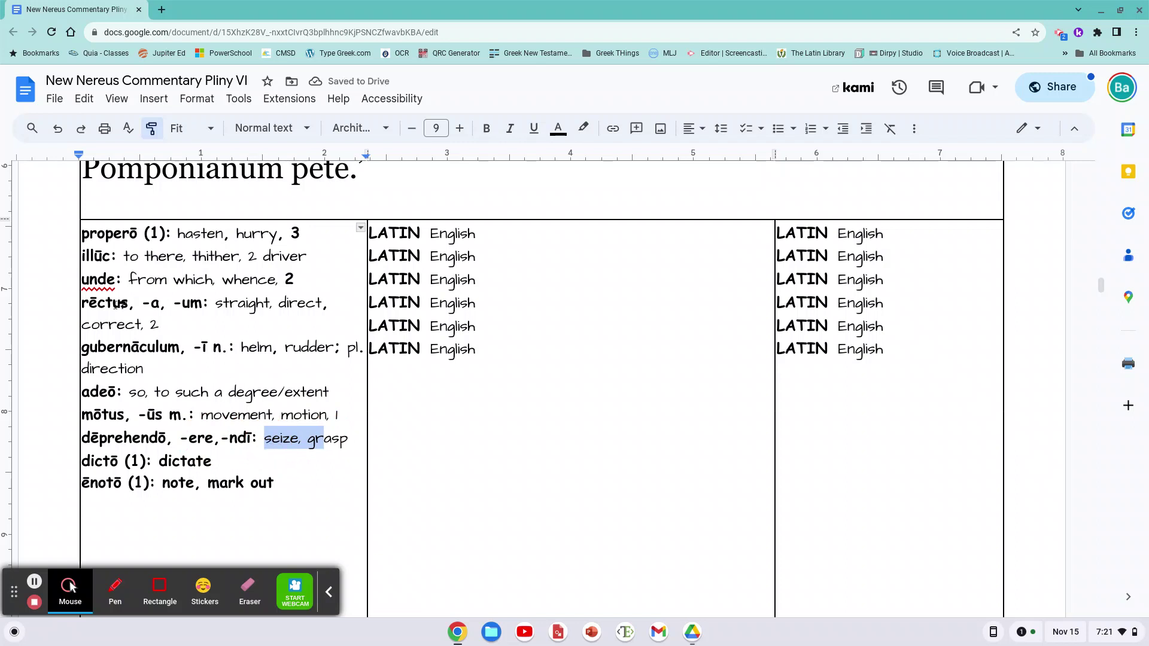
{"action": "left_click", "coordinate": [196, 465]}
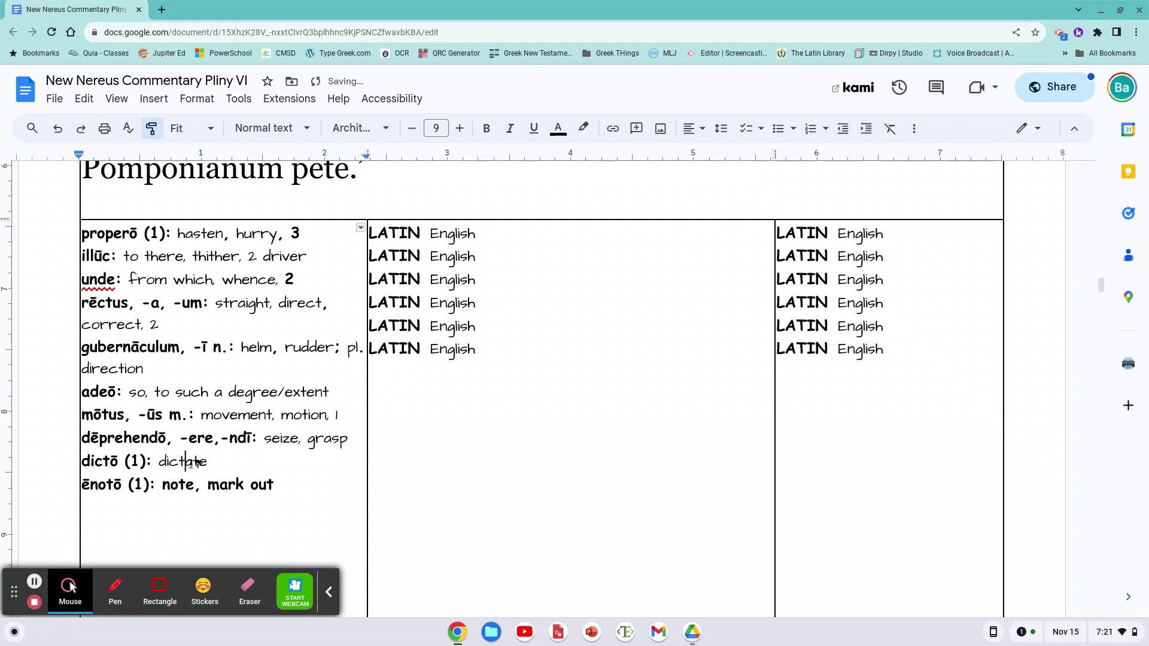
{"action": "left_click", "coordinate": [262, 486]}
{"action": "left_click_drag", "start_coordinate": [246, 486], "coordinate": [163, 483]}
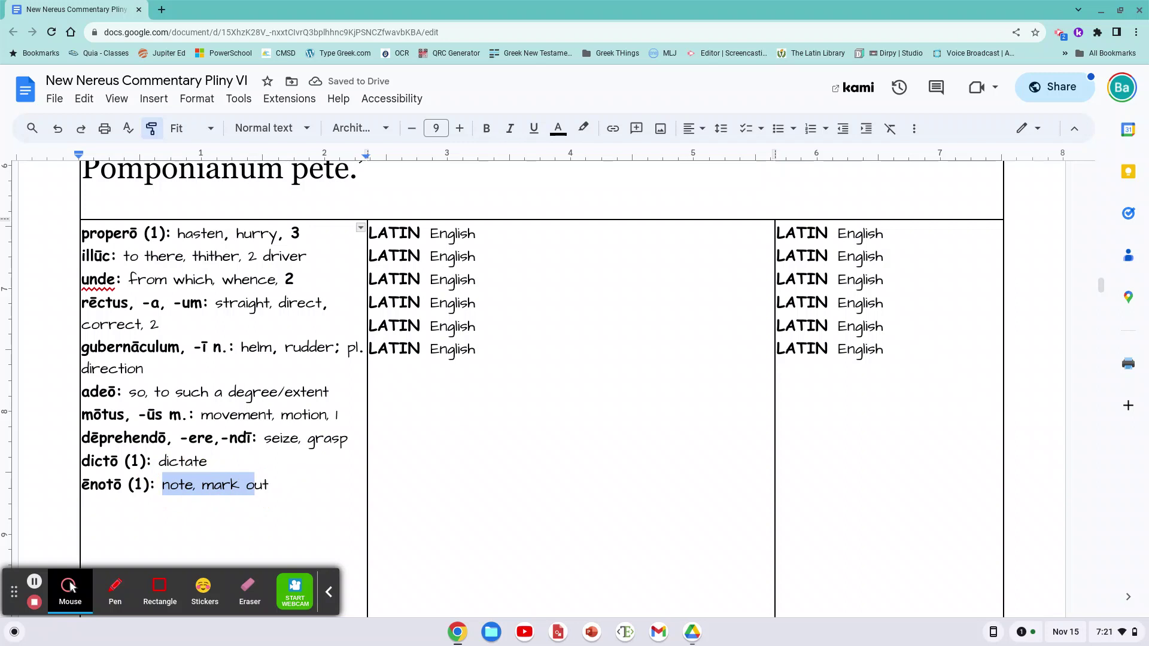
{"action": "scroll", "coordinate": [542, 359], "scroll_direction": "up", "scroll_amount": 3}
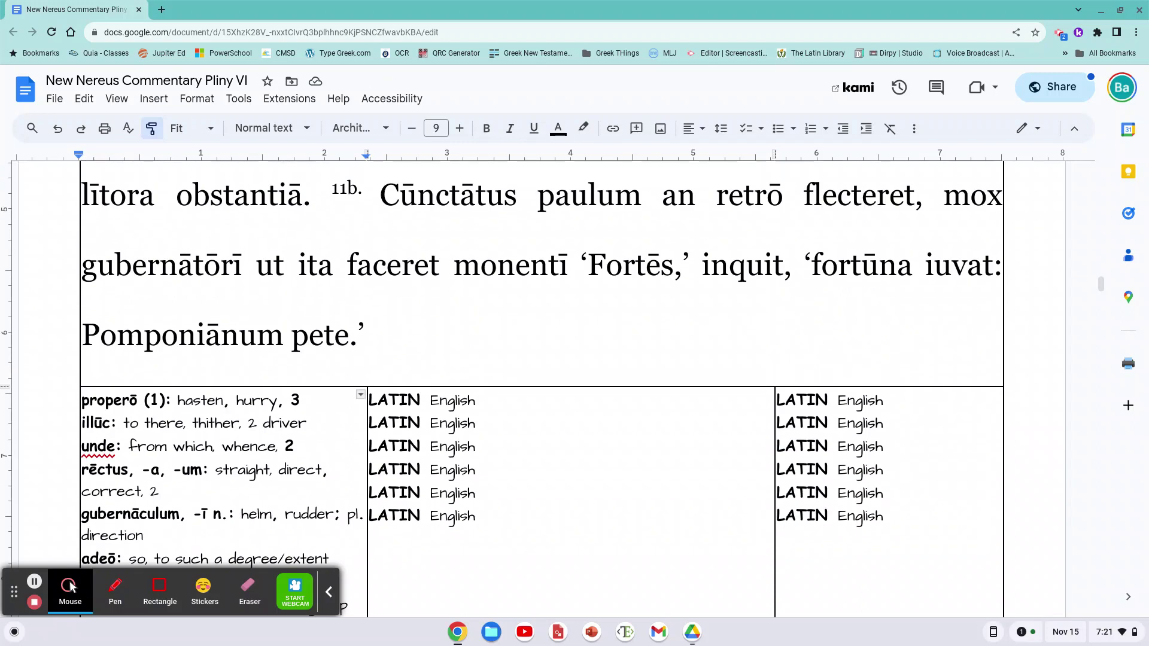
Turn off Paint format and trim the properō entry to just 'hurry'.
{"action": "left_click", "coordinate": [152, 128]}
{"action": "left_click", "coordinate": [162, 400]}
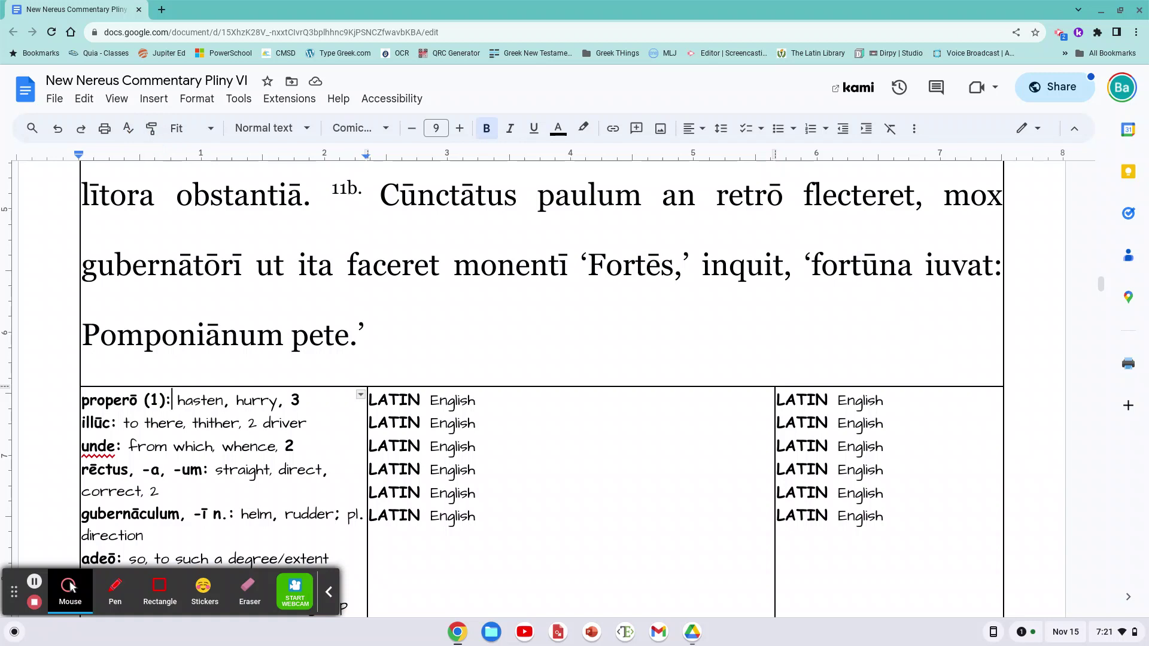
{"action": "key", "text": "BackSpace"}
{"action": "key", "text": "BackSpace"}
{"action": "key", "text": "BackSpace"}
{"action": "key", "text": "BackSpace"}
{"action": "key", "text": "BackSpace"}
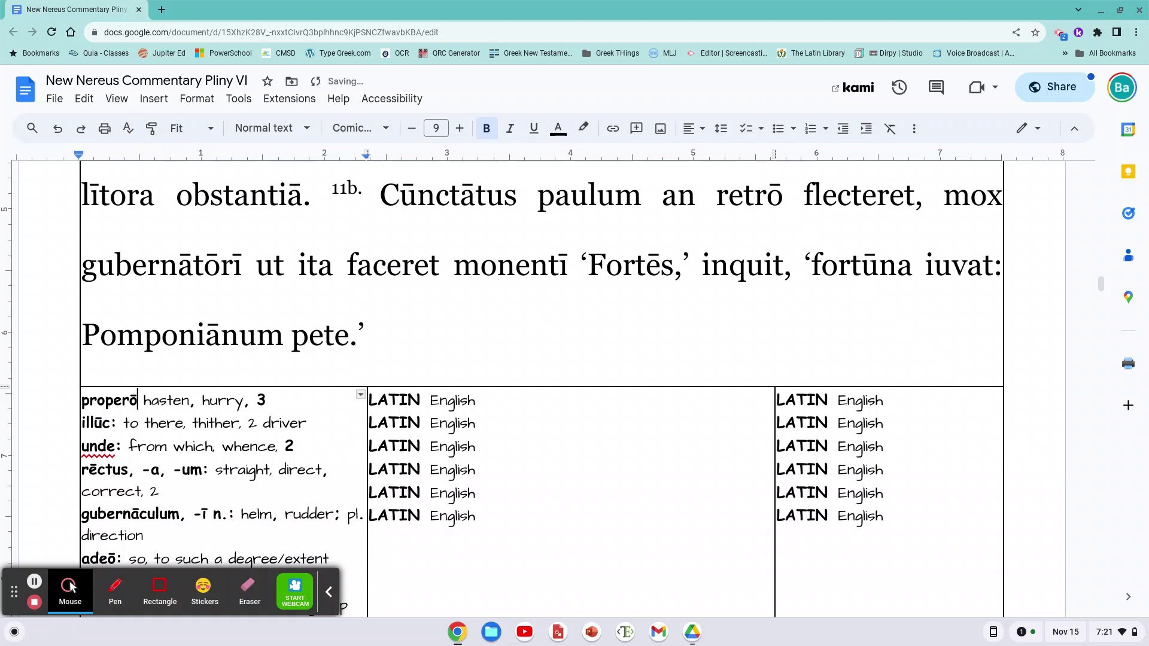
{"action": "key", "text": "ctrl+Right"}
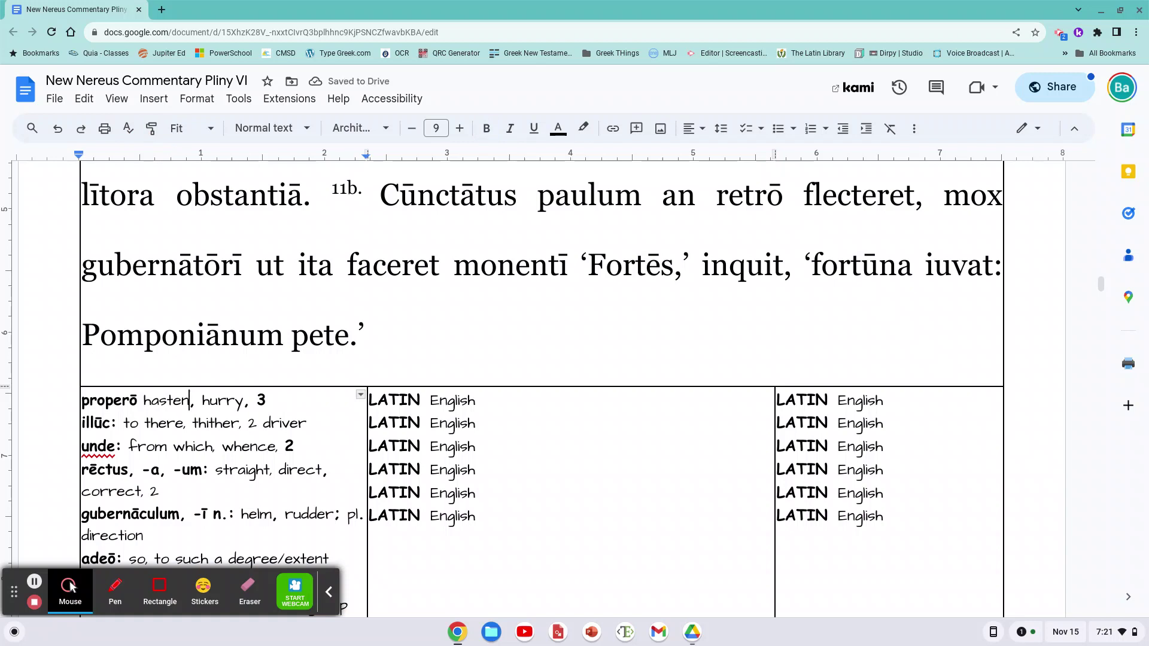
{"action": "key", "text": "ctrl+shift+Right"}
{"action": "key", "text": "ctrl+shift+Right"}
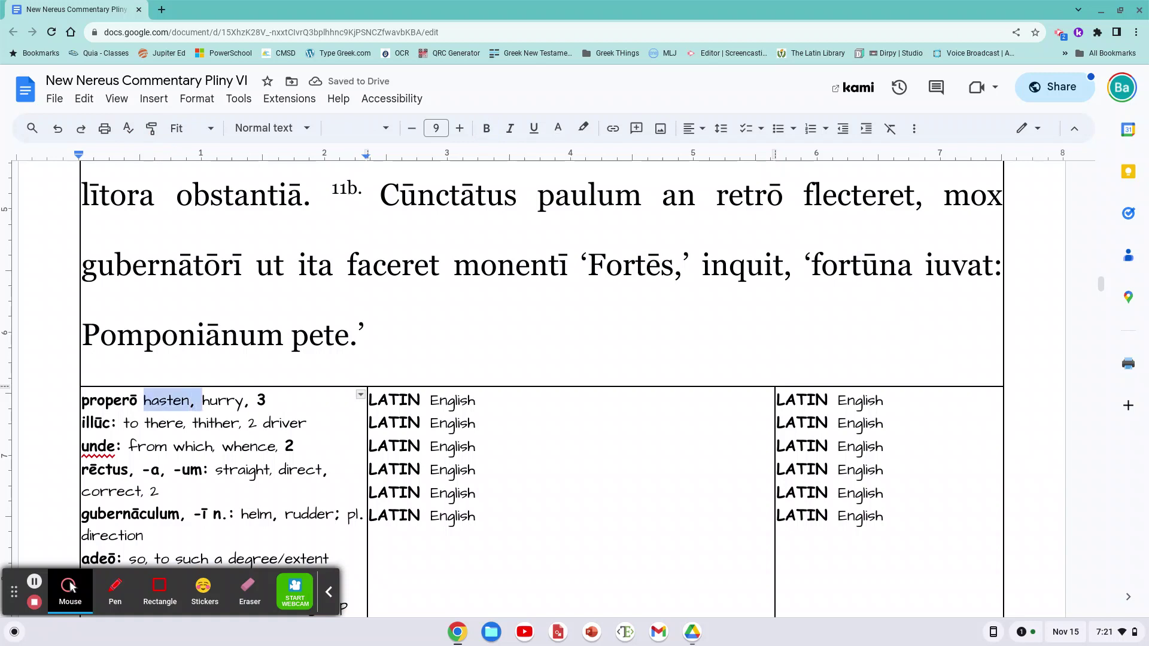
{"action": "key", "text": "BackSpace"}
{"action": "key", "text": "Return"}
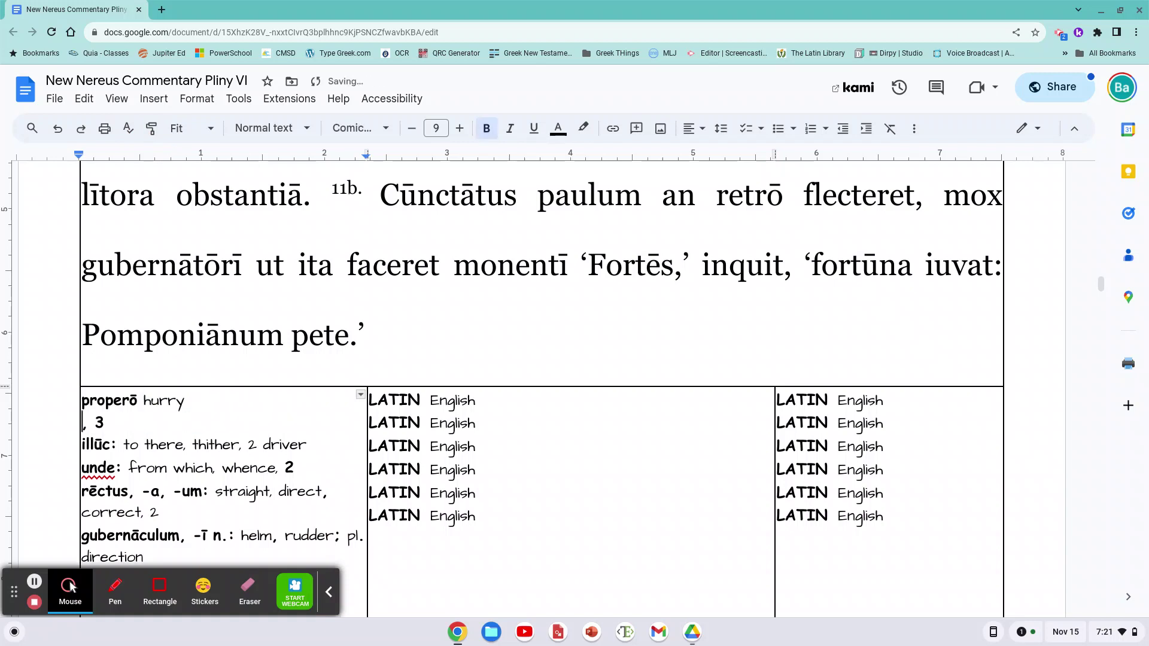
{"action": "key", "text": "shift+Down"}
{"action": "key", "text": "Delete"}
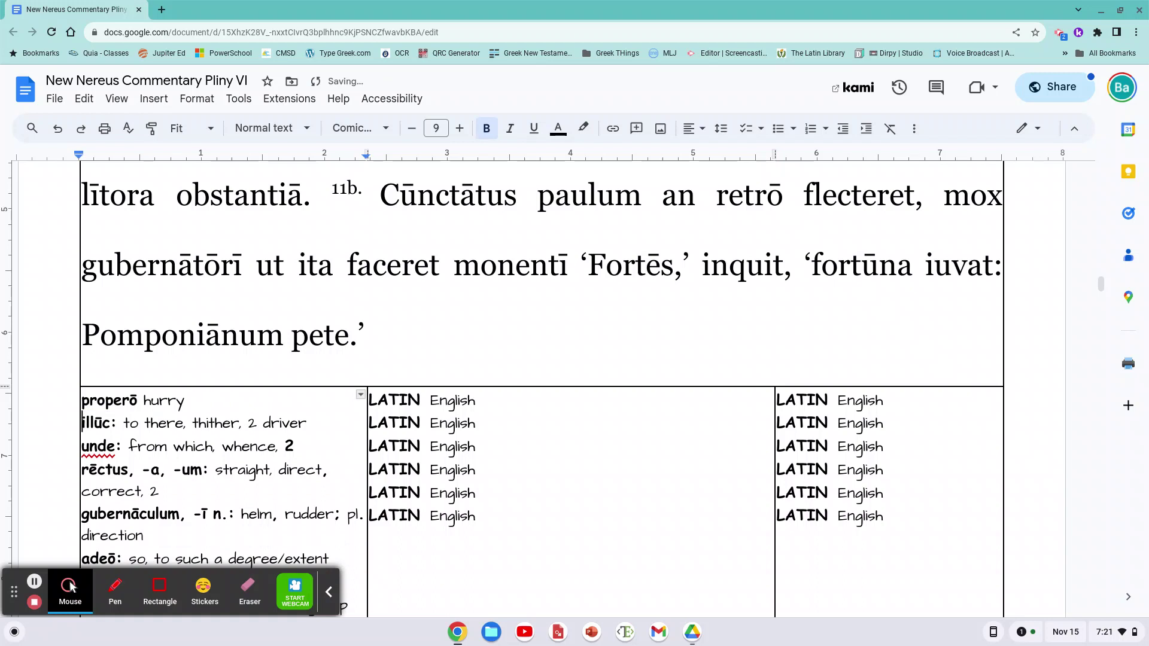
Trim the illūc entry to 'to there', dropping the colon, thither and driver.
{"action": "key", "text": "ctrl+Right"}
{"action": "key", "text": "Delete"}
{"action": "key", "text": "ctrl+Right"}
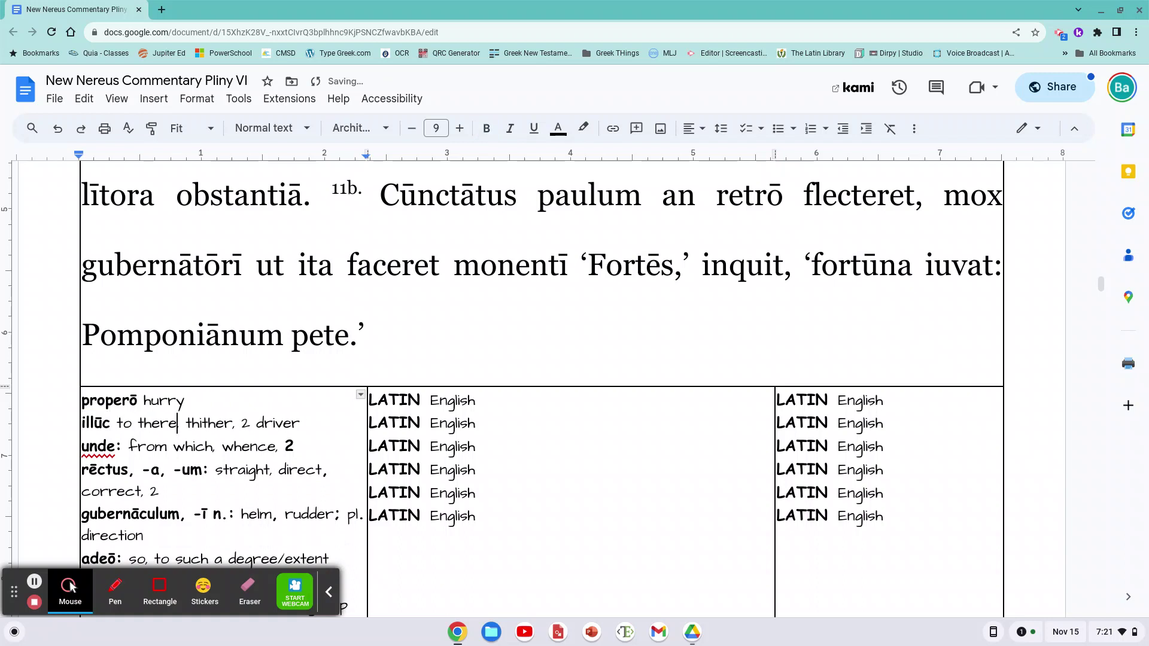
{"action": "key", "text": "BackSpace"}
{"action": "key", "text": "ctrl+shift+Right"}
{"action": "key", "text": "ctrl+shift+Right"}
{"action": "key", "text": "ctrl+shift+Right"}
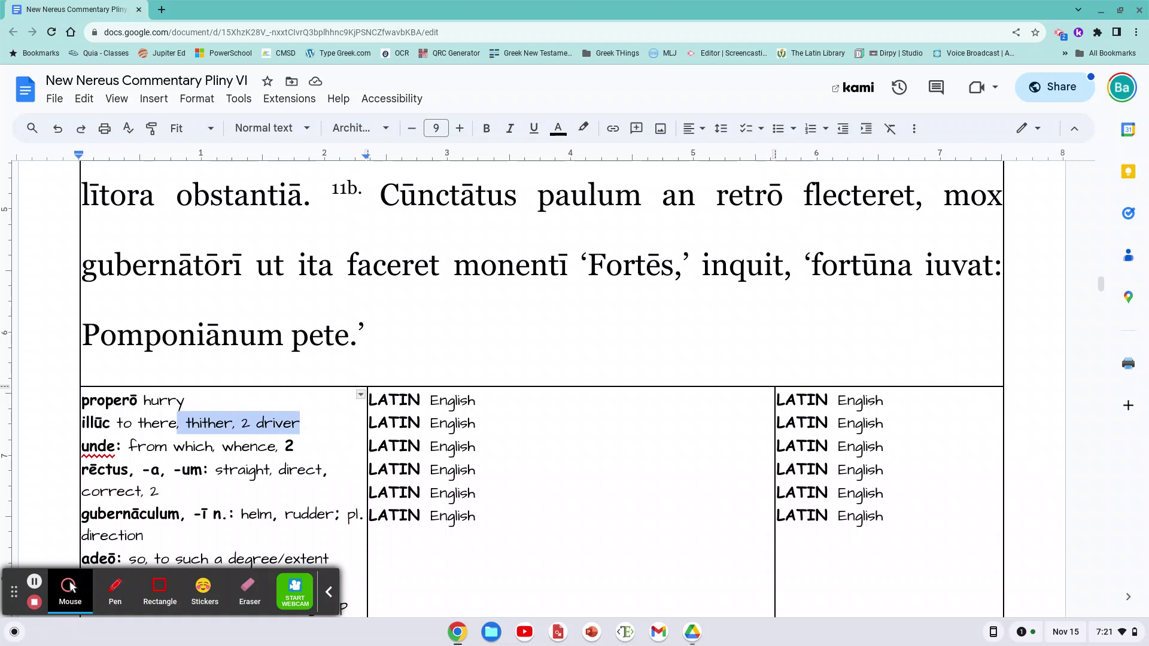
{"action": "key", "text": "BackSpace"}
Make the unde entry read 'from where', removing the colon and whence.
{"action": "key", "text": "ctrl+Left"}
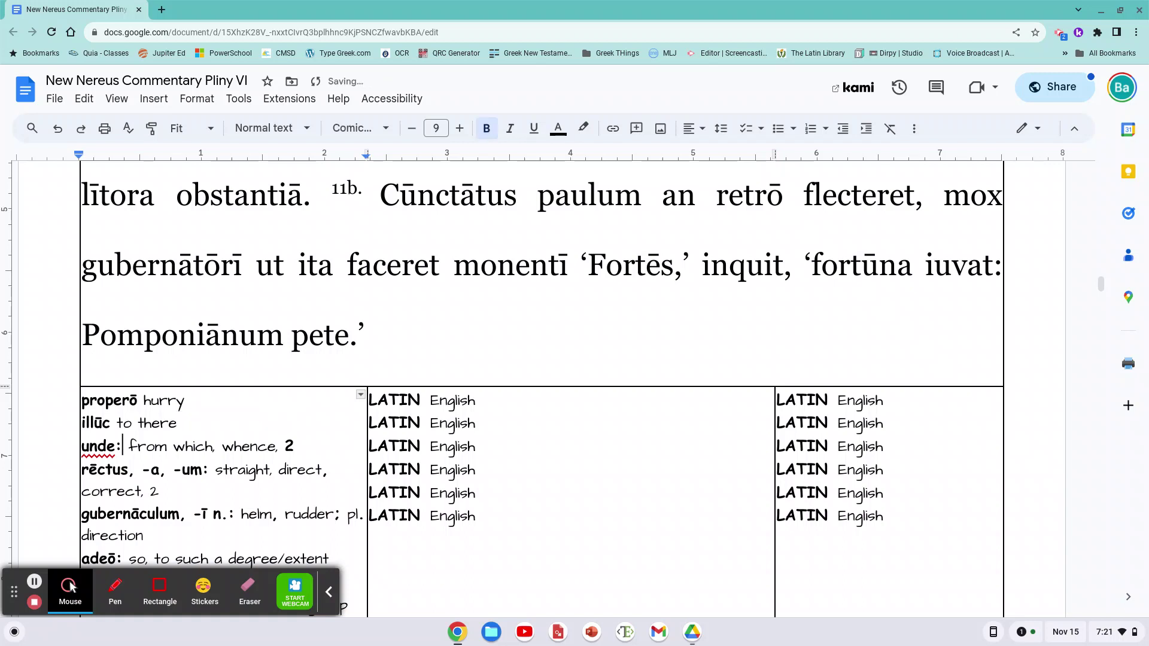
{"action": "key", "text": "BackSpace"}
{"action": "key", "text": "ctrl+Right"}
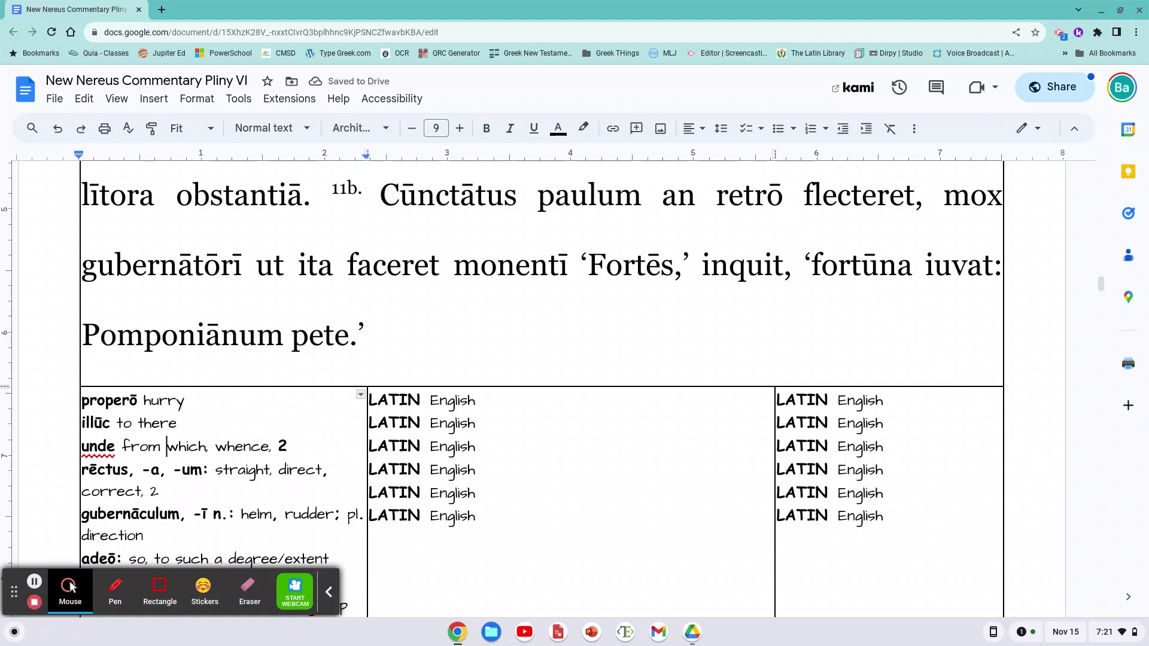
{"action": "key", "text": "ctrl+Left"}
{"action": "key", "text": "ctrl+Right"}
{"action": "key", "text": "ctrl+Right"}
{"action": "key", "text": "BackSpace"}
{"action": "key", "text": "BackSpace"}
{"action": "key", "text": "BackSpace"}
{"action": "key", "text": "BackSpace"}
{"action": "type", "text": "ere,"}
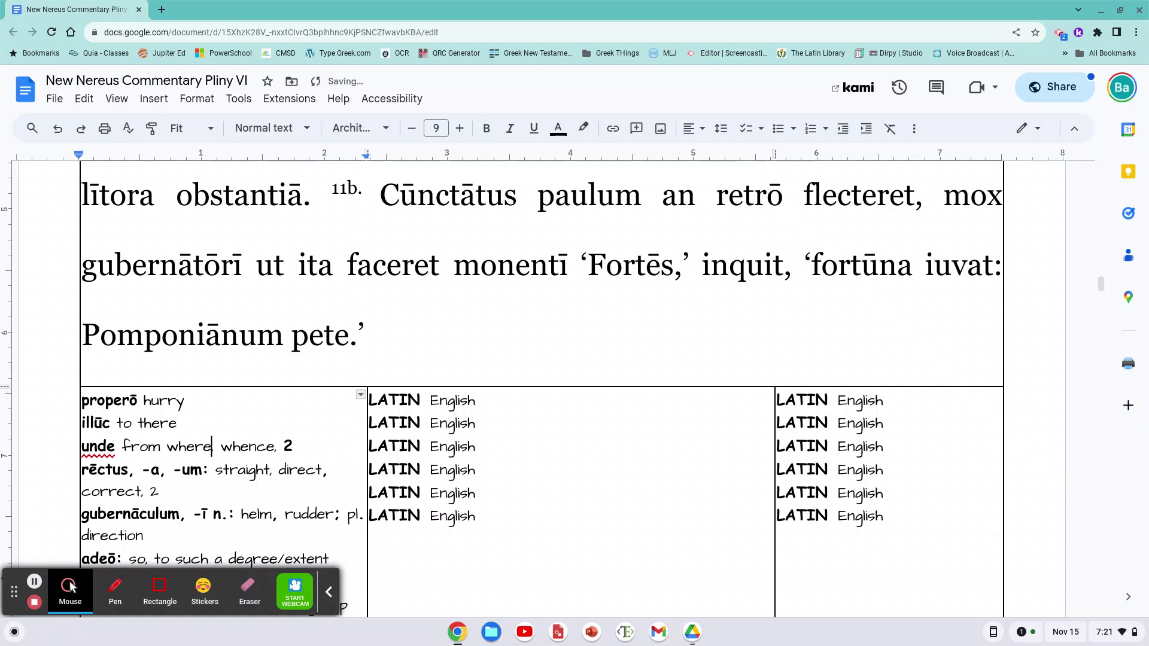
{"action": "key", "text": "ctrl+shift+Right"}
{"action": "key", "text": "ctrl+shift+Right"}
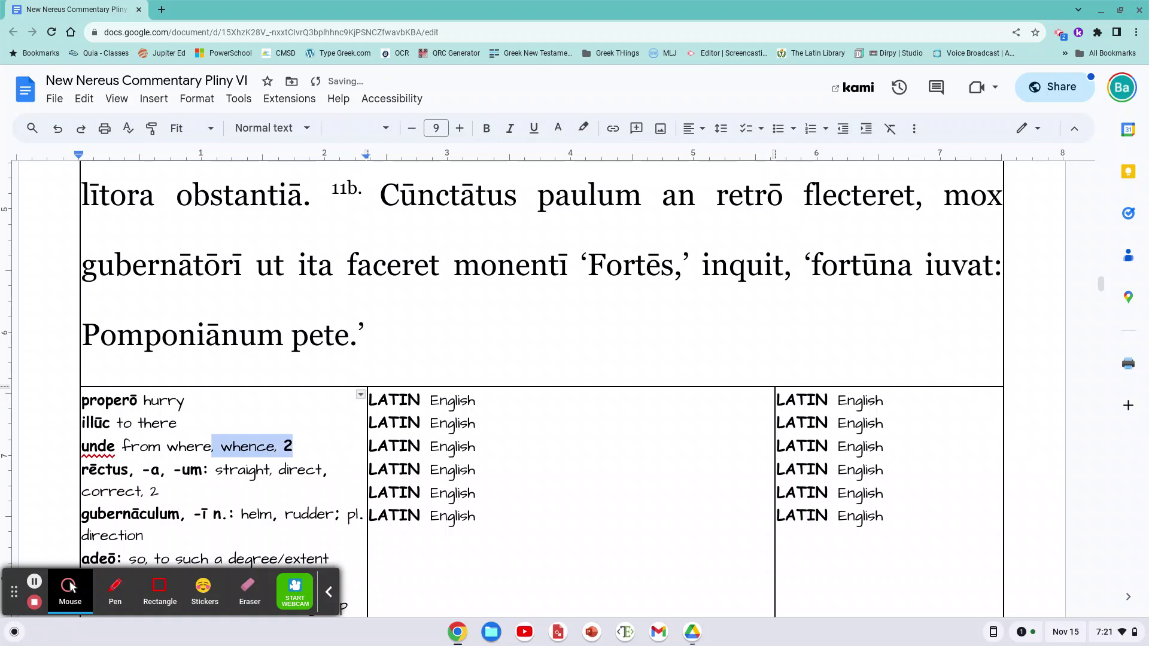
{"action": "key", "text": "BackSpace"}
Place the caret inside the rēctus headword, just before the s.
{"action": "key", "text": "Down"}
{"action": "key", "text": "Left"}
{"action": "key", "text": "Left"}
{"action": "key", "text": "Left"}
{"action": "key", "text": "Left"}
{"action": "key", "text": "Left"}
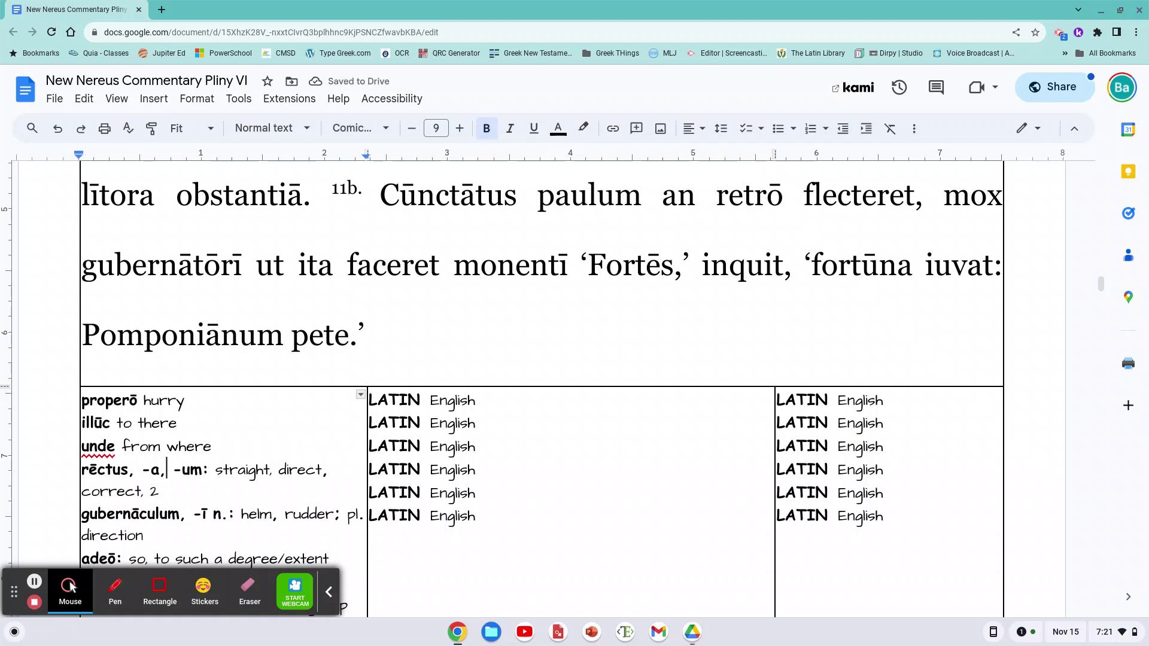
{"action": "key", "text": "Left"}
{"action": "key", "text": "Left"}
{"action": "key", "text": "Right"}
{"action": "key", "text": "Right"}
{"action": "key", "text": "Right"}
{"action": "key", "text": "Right"}
{"action": "key", "text": "Right"}
{"action": "key", "text": "Right"}
{"action": "key", "text": "Left"}
{"action": "key", "text": "Left"}
{"action": "key", "text": "Left"}
{"action": "key", "text": "Left"}
{"action": "key", "text": "Left"}
{"action": "key", "text": "Left"}
{"action": "key", "text": "Left"}
{"action": "key", "text": "Left"}
{"action": "key", "text": "Left"}
{"action": "key", "text": "Left"}
Retype the rēctus headword as rēcta/us/um and cut its meaning to 'straight'.
{"action": "type", "text": "a/"}
{"action": "type", "text": "us/um"}
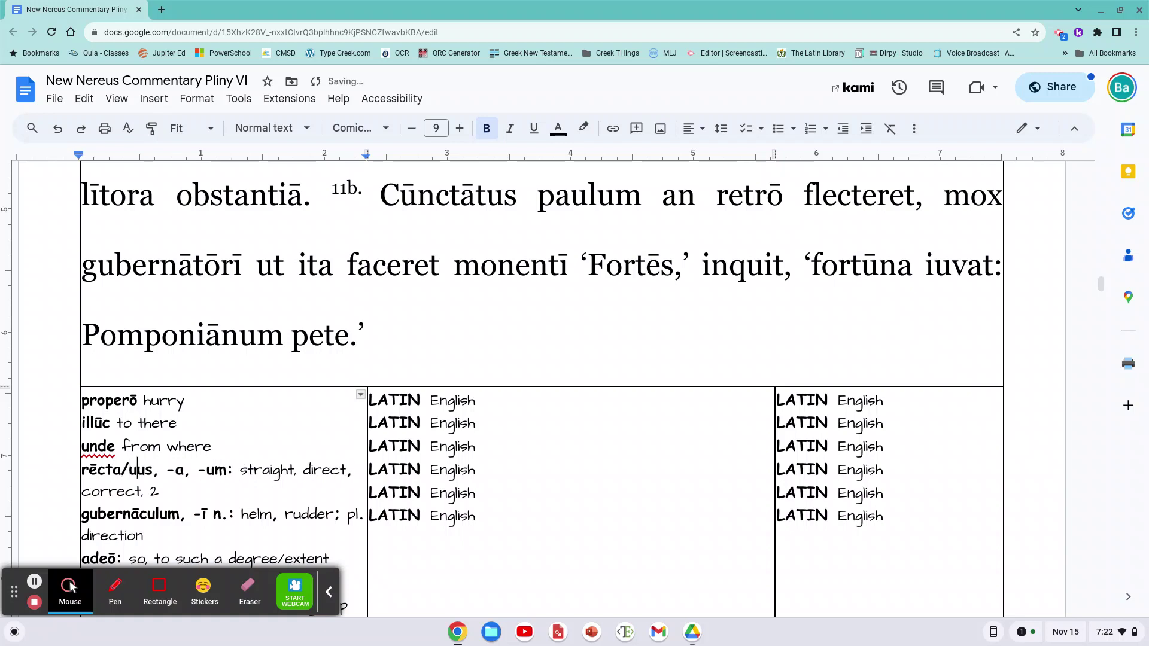
{"action": "key", "text": "shift+Right"}
{"action": "key", "text": "shift+Right"}
{"action": "key", "text": "shift+Right"}
{"action": "key", "text": "shift+Right"}
{"action": "key", "text": "shift+Right"}
{"action": "key", "text": "shift+Right"}
{"action": "key", "text": "shift+Right"}
{"action": "key", "text": "shift+Right"}
{"action": "key", "text": "shift+Right"}
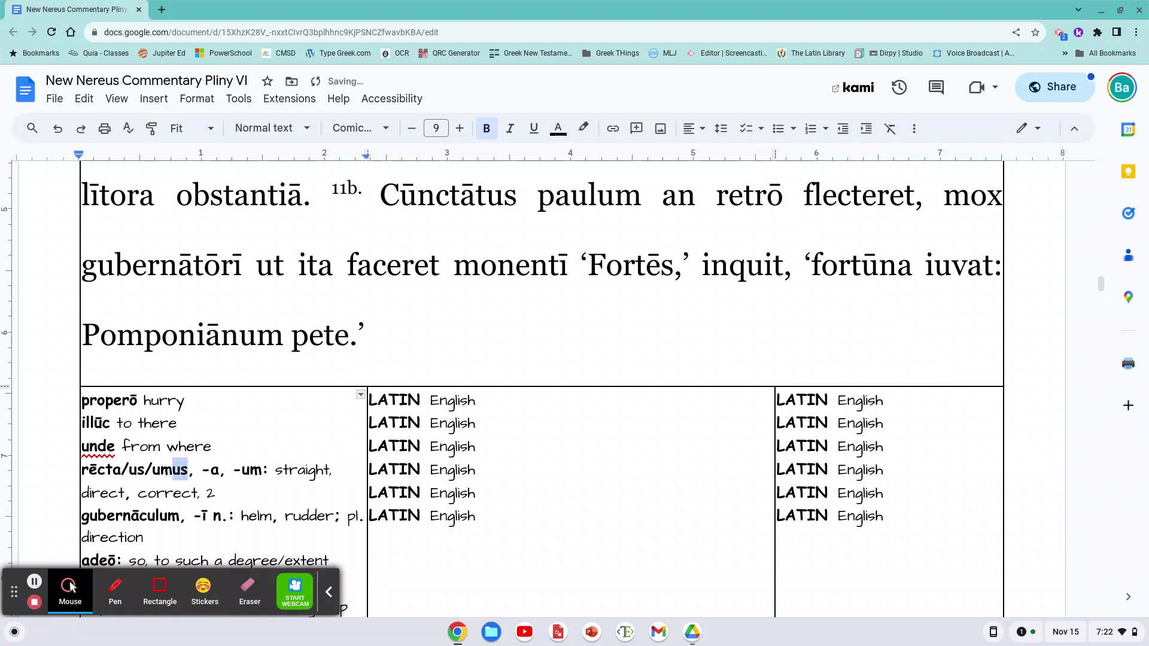
{"action": "key", "text": "shift+Right"}
{"action": "key", "text": "shift+Right"}
{"action": "key", "text": "shift+Right"}
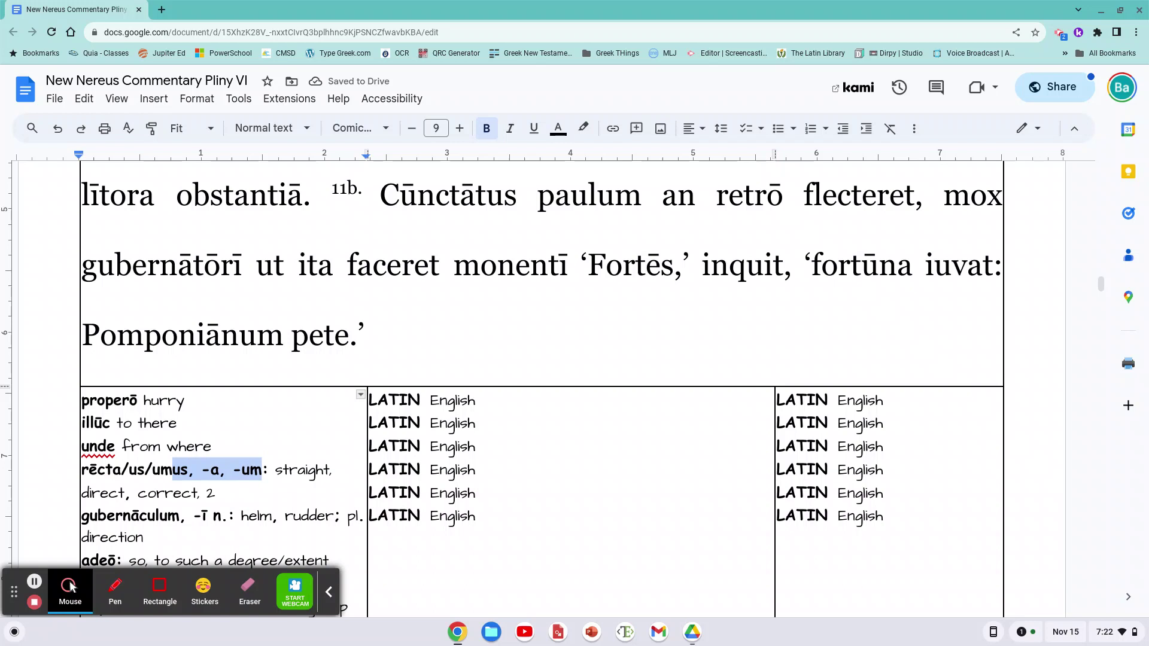
{"action": "key", "text": "BackSpace"}
{"action": "key", "text": "ctrl+Right"}
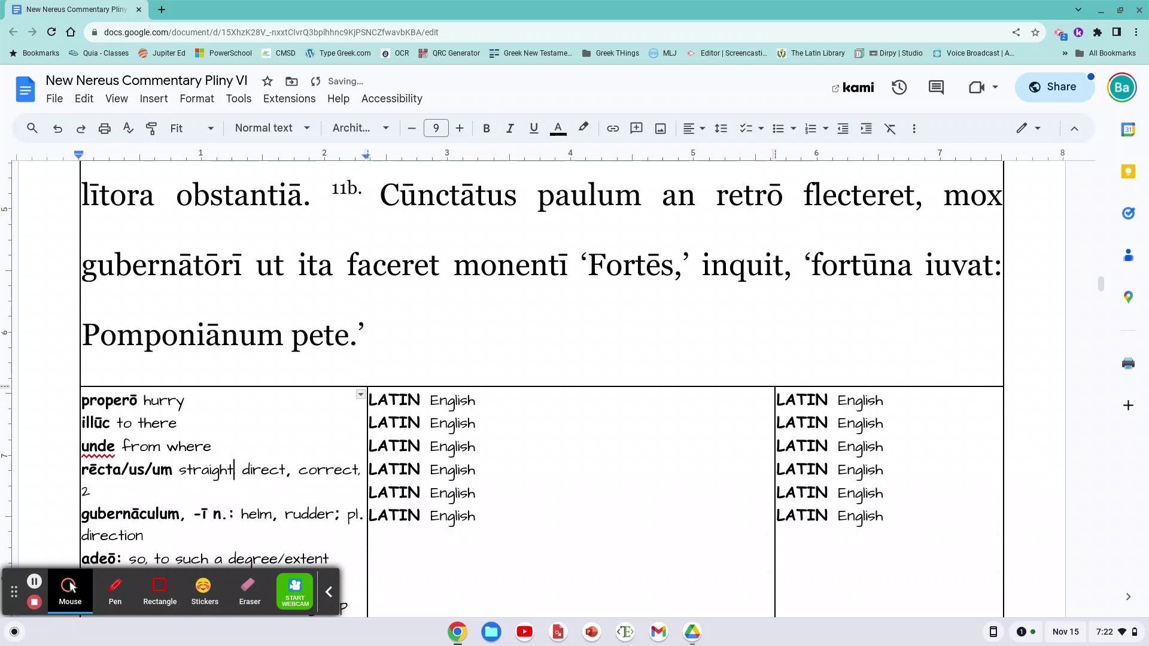
{"action": "key", "text": "ctrl+shift+Down"}
{"action": "key", "text": "BackSpace"}
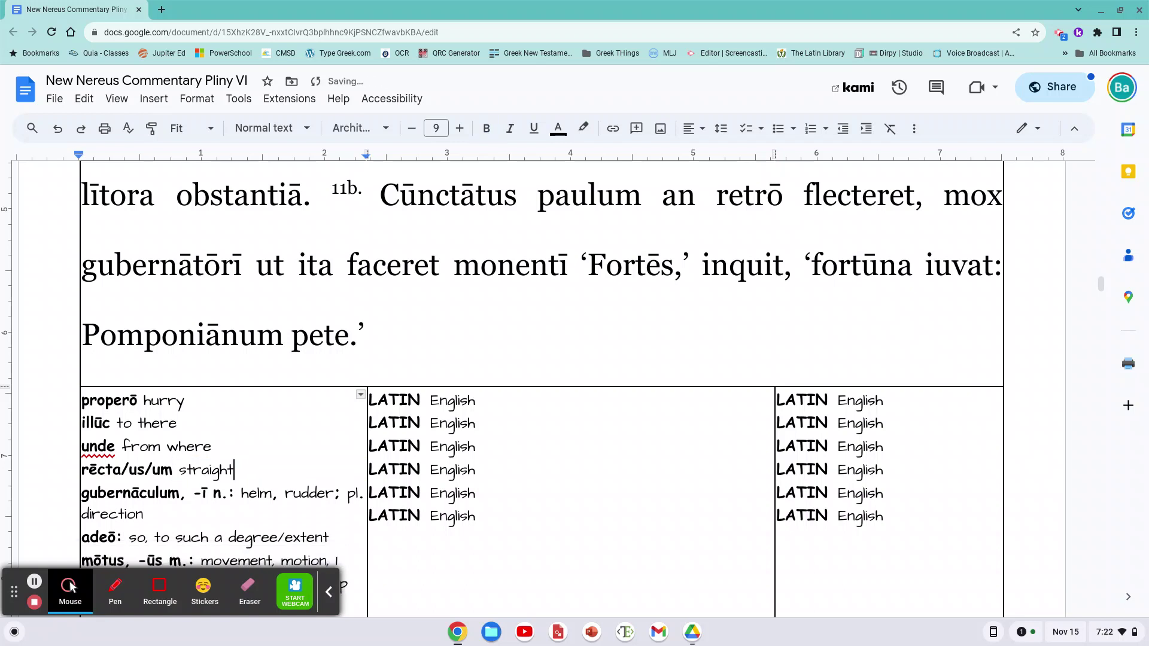
Cut the gubernāculum entry down to the headword and 'rudder'.
{"action": "key", "text": "Down"}
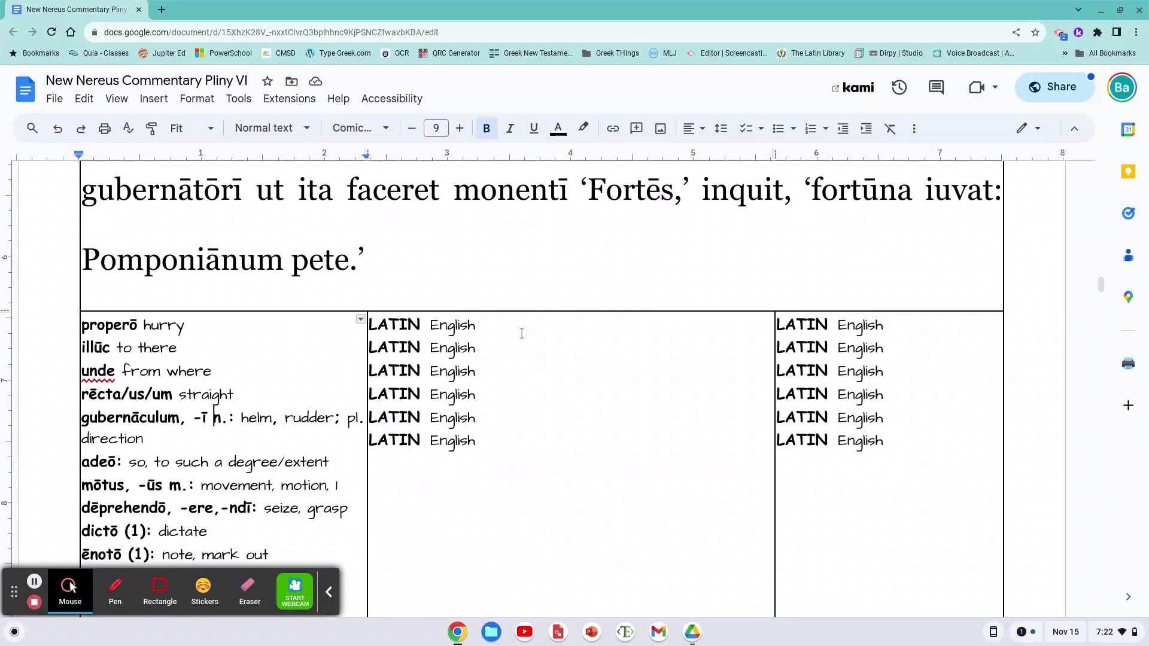
{"action": "key", "text": "Left"}
{"action": "key", "text": "Left"}
{"action": "key", "text": "Left"}
{"action": "key", "text": "shift+Right"}
{"action": "key", "text": "shift+Right"}
{"action": "key", "text": "shift+Right"}
{"action": "key", "text": "shift+Right"}
{"action": "key", "text": "shift+Right"}
{"action": "key", "text": "shift+Right"}
{"action": "key", "text": "shift+Right"}
{"action": "key", "text": "shift+Right"}
{"action": "key", "text": "shift+Right"}
{"action": "key", "text": "shift+Right"}
{"action": "key", "text": "shift+Right"}
{"action": "key", "text": "shift+Right"}
{"action": "key", "text": "shift+Right"}
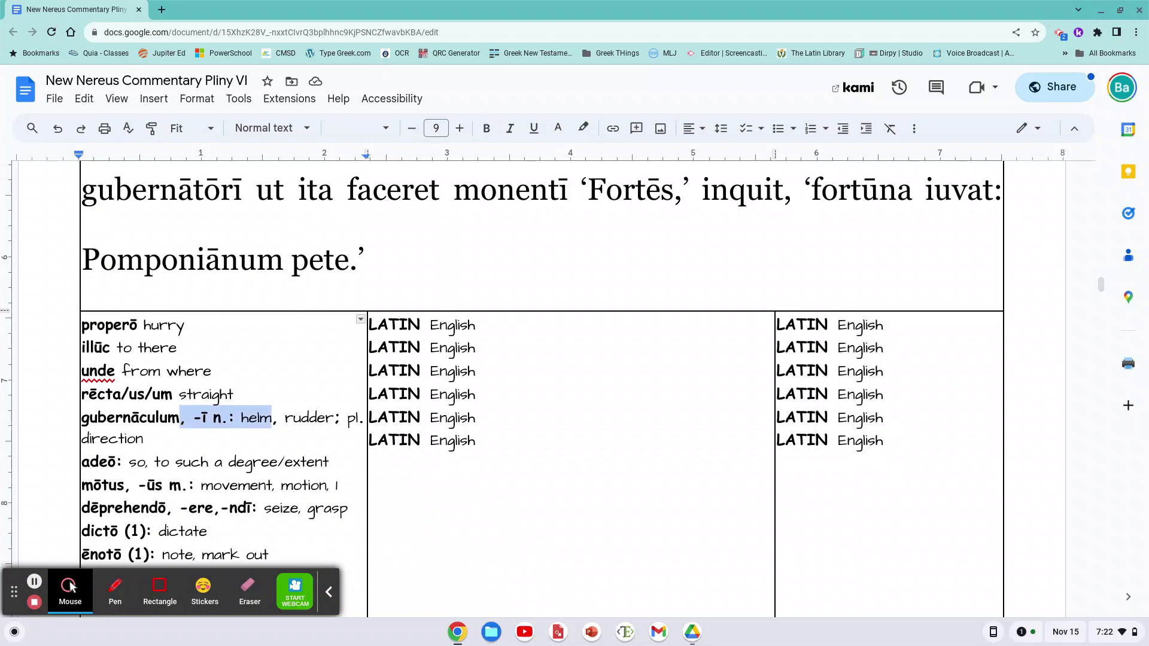
{"action": "key", "text": "shift+Left"}
{"action": "key", "text": "shift+Left"}
{"action": "key", "text": "shift+Left"}
{"action": "key", "text": "shift+Left"}
{"action": "key", "text": "shift+Left"}
{"action": "key", "text": "shift+Right"}
{"action": "key", "text": "shift+Right"}
{"action": "key", "text": "shift+Right"}
{"action": "key", "text": "shift+Right"}
{"action": "key", "text": "shift+Right"}
{"action": "key", "text": "shift+Right"}
{"action": "key", "text": "BackSpace"}
{"action": "key", "text": "shift+Right"}
{"action": "key", "text": "shift+Right"}
{"action": "key", "text": "shift+Right"}
{"action": "key", "text": "shift+Right"}
{"action": "key", "text": "shift+Right"}
{"action": "key", "text": "shift+Right"}
{"action": "key", "text": "shift+Right"}
{"action": "key", "text": "shift+Right"}
{"action": "key", "text": "shift+Right"}
{"action": "key", "text": "shift+Right"}
{"action": "key", "text": "shift+Right"}
{"action": "key", "text": "shift+Right"}
{"action": "key", "text": "shift+Right"}
{"action": "key", "text": "shift+Right"}
{"action": "key", "text": "shift+Right"}
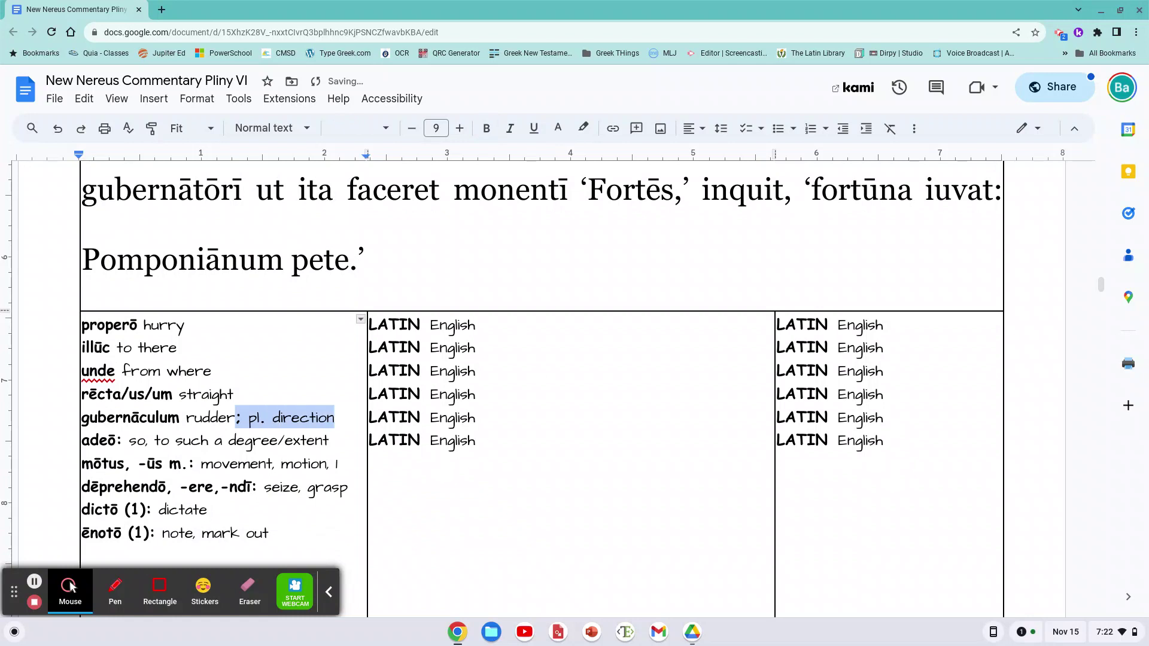
{"action": "key", "text": "BackSpace"}
Trim the adeō entry, deleting its colon, 'so' and '/extent' after degree.
{"action": "key", "text": "Down"}
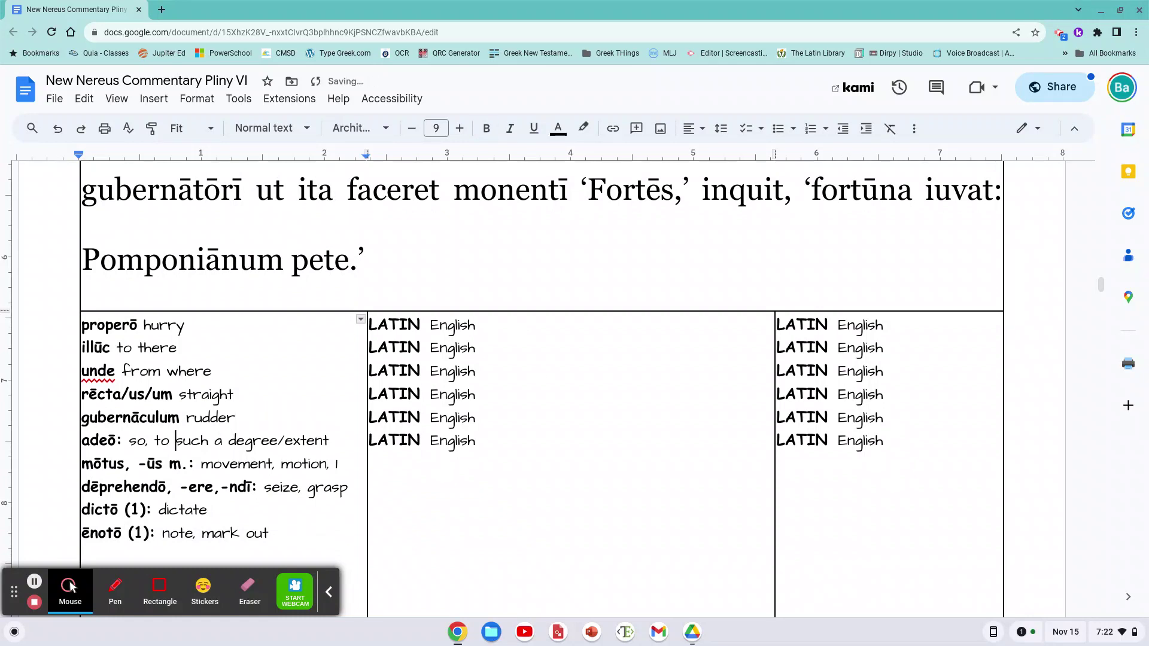
{"action": "key", "text": "Left"}
{"action": "key", "text": "Left"}
{"action": "key", "text": "Left"}
{"action": "key", "text": "Left"}
{"action": "key", "text": "Left"}
{"action": "key", "text": "Left"}
{"action": "key", "text": "Left"}
{"action": "key", "text": "Left"}
{"action": "key", "text": "BackSpace"}
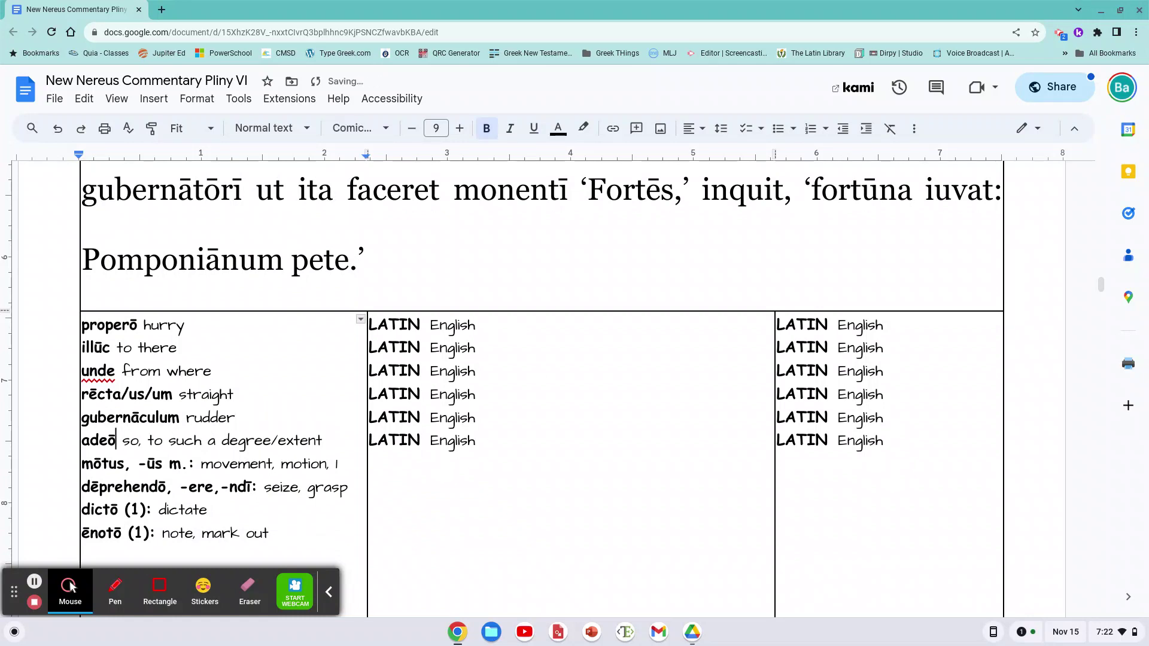
{"action": "key", "text": "Right"}
{"action": "key", "text": "Right"}
{"action": "key", "text": "Right"}
{"action": "key", "text": "Right"}
{"action": "key", "text": "BackSpace"}
{"action": "key", "text": "shift+Right"}
{"action": "key", "text": "shift+Right"}
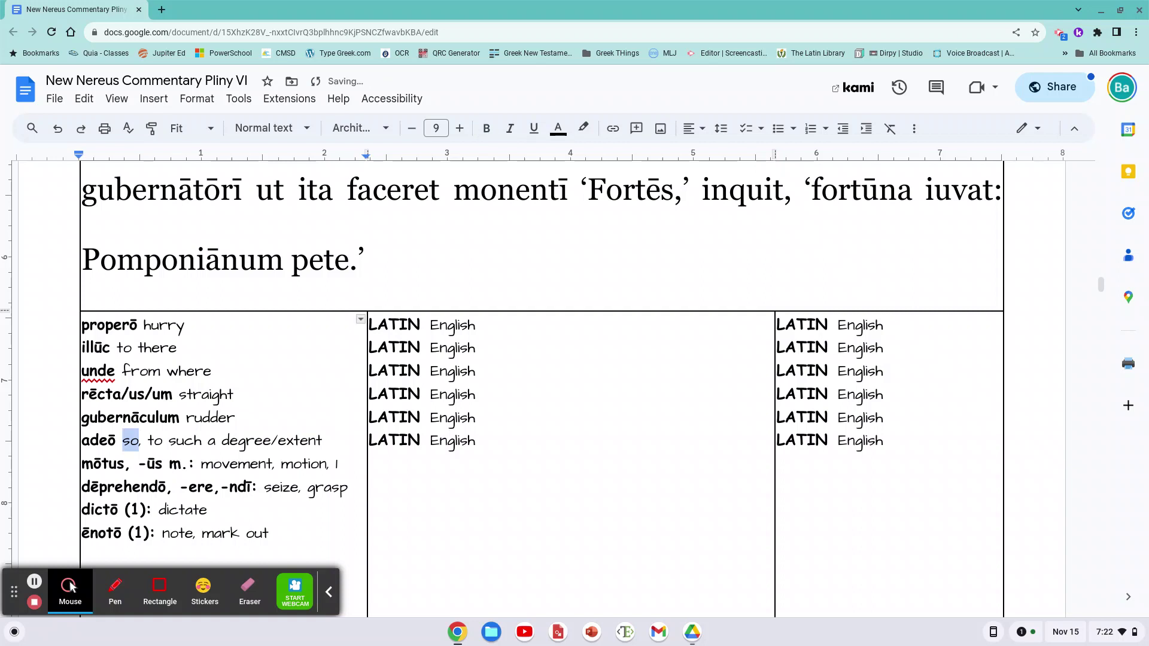
{"action": "key", "text": "shift+Right"}
{"action": "key", "text": "shift+Right"}
{"action": "key", "text": "BackSpace"}
{"action": "key", "text": "Right"}
{"action": "key", "text": "Right"}
{"action": "key", "text": "ctrl+Right"}
{"action": "key", "text": "ctrl+Right"}
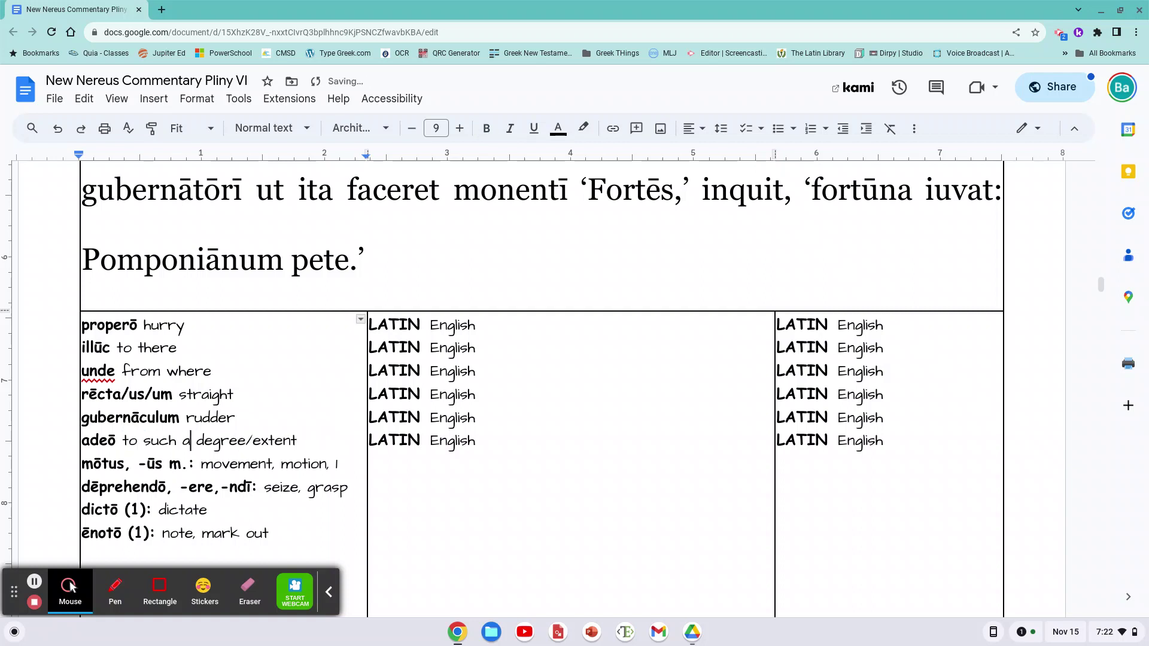
{"action": "key", "text": "ctrl+Right"}
{"action": "key", "text": "ctrl+shift+Right"}
{"action": "key", "text": "ctrl+shift+Right"}
{"action": "key", "text": "BackSpace"}
Reduce the mōtus entry to the headword and 'motion'.
{"action": "key", "text": "Down"}
{"action": "key", "text": "ctrl+Left"}
{"action": "key", "text": "ctrl+Left"}
{"action": "key", "text": "ctrl+Left"}
{"action": "key", "text": "ctrl+Left"}
{"action": "key", "text": "Left"}
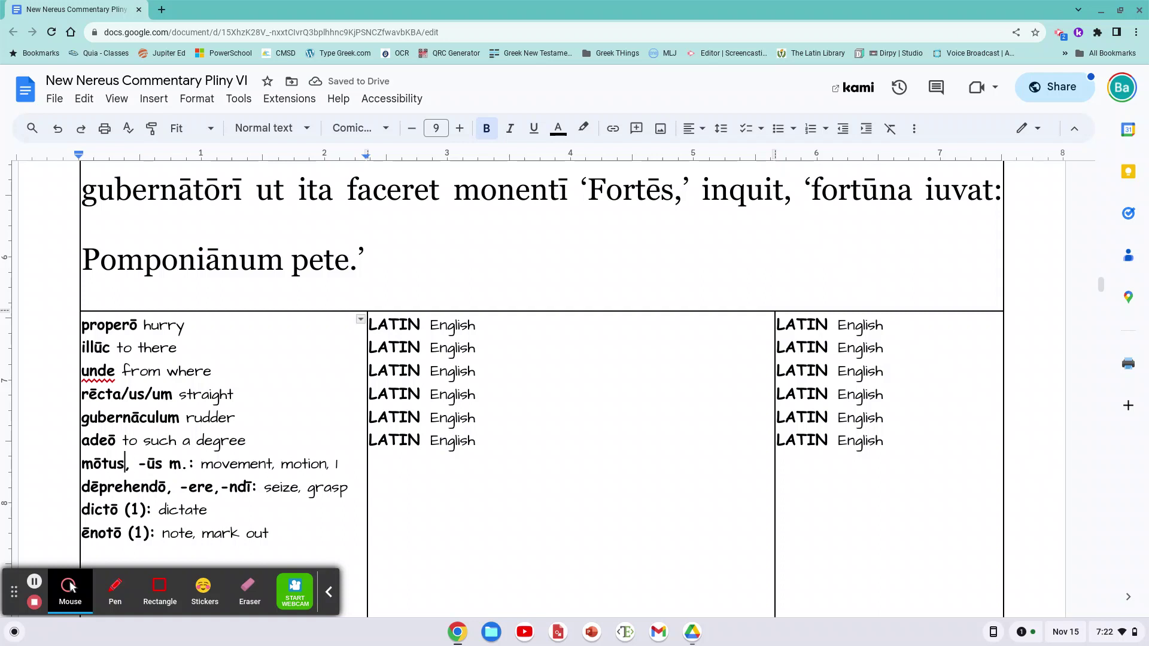
{"action": "key", "text": "Left"}
{"action": "key", "text": "shift+Right"}
{"action": "key", "text": "shift+Right"}
{"action": "key", "text": "shift+Right"}
{"action": "key", "text": "shift+Right"}
{"action": "key", "text": "shift+Right"}
{"action": "key", "text": "shift+Right"}
{"action": "key", "text": "shift+Right"}
{"action": "key", "text": "shift+Right"}
{"action": "key", "text": "shift+Right"}
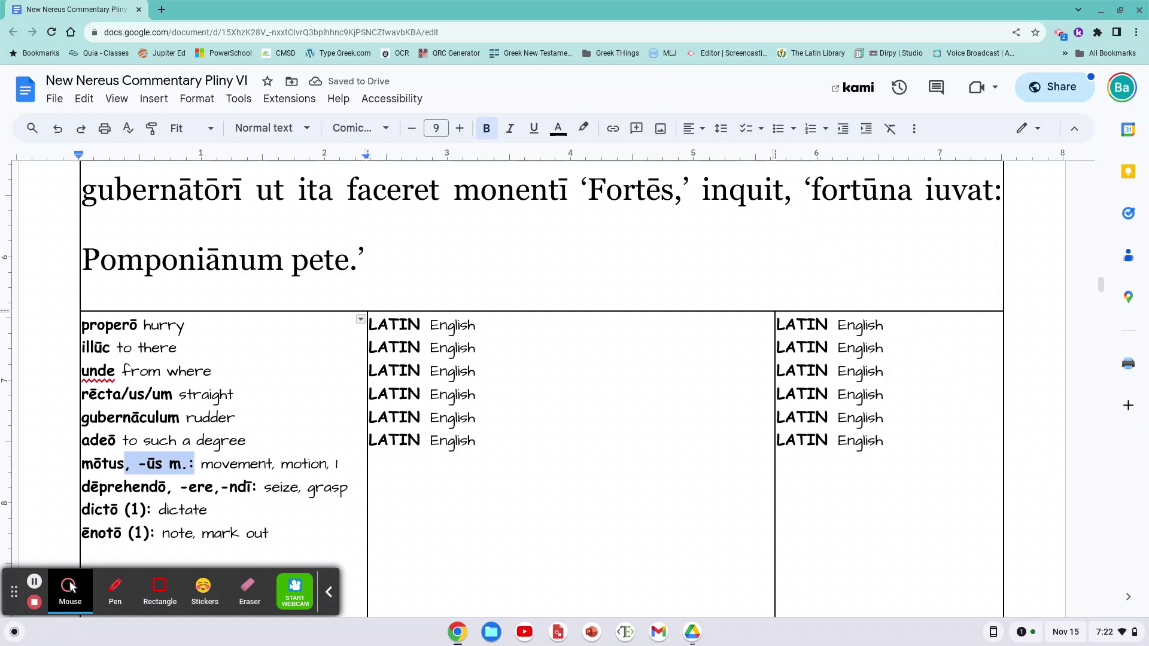
{"action": "key", "text": "BackSpace"}
{"action": "key", "text": "ctrl+Right"}
{"action": "key", "text": "BackSpace"}
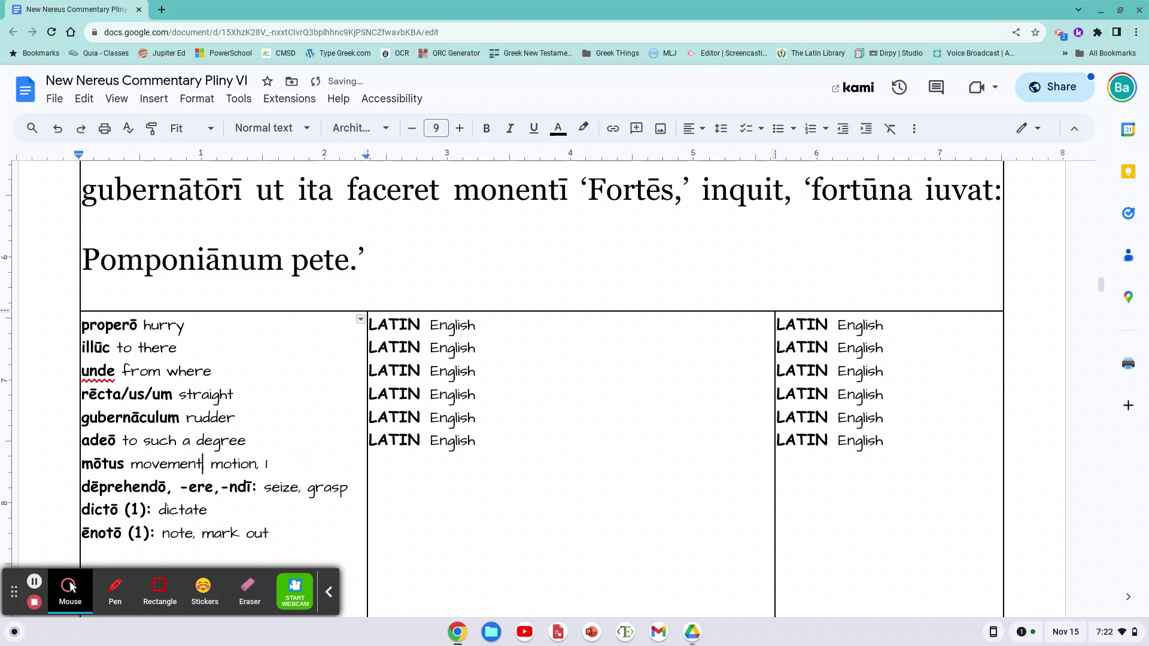
{"action": "type", "text": ","}
{"action": "key", "text": "ctrl+Left"}
{"action": "key", "text": "ctrl+shift+Right"}
{"action": "key", "text": "shift+Right"}
{"action": "key", "text": "shift+Right"}
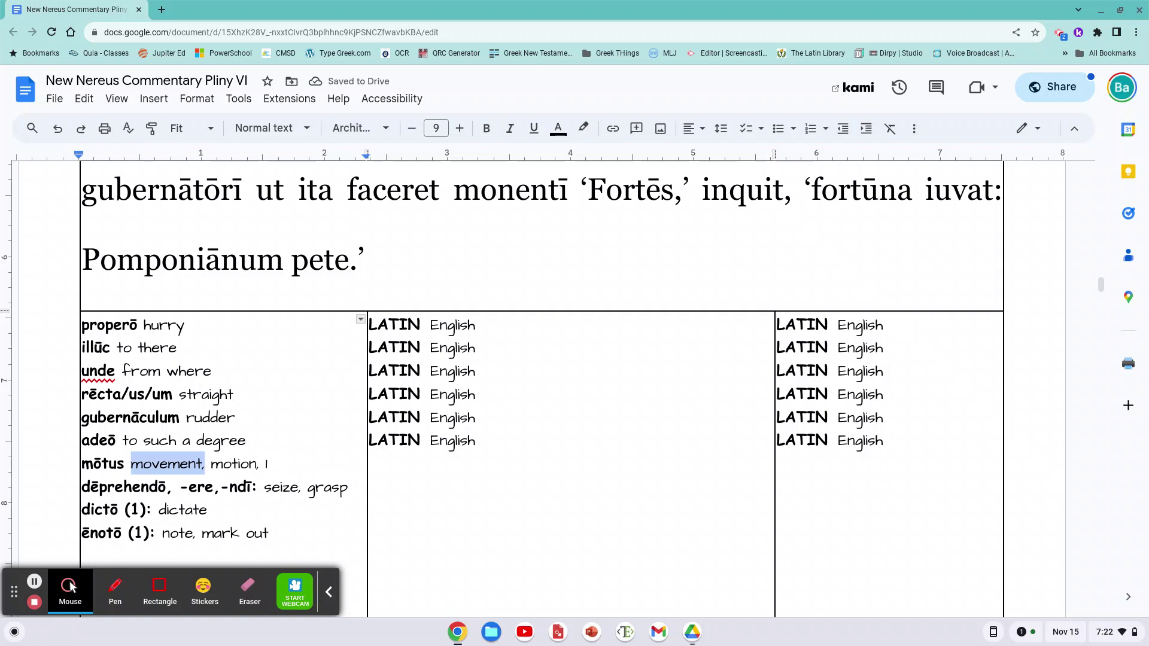
{"action": "key", "text": "BackSpace"}
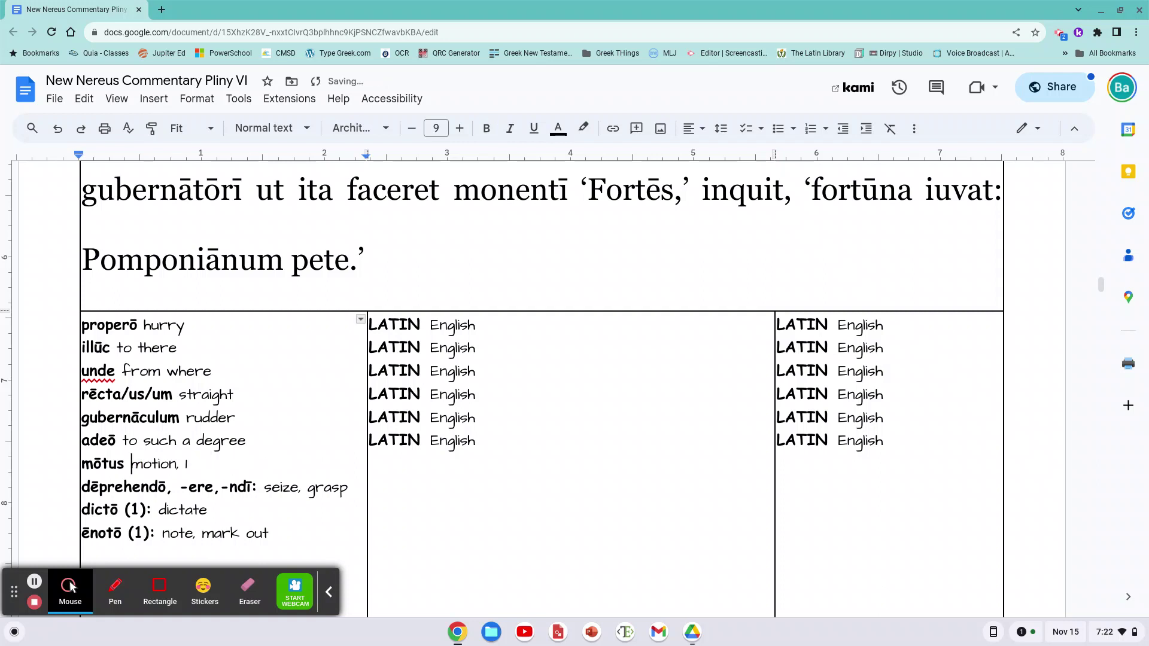
{"action": "type", "text": ","}
{"action": "key", "text": "shift+Right"}
{"action": "key", "text": "BackSpace"}
Cut the dēprehendō entry to the headword and 'seize'.
{"action": "key", "text": "Down"}
{"action": "key", "text": "Left"}
{"action": "key", "text": "Left"}
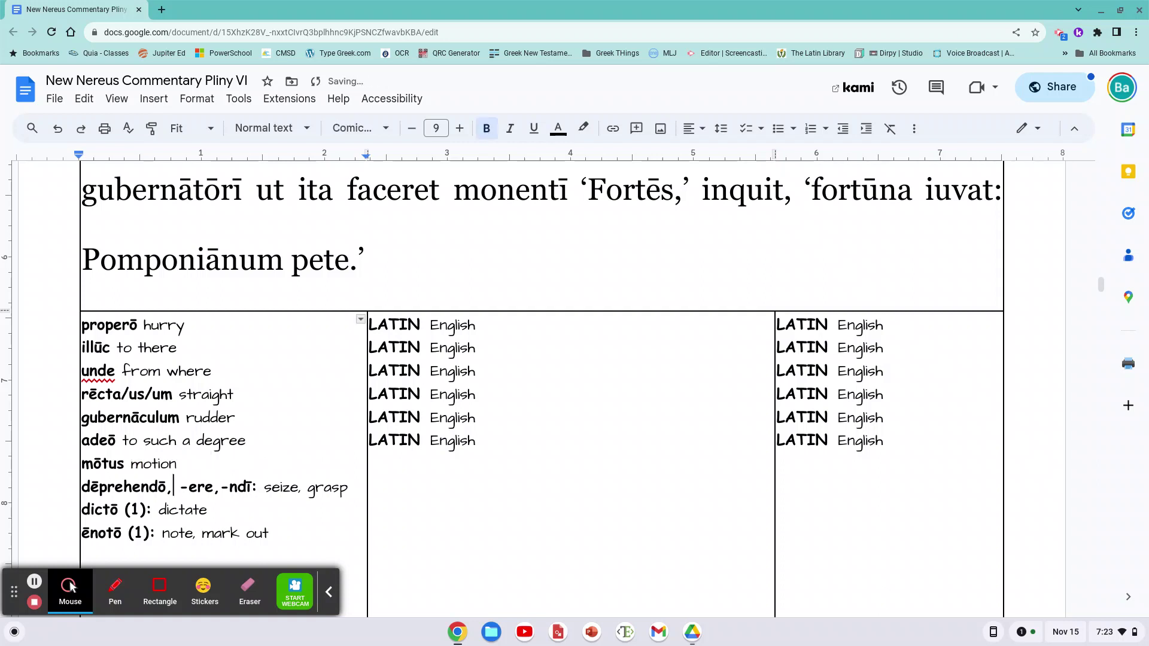
{"action": "key", "text": "shift+Right"}
{"action": "key", "text": "shift+Right"}
{"action": "key", "text": "shift+Right"}
{"action": "key", "text": "shift+Right"}
{"action": "key", "text": "shift+Right"}
{"action": "key", "text": "shift+Right"}
{"action": "key", "text": "shift+Right"}
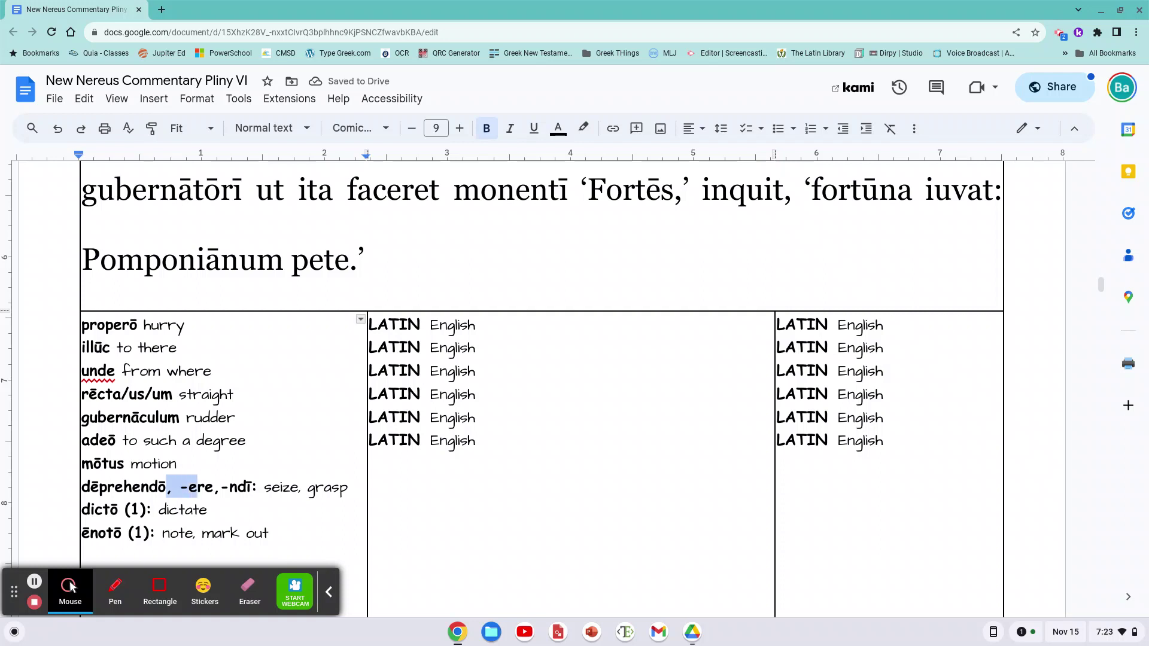
{"action": "key", "text": "shift+Right"}
{"action": "key", "text": "shift+Right"}
{"action": "key", "text": "shift+Right"}
{"action": "key", "text": "shift+Right"}
{"action": "key", "text": "shift+Right"}
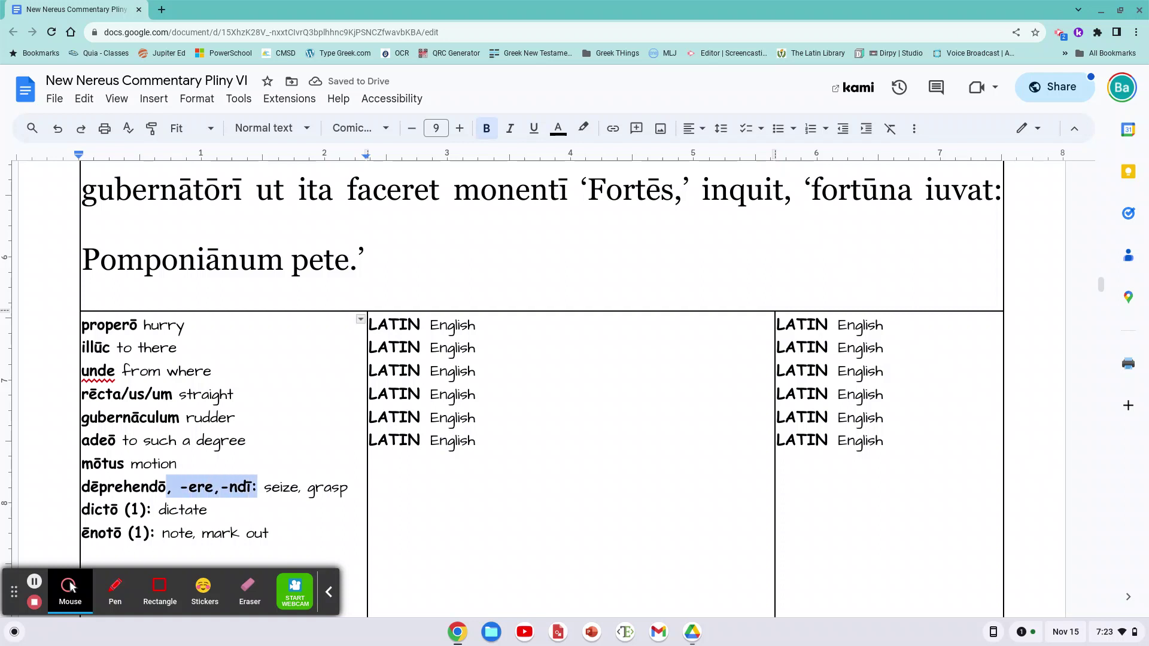
{"action": "key", "text": "BackSpace"}
{"action": "key", "text": "Right"}
{"action": "key", "text": "Right"}
{"action": "key", "text": "Right"}
{"action": "key", "text": "Right"}
{"action": "key", "text": "Right"}
{"action": "key", "text": "Right"}
{"action": "key", "text": "Right"}
{"action": "key", "text": "BackSpace"}
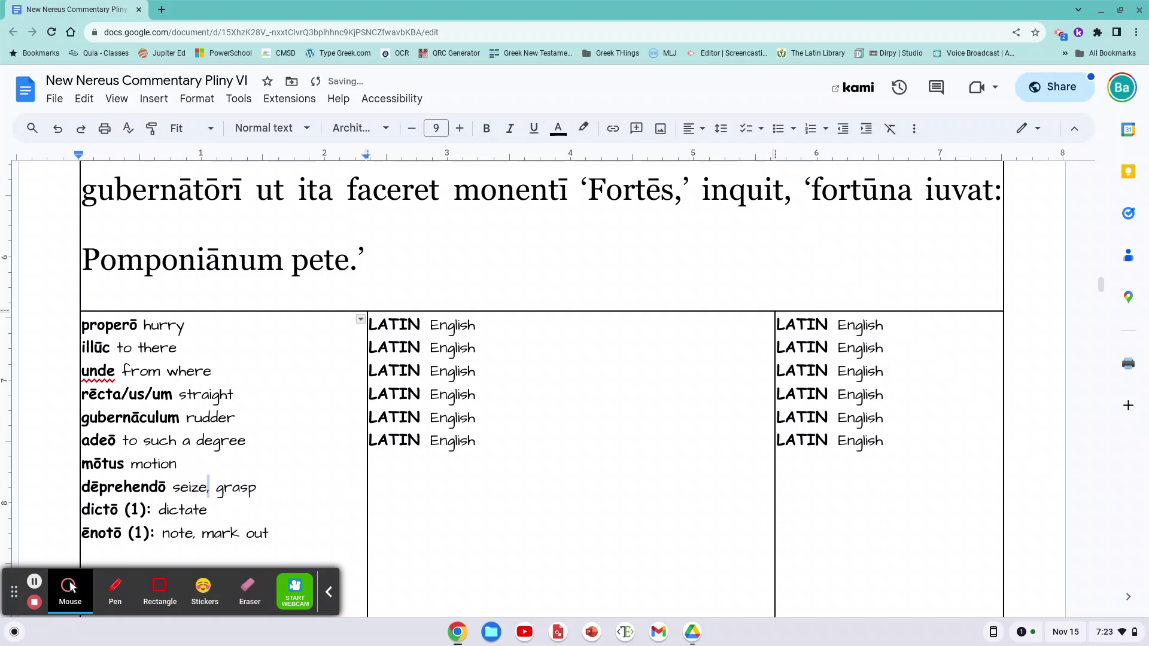
{"action": "key", "text": "shift+End"}
{"action": "key", "text": "BackSpace"}
Remove the (1): labels from dictō and ēnotō, leaving ēnotō meaning just 'note'.
{"action": "key", "text": "ctrl+Left"}
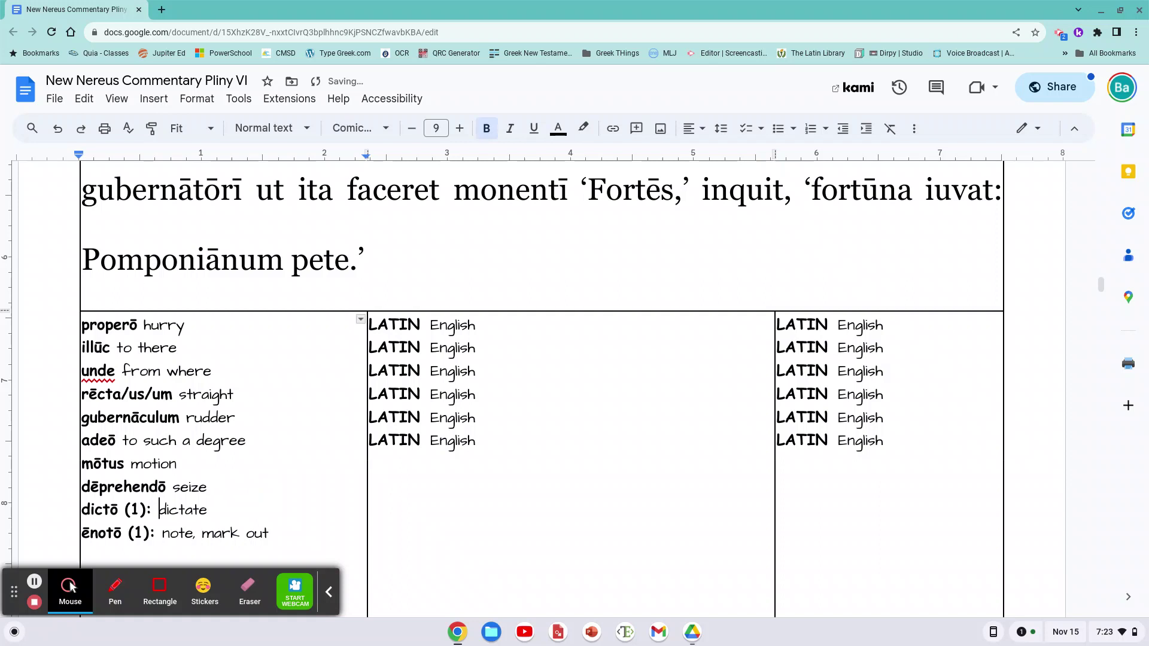
{"action": "key", "text": "Right"}
{"action": "key", "text": "Right"}
{"action": "key", "text": "shift+Left"}
{"action": "key", "text": "shift+Left"}
{"action": "key", "text": "shift+Left"}
{"action": "key", "text": "shift+Left"}
{"action": "key", "text": "shift+Left"}
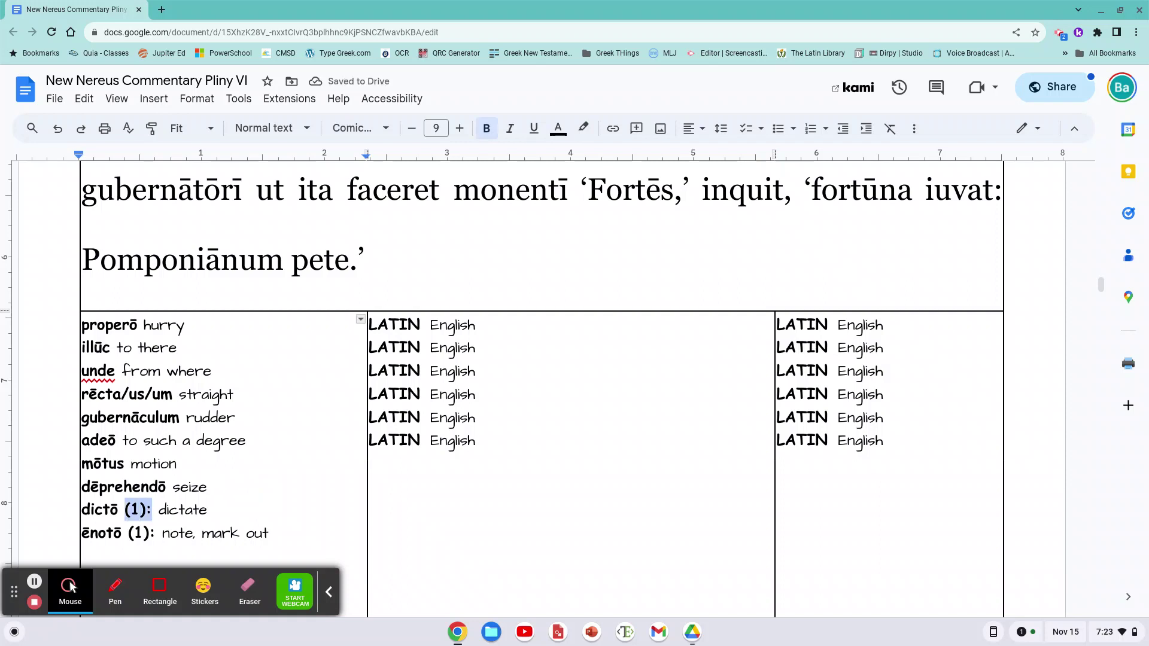
{"action": "key", "text": "BackSpace"}
{"action": "key", "text": "Down"}
{"action": "key", "text": "Left"}
{"action": "key", "text": "shift+Right"}
{"action": "key", "text": "shift+Right"}
{"action": "key", "text": "shift+Right"}
{"action": "key", "text": "shift+Right"}
{"action": "key", "text": "shift+Right"}
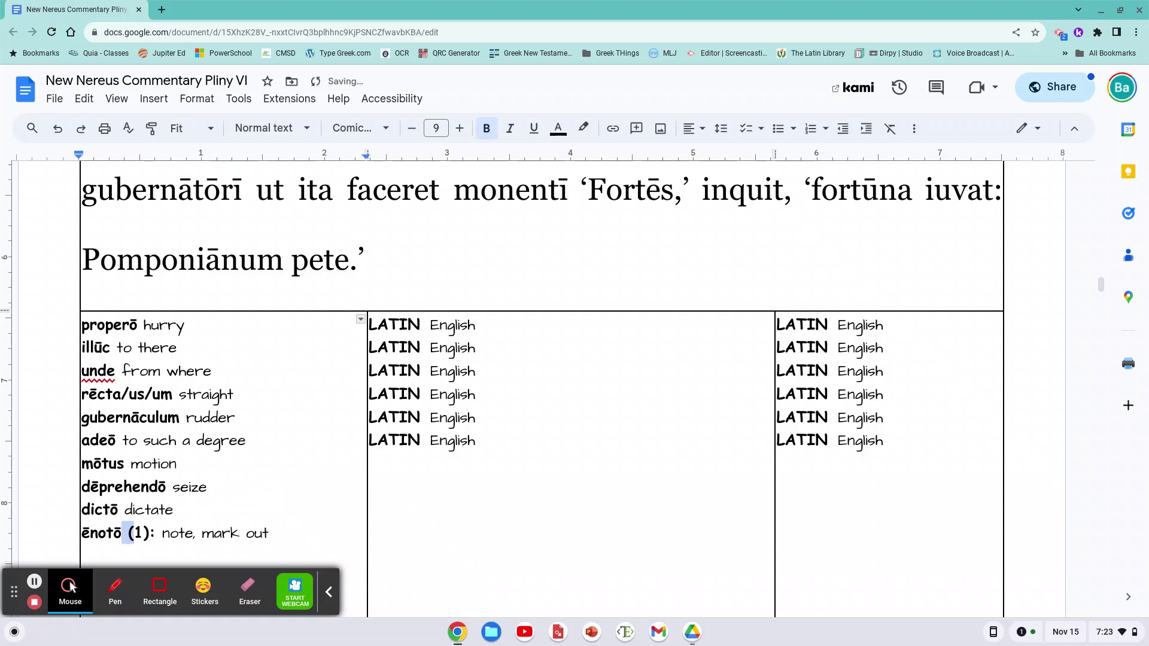
{"action": "key", "text": "BackSpace"}
{"action": "key", "text": "Right"}
{"action": "key", "text": "Right"}
{"action": "key", "text": "Right"}
{"action": "key", "text": "Right"}
{"action": "key", "text": "Right"}
{"action": "key", "text": "Right"}
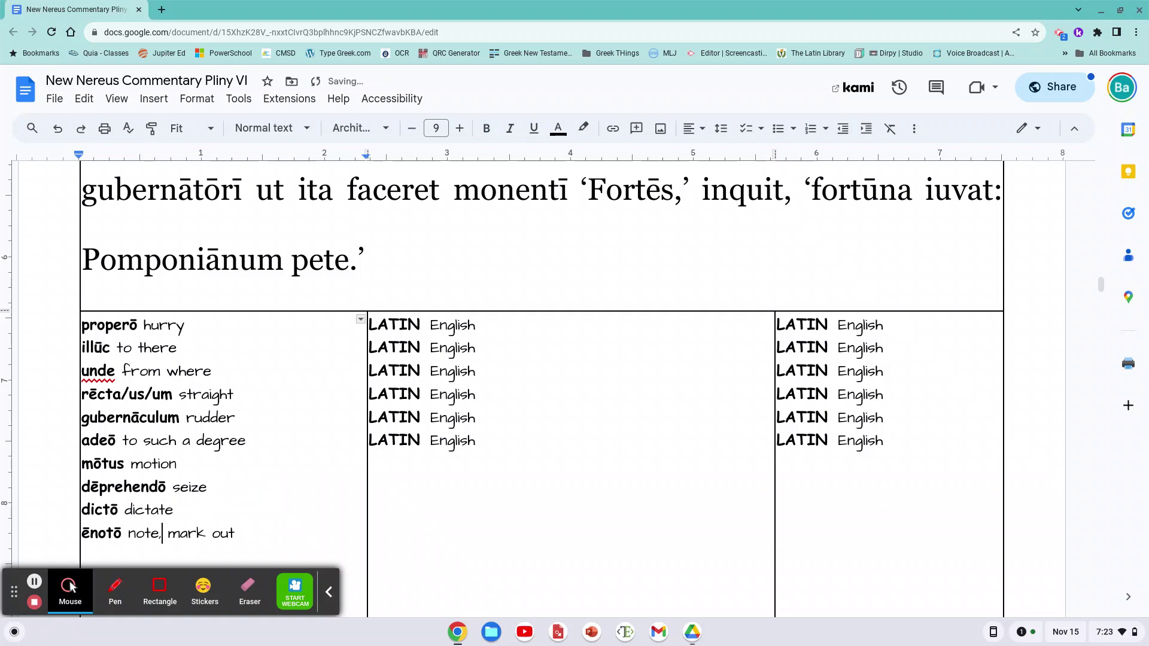
{"action": "key", "text": "ctrl+shift+Right"}
{"action": "key", "text": "ctrl+shift+Right"}
{"action": "key", "text": "BackSpace"}
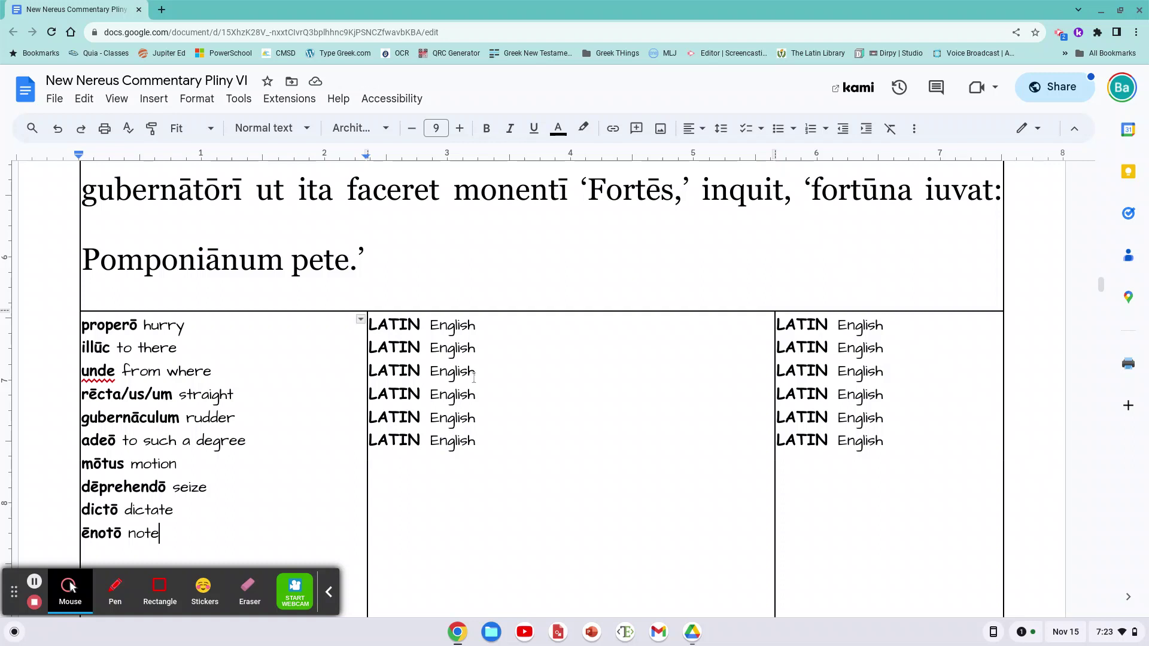
Check the finished gloss box and bring up the Pliny vocabulary list document.
{"action": "scroll", "coordinate": [473, 378], "scroll_direction": "up", "scroll_amount": 10}
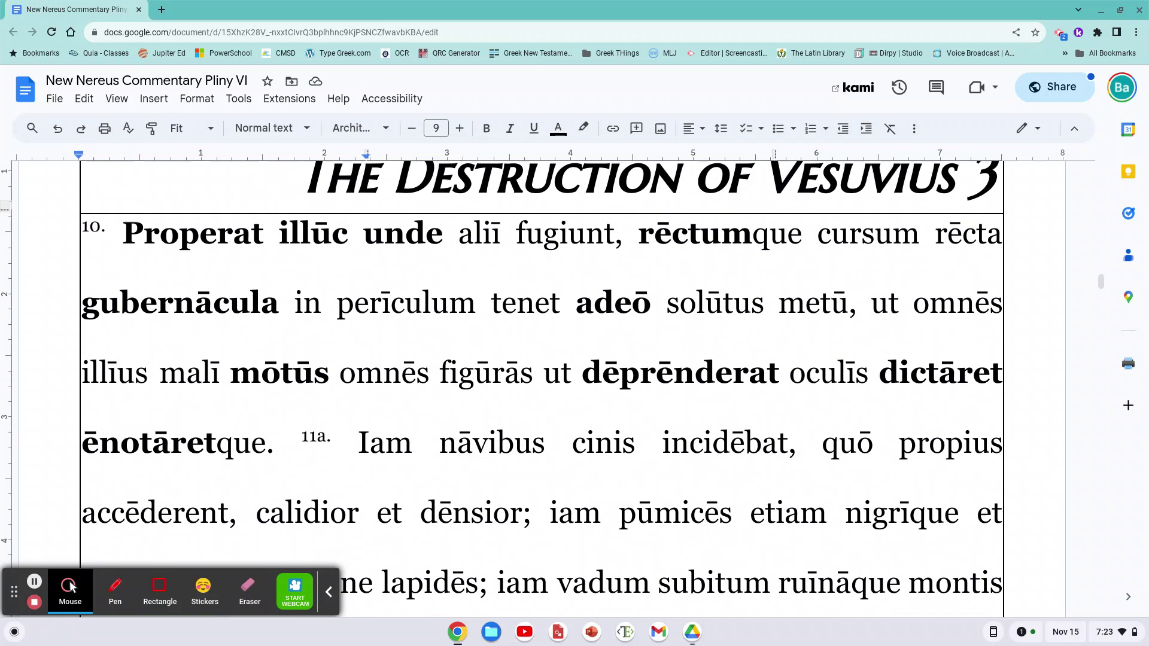
{"action": "scroll", "coordinate": [451, 296], "scroll_direction": "down", "scroll_amount": 2}
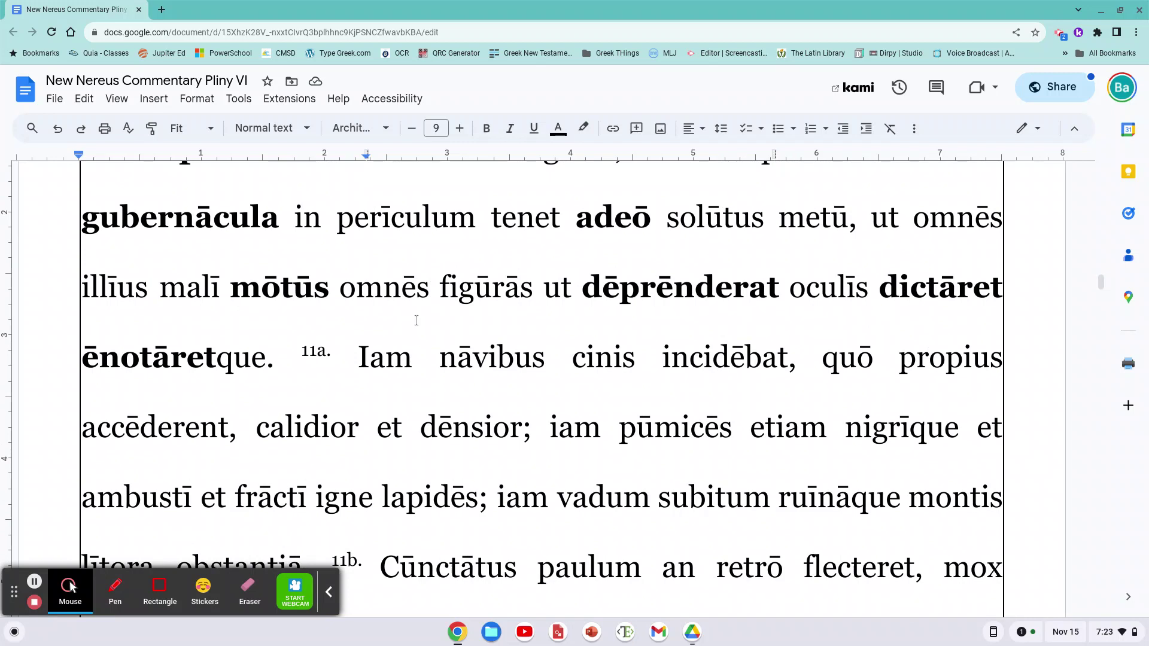
{"action": "key", "text": "alt+Tab"}
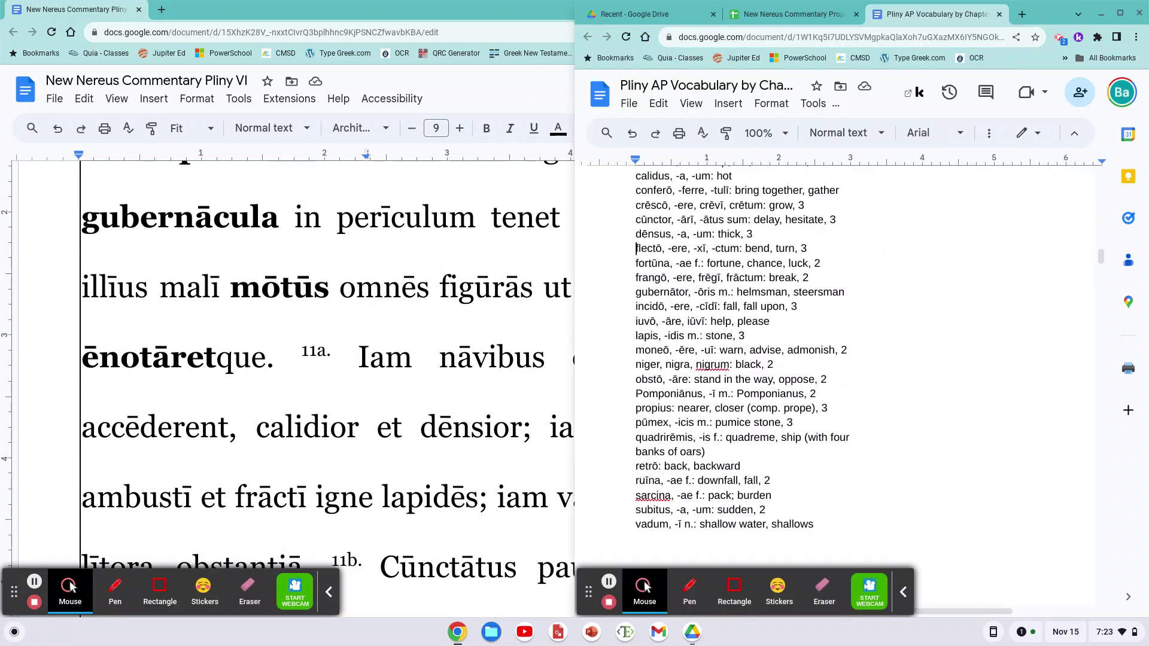
{"action": "key", "text": "alt+Tab"}
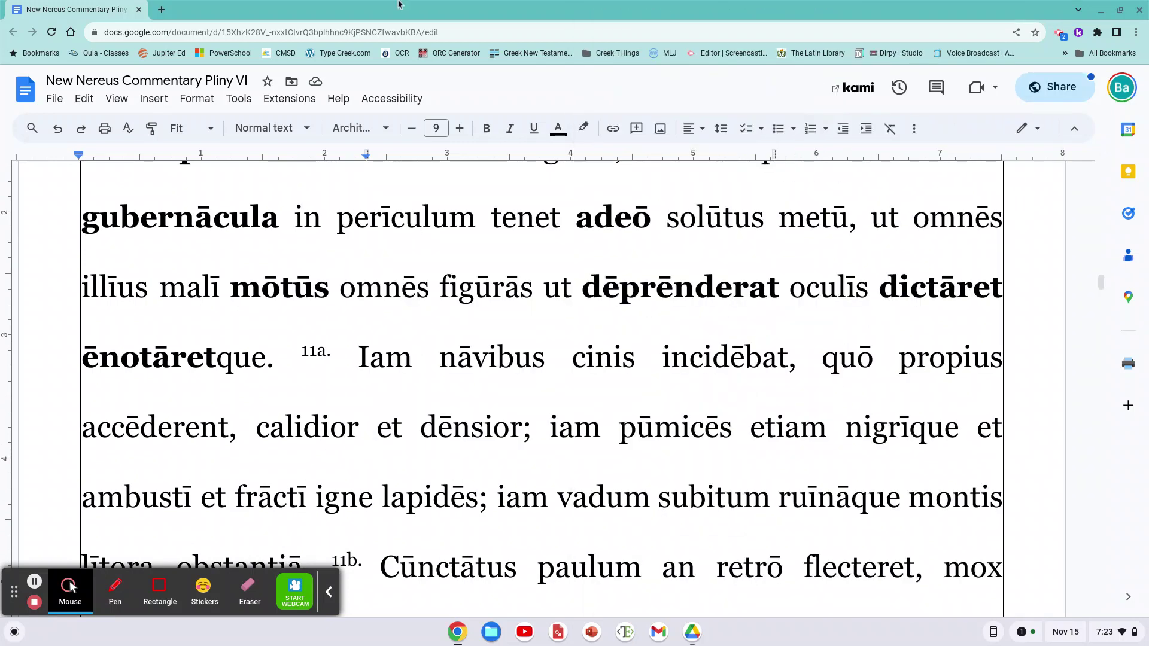
{"action": "key", "text": "alt+Tab"}
{"action": "key", "text": "alt+Tab"}
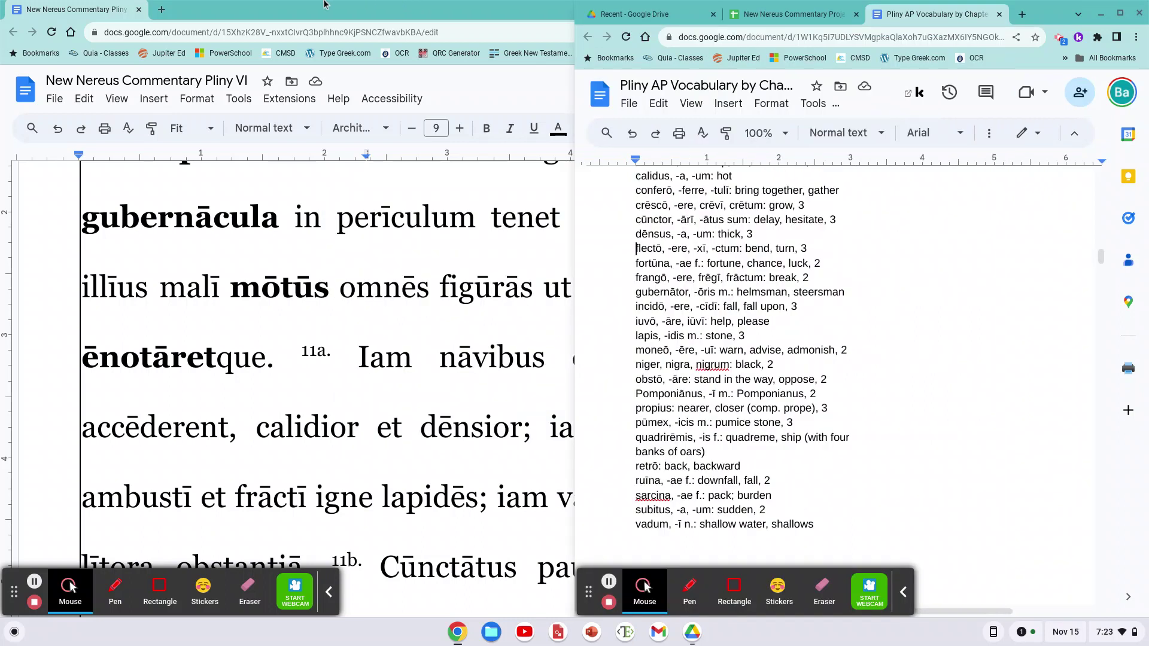
Bring up the maximized project spreadsheet on the Brigade Two Aeneid 7 sheet's Lexical Division instructions.
{"action": "left_click", "coordinate": [769, 14]}
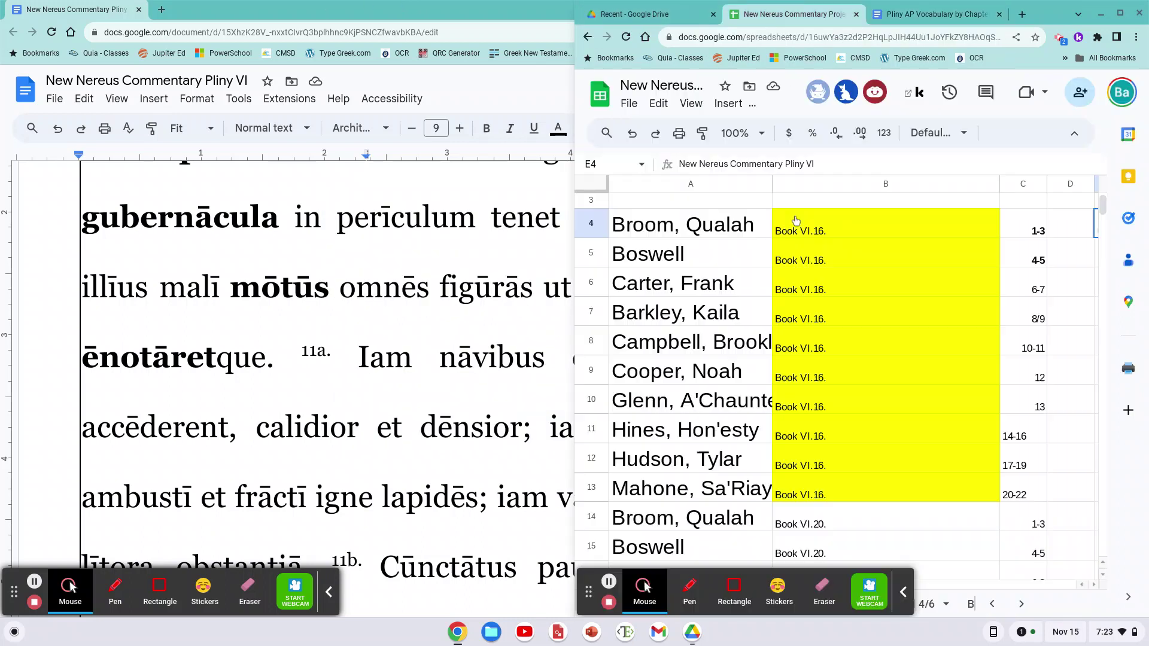
{"action": "left_click", "coordinate": [1120, 12]}
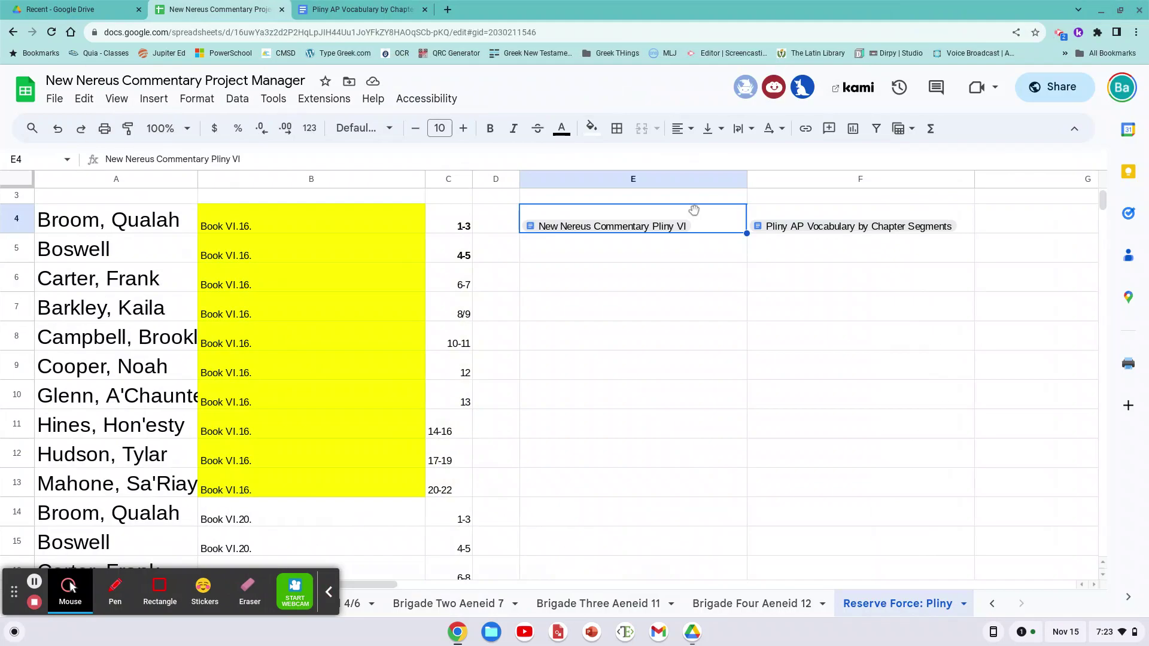
{"action": "left_click", "coordinate": [459, 604]}
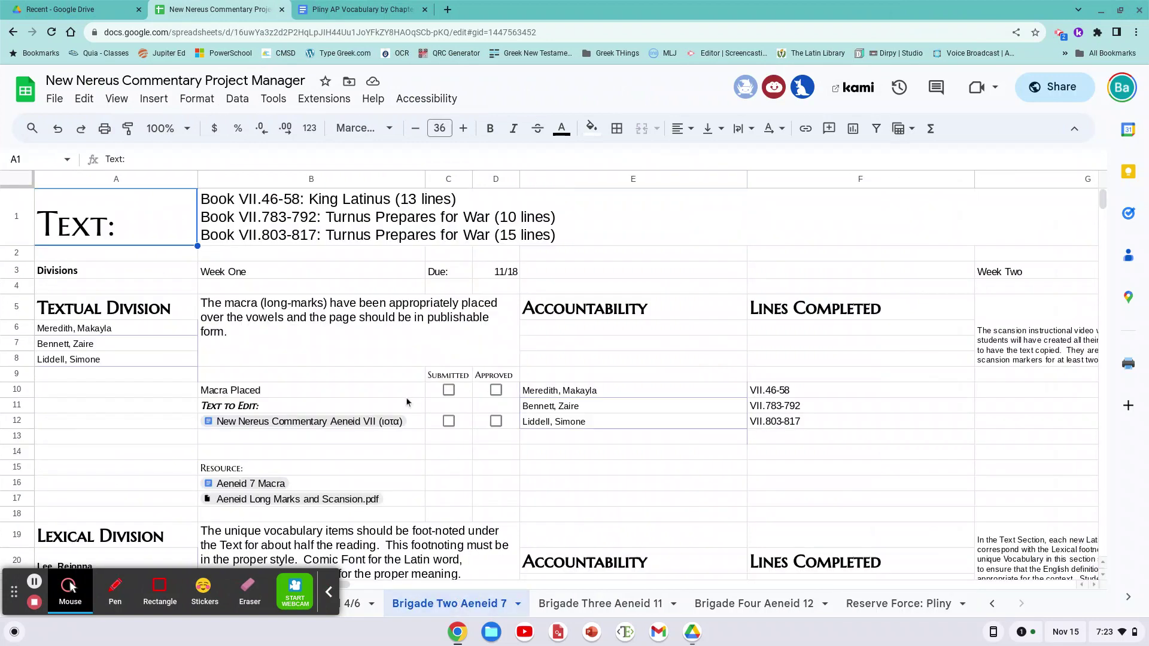
{"action": "scroll", "coordinate": [406, 402], "scroll_direction": "down", "scroll_amount": 3}
{"action": "left_click", "coordinate": [319, 363]}
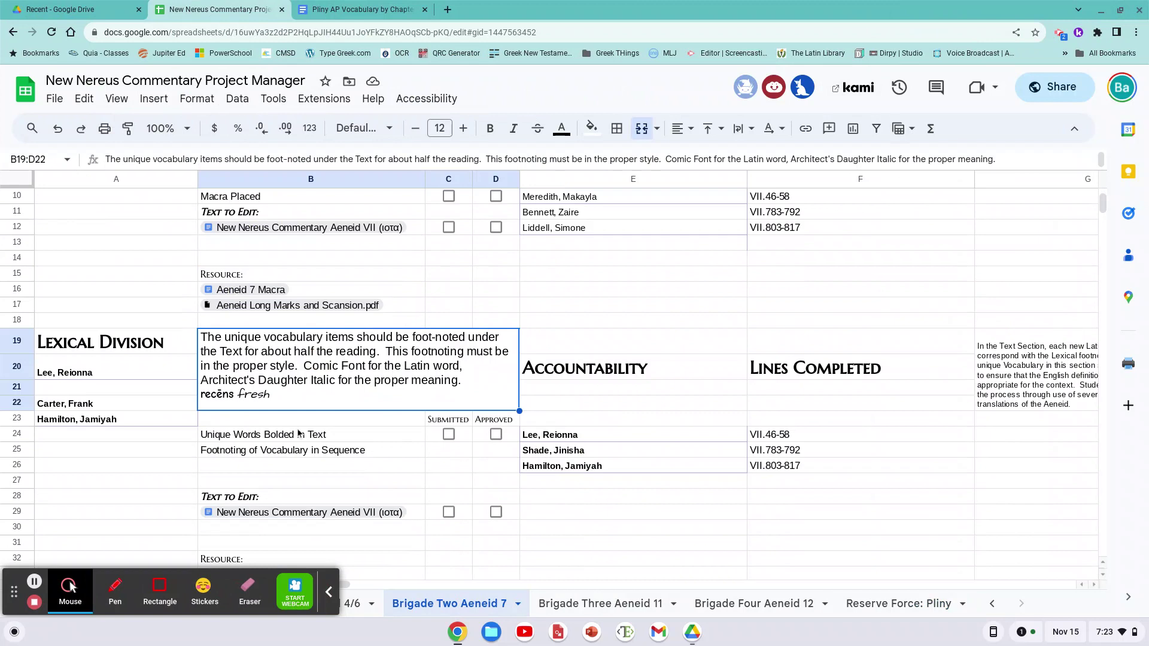
Clear the outdated roster name and move the name below it into the second slot.
{"action": "left_click", "coordinate": [96, 404]}
{"action": "key", "text": "Delete"}
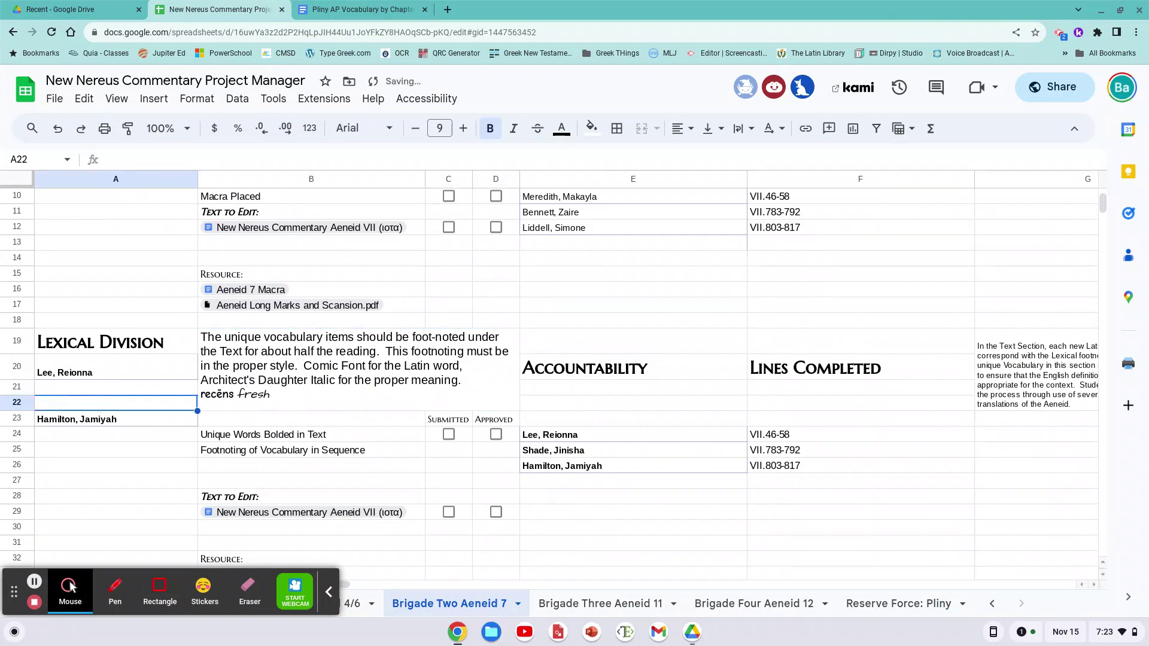
{"action": "key", "text": "Down"}
{"action": "key", "text": "ctrl+x"}
{"action": "key", "text": "Up"}
{"action": "key", "text": "Up"}
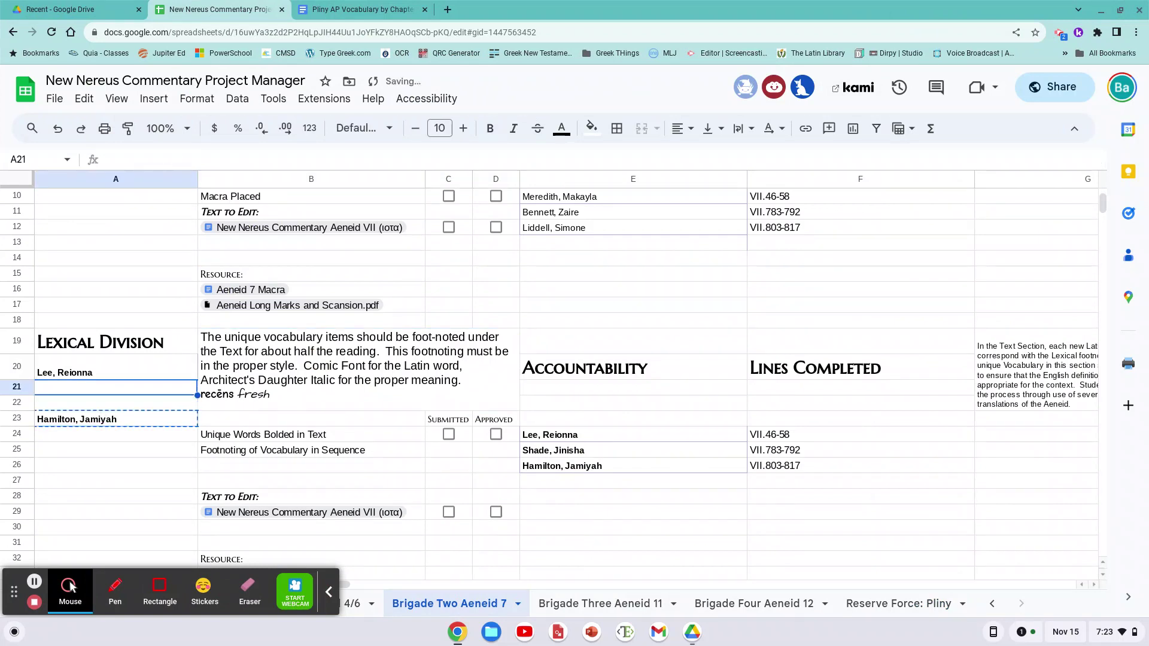
{"action": "key", "text": "ctrl+v"}
Move the second accountability name into the third roster slot, then open the Aeneid VII commentary.
{"action": "key", "text": "Right"}
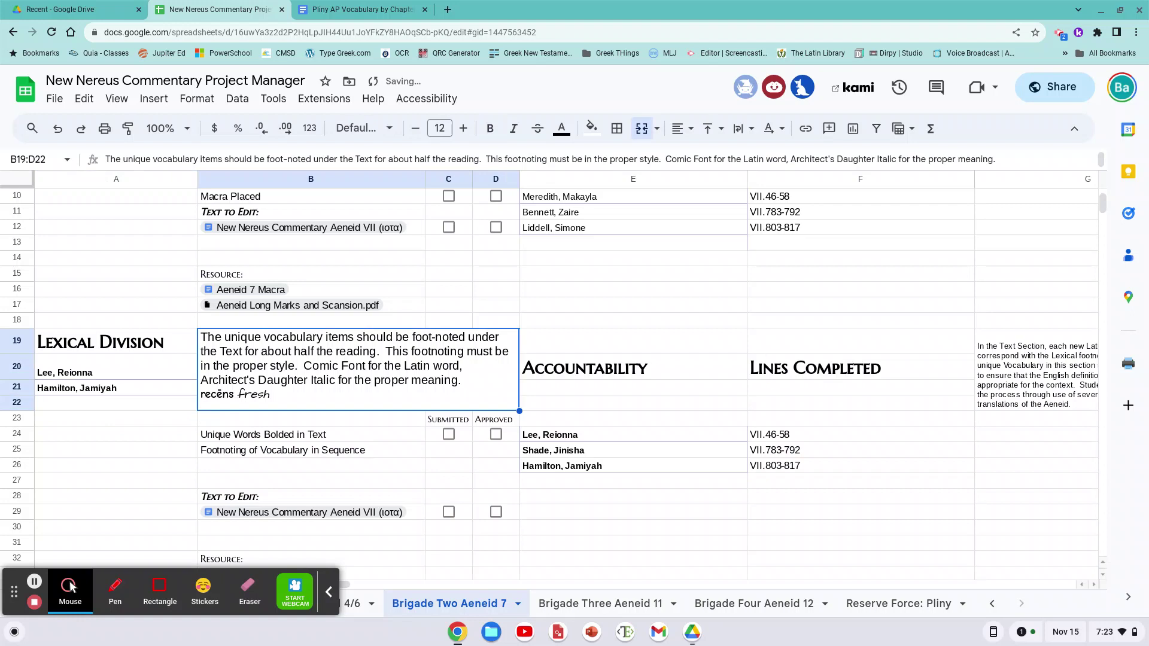
{"action": "key", "text": "Right"}
{"action": "key", "text": "Right"}
{"action": "key", "text": "Down"}
{"action": "key", "text": "Down"}
{"action": "key", "text": "Down"}
{"action": "key", "text": "Left"}
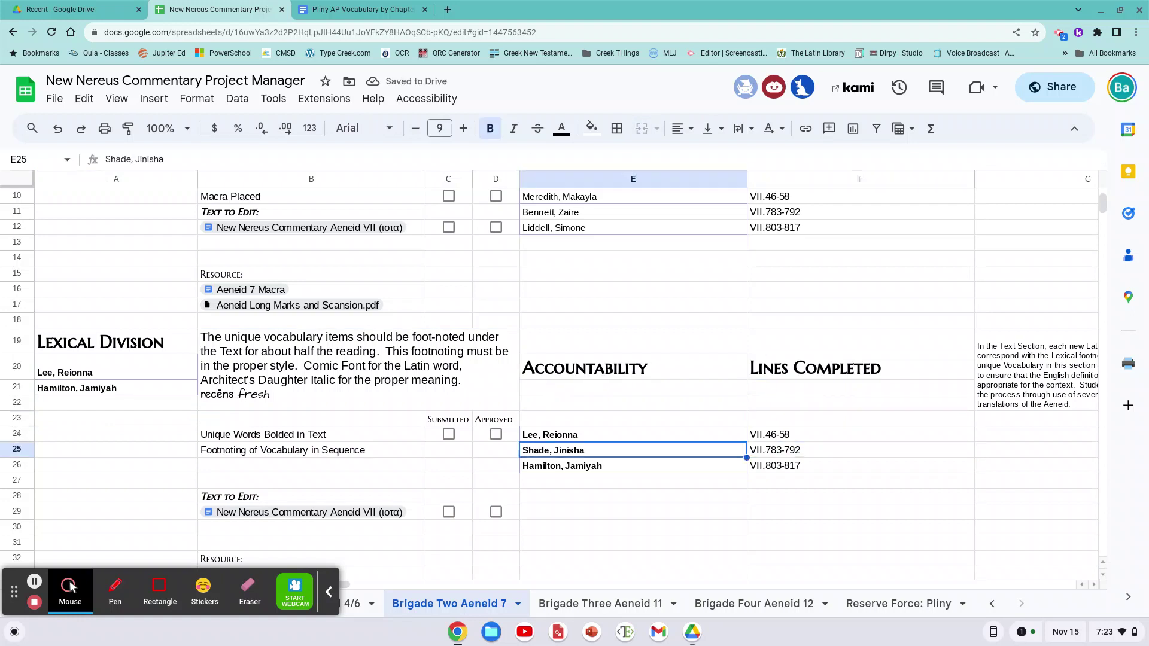
{"action": "key", "text": "ctrl+x"}
{"action": "key", "text": "Left"}
{"action": "key", "text": "Left"}
{"action": "key", "text": "Left"}
{"action": "key", "text": "Left"}
{"action": "key", "text": "Up"}
{"action": "key", "text": "Up"}
{"action": "key", "text": "Up"}
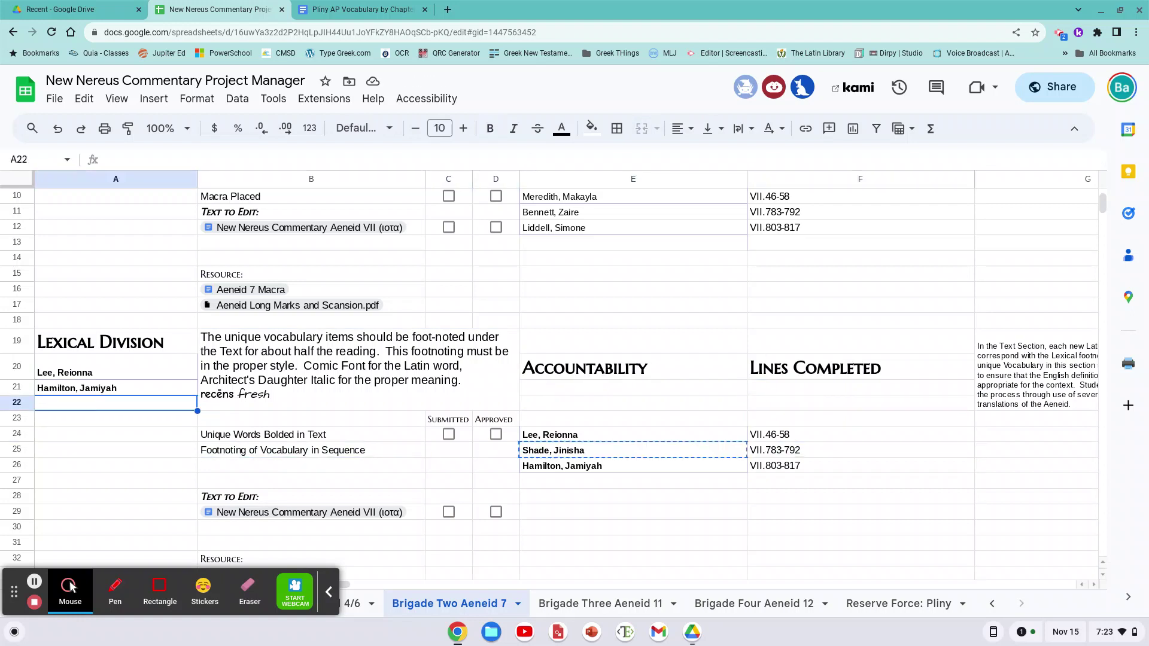
{"action": "key", "text": "ctrl+v"}
{"action": "key", "text": "Right"}
{"action": "key", "text": "Right"}
{"action": "key", "text": "Right"}
{"action": "key", "text": "Right"}
{"action": "key", "text": "Down"}
{"action": "key", "text": "Down"}
{"action": "key", "text": "Down"}
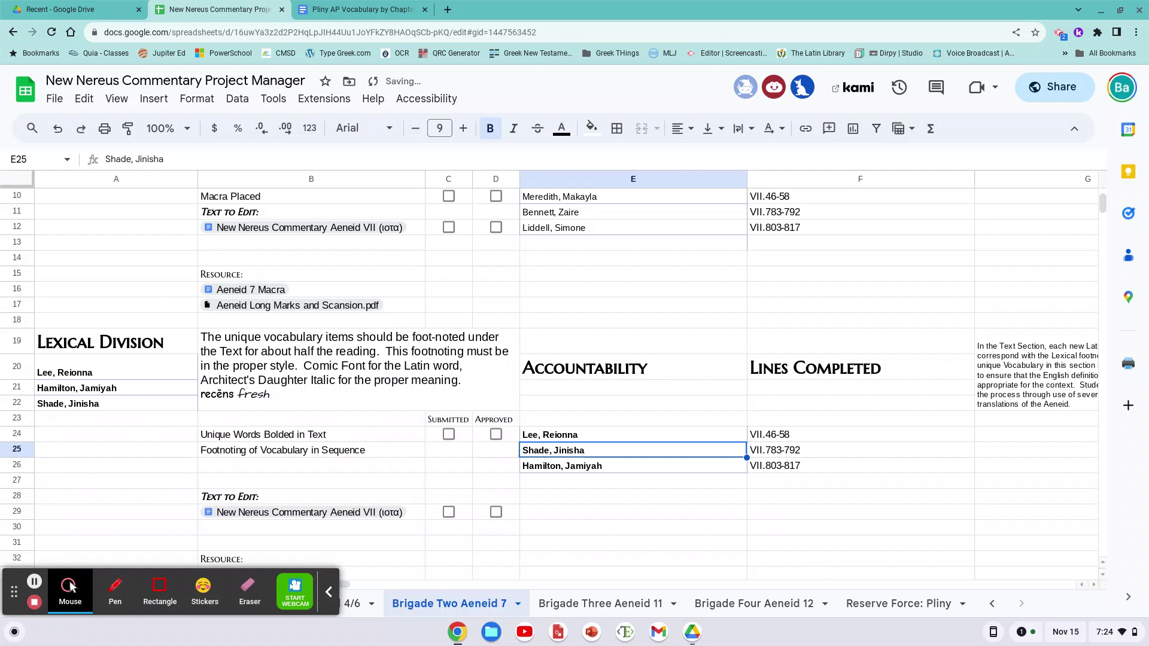
{"action": "scroll", "coordinate": [64, 424], "scroll_direction": "down", "scroll_amount": 2}
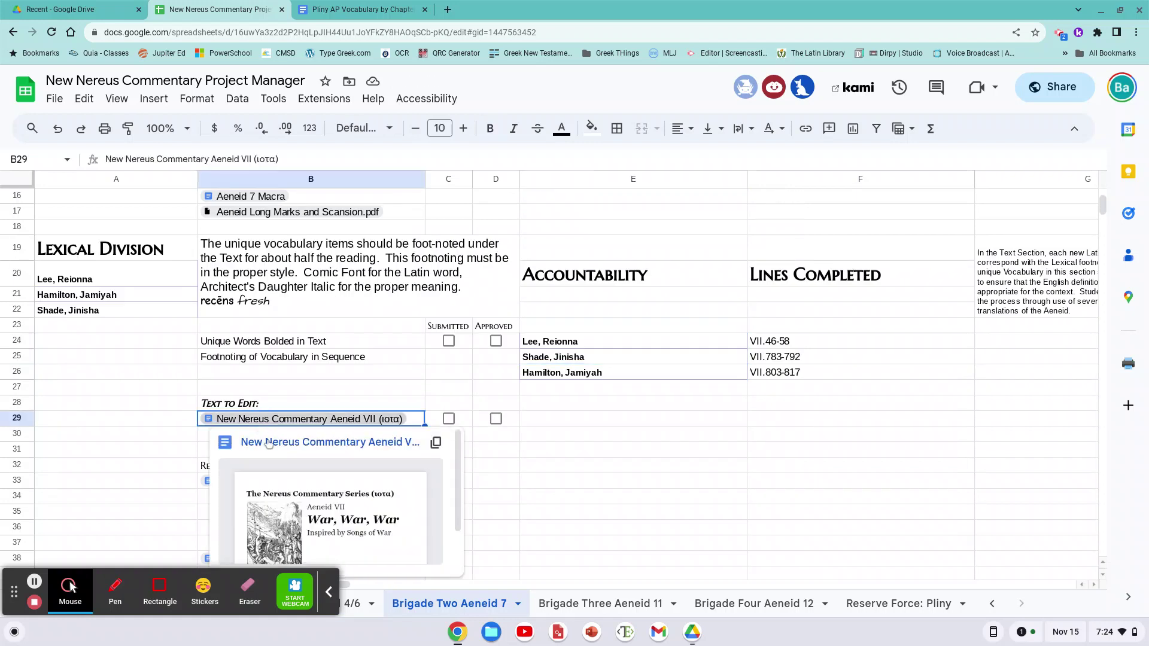
{"action": "left_click", "coordinate": [267, 438]}
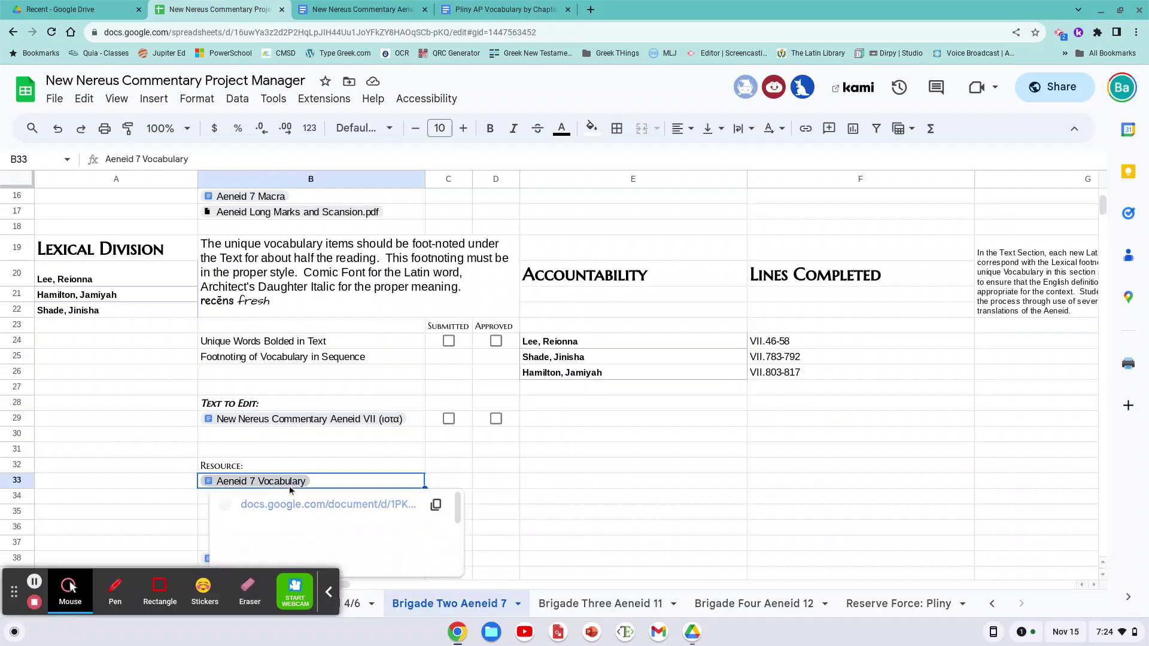
Open Aeneid 7 Vocabulary and read down to the Book VII.783-792 Turnus Prepares for War word list.
{"action": "left_click", "coordinate": [308, 504]}
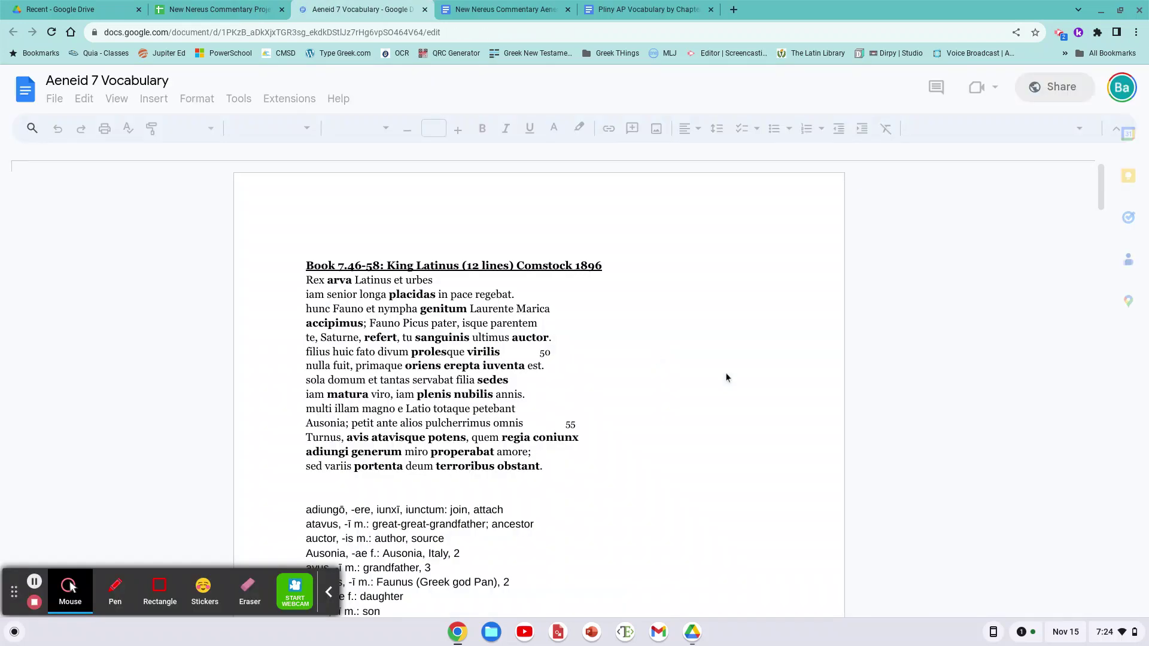
{"action": "scroll", "coordinate": [594, 361], "scroll_direction": "down", "scroll_amount": 4}
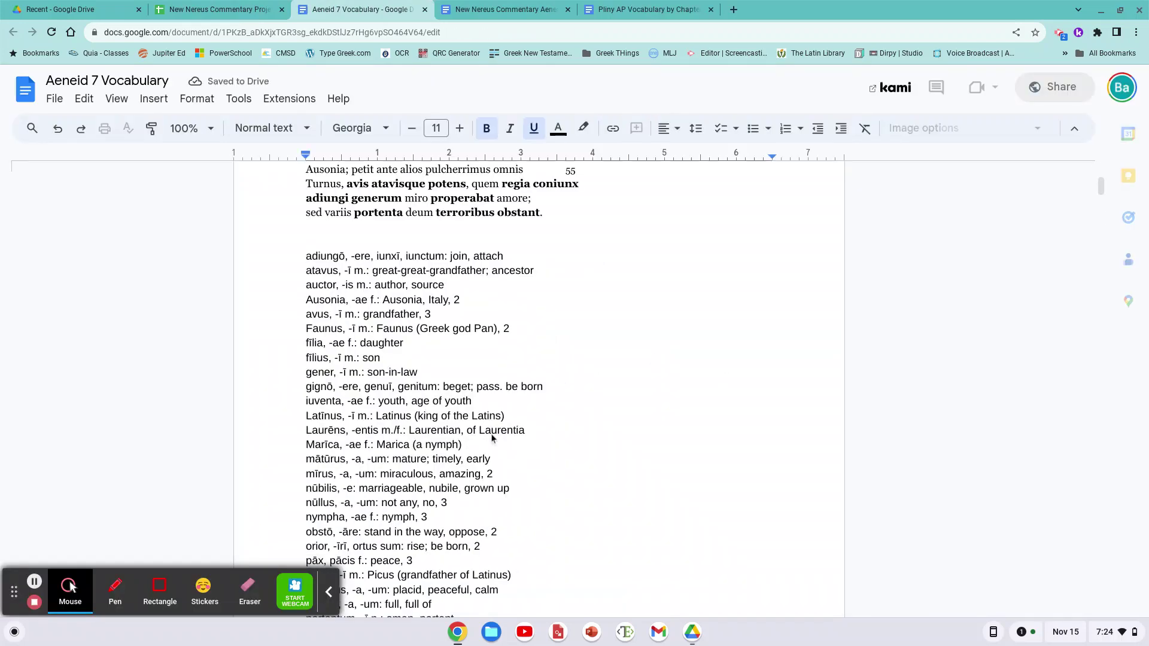
{"action": "scroll", "coordinate": [492, 437], "scroll_direction": "down", "scroll_amount": 10}
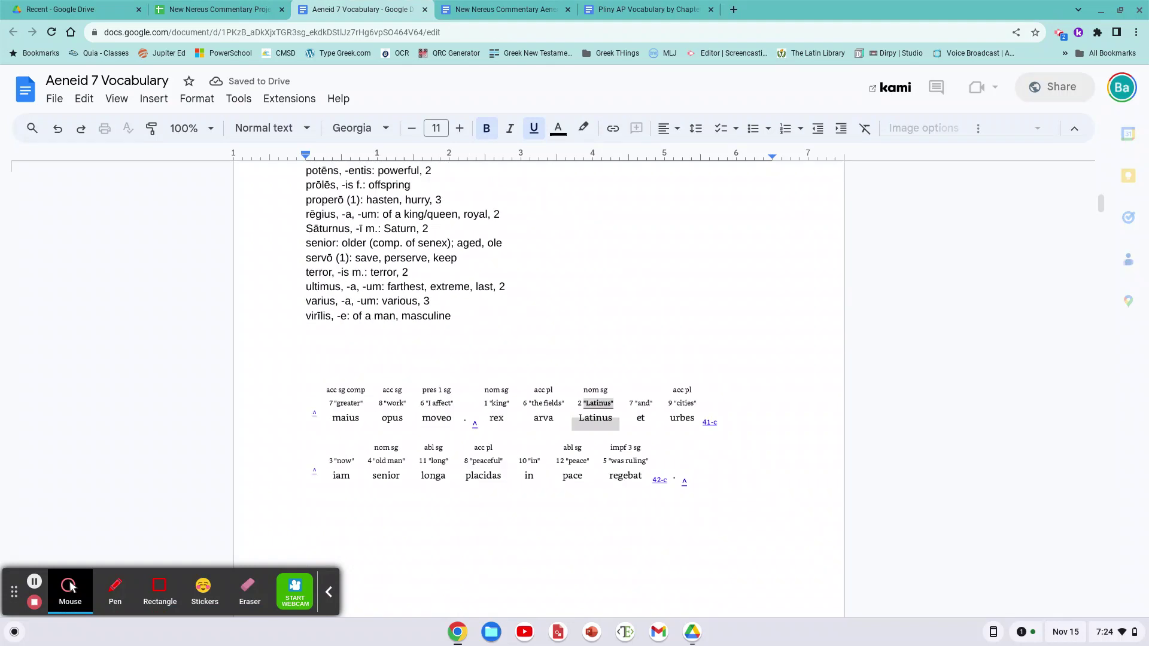
{"action": "scroll", "coordinate": [539, 359], "scroll_direction": "down", "scroll_amount": 5}
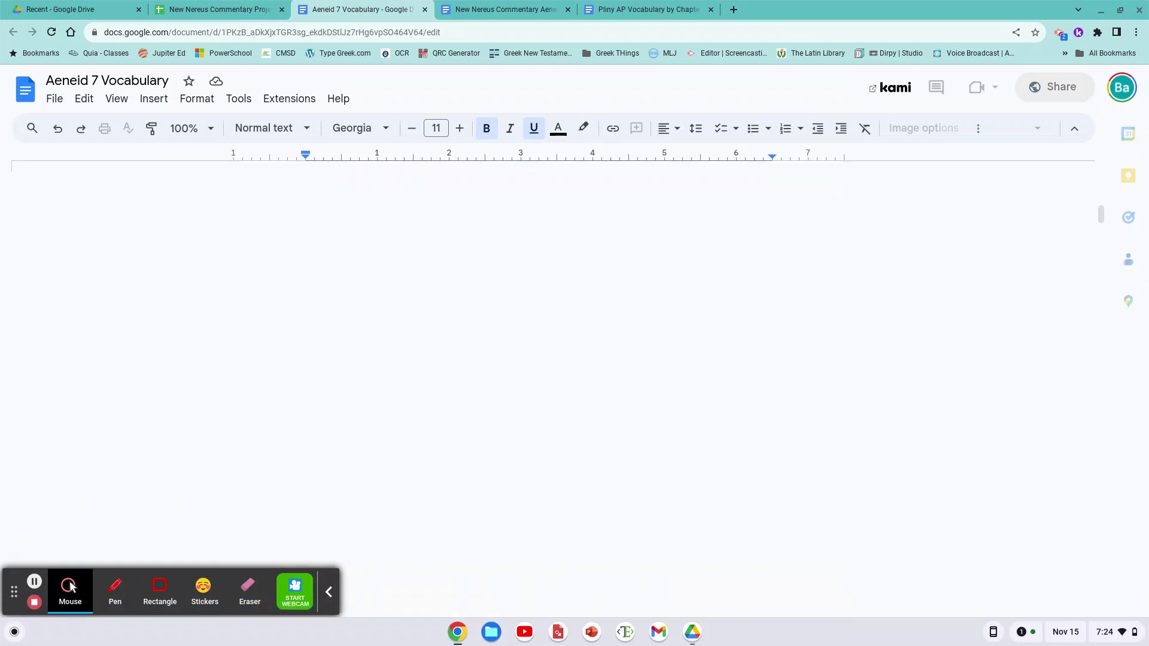
{"action": "scroll", "coordinate": [520, 342], "scroll_direction": "down", "scroll_amount": 5}
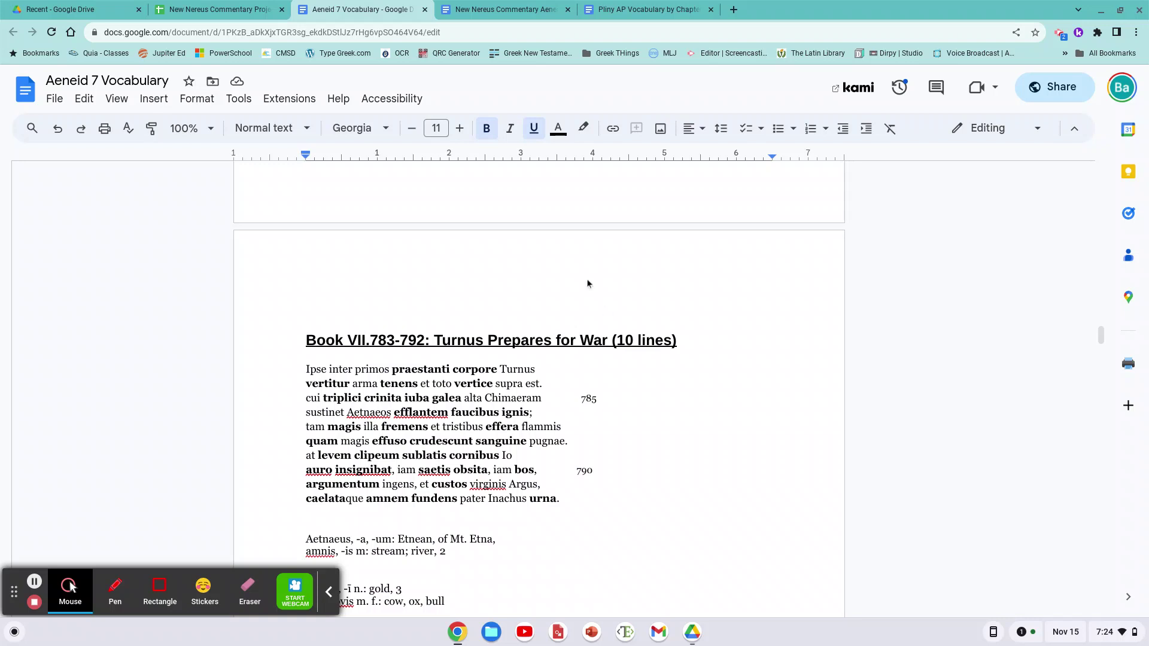
{"action": "scroll", "coordinate": [547, 388], "scroll_direction": "down", "scroll_amount": 7}
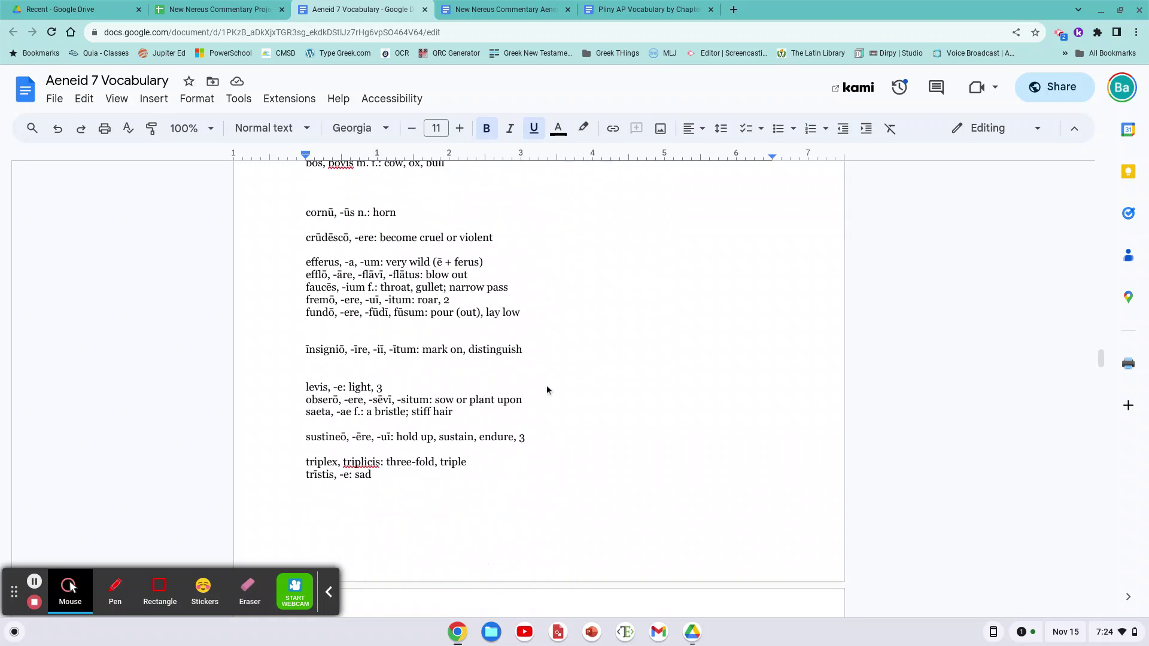
{"action": "scroll", "coordinate": [547, 390], "scroll_direction": "up", "scroll_amount": 3}
{"action": "left_click", "coordinate": [361, 317]}
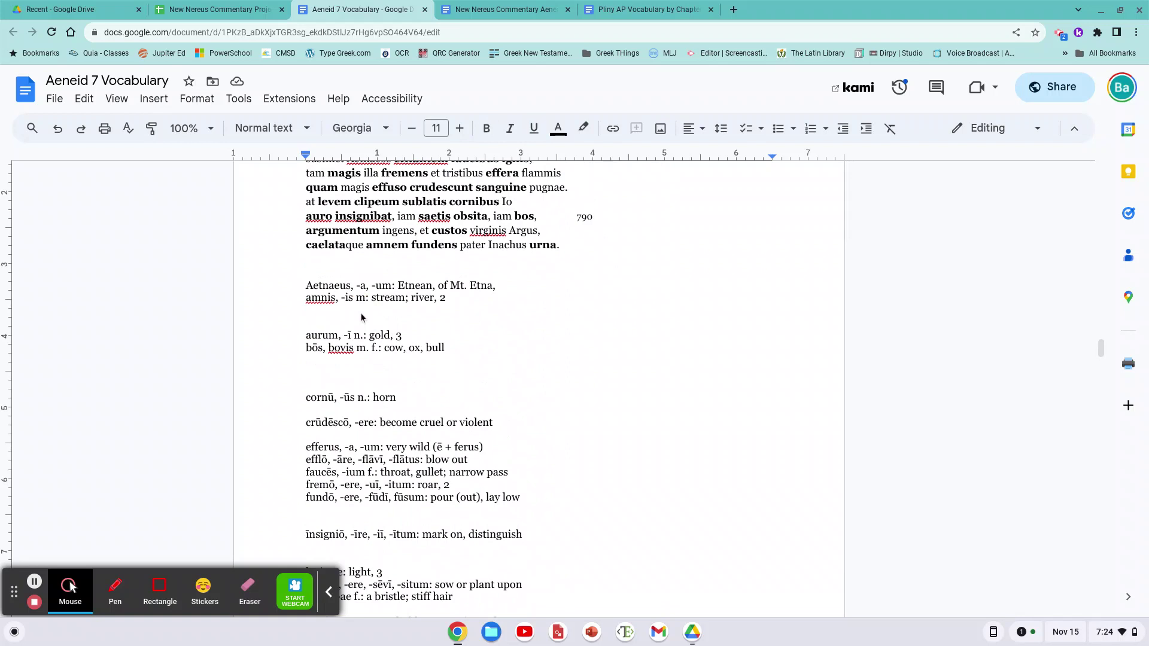
{"action": "scroll", "coordinate": [362, 317], "scroll_direction": "up", "scroll_amount": 3}
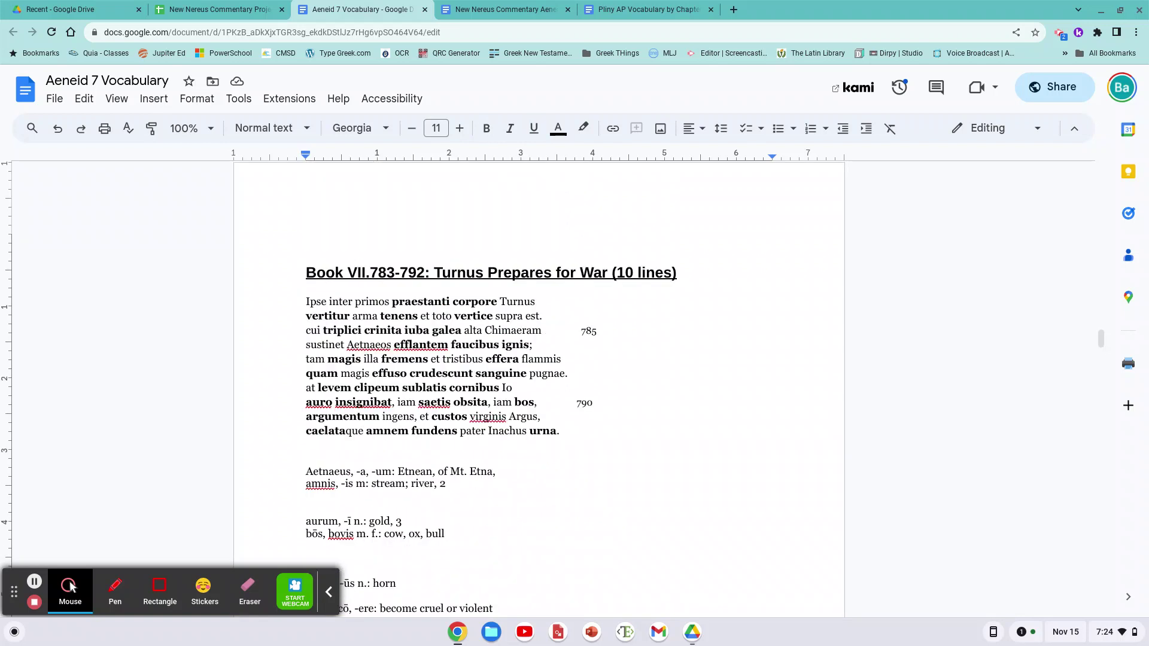
{"action": "left_click", "coordinate": [218, 9]}
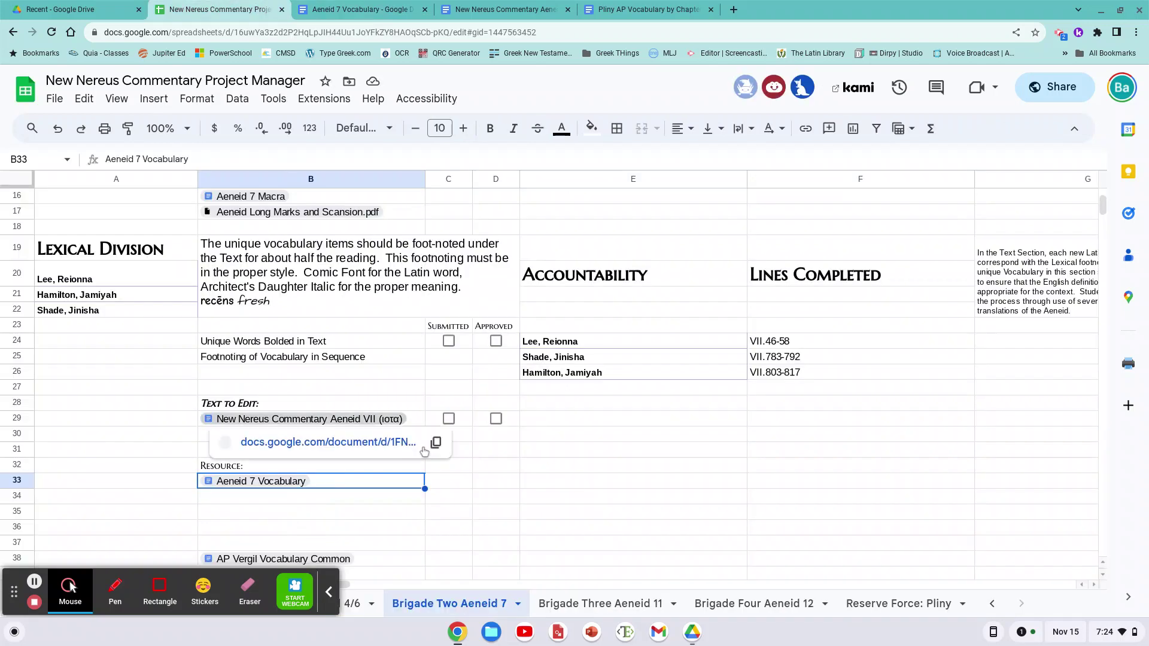
{"action": "left_click", "coordinate": [603, 363]}
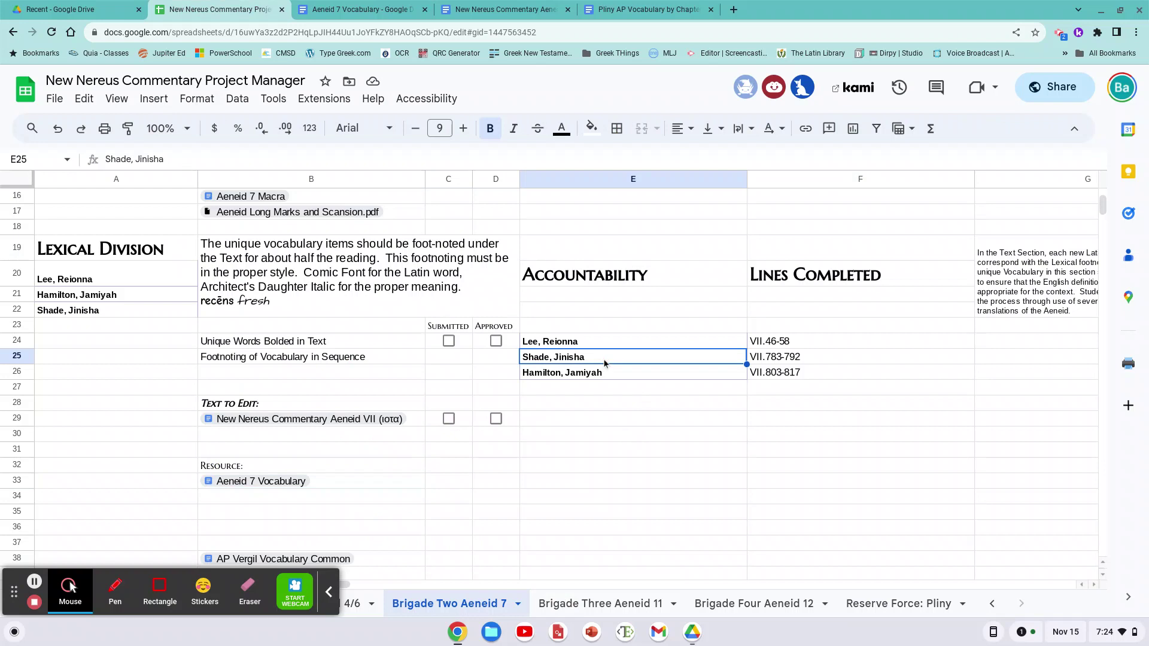
{"action": "left_click", "coordinate": [569, 378]}
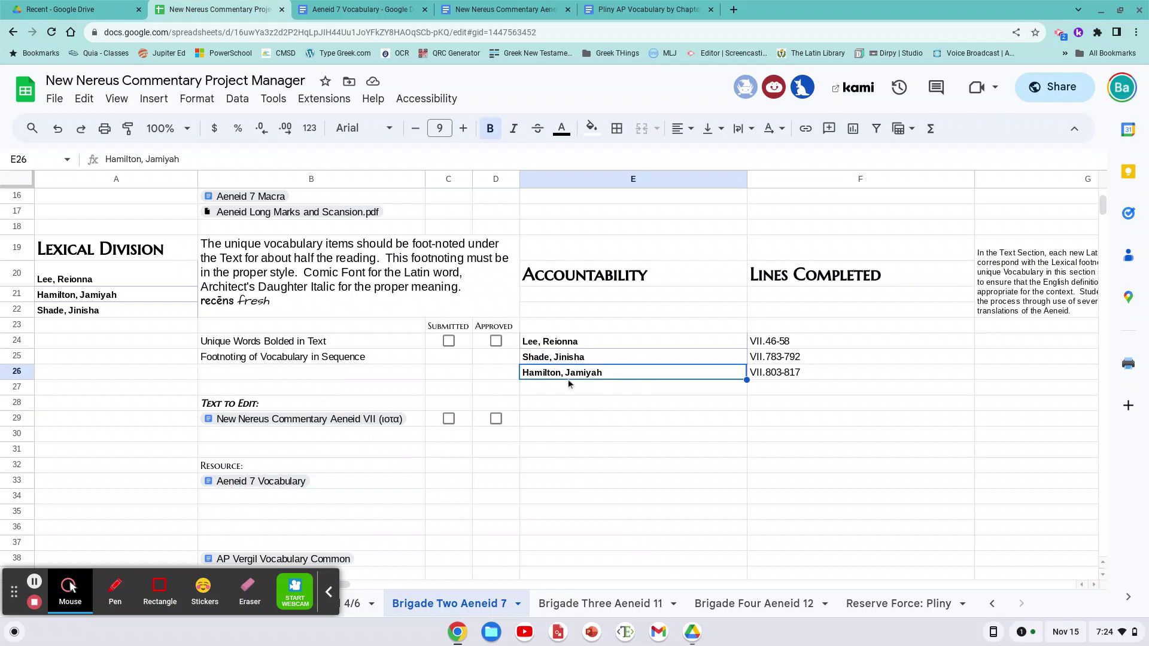
{"action": "left_click", "coordinate": [571, 422]}
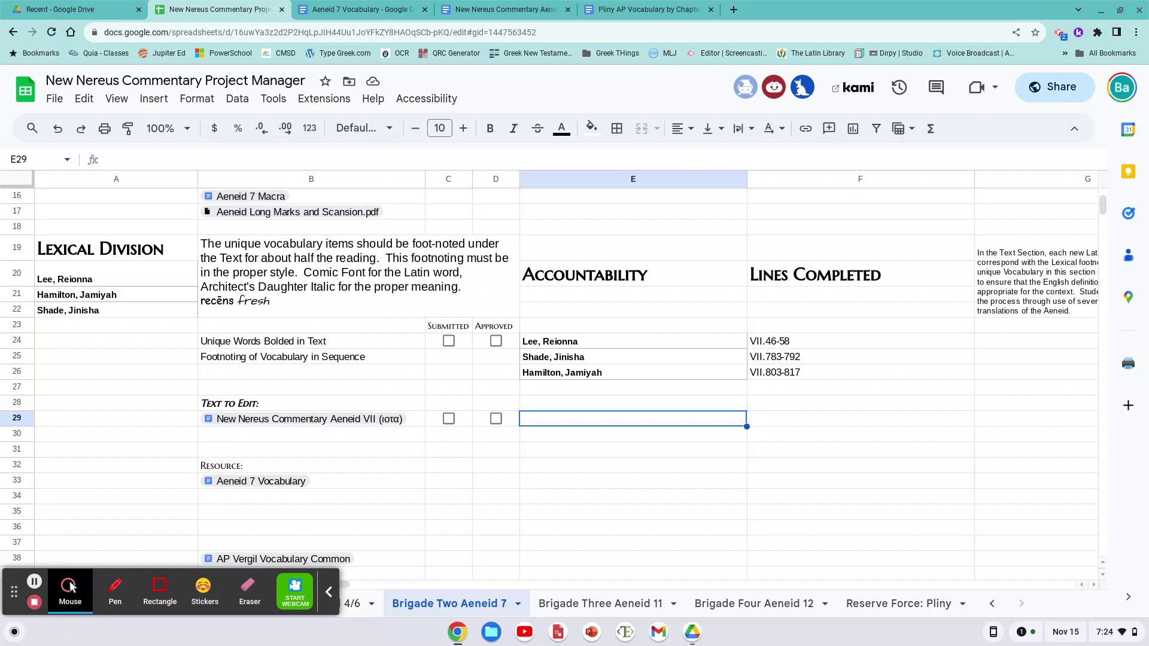
{"action": "scroll", "coordinate": [562, 383], "scroll_direction": "down", "scroll_amount": 3}
{"action": "scroll", "coordinate": [454, 431], "scroll_direction": "down", "scroll_amount": 5}
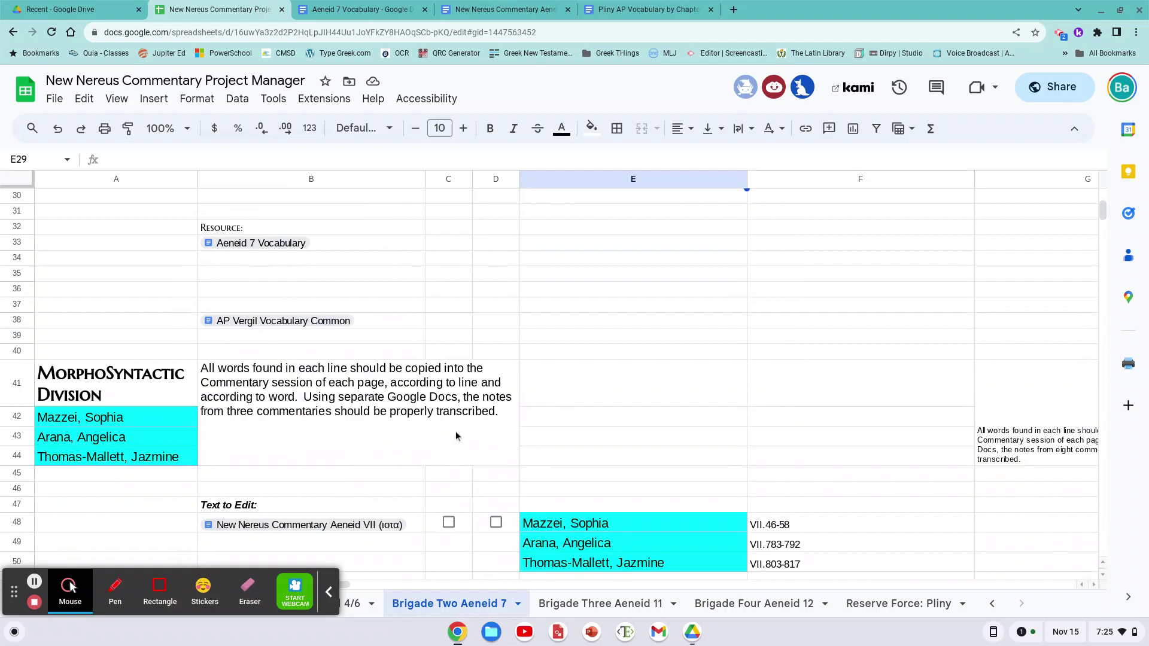
{"action": "scroll", "coordinate": [454, 430], "scroll_direction": "up", "scroll_amount": 10}
{"action": "scroll", "coordinate": [455, 431], "scroll_direction": "up", "scroll_amount": 3}
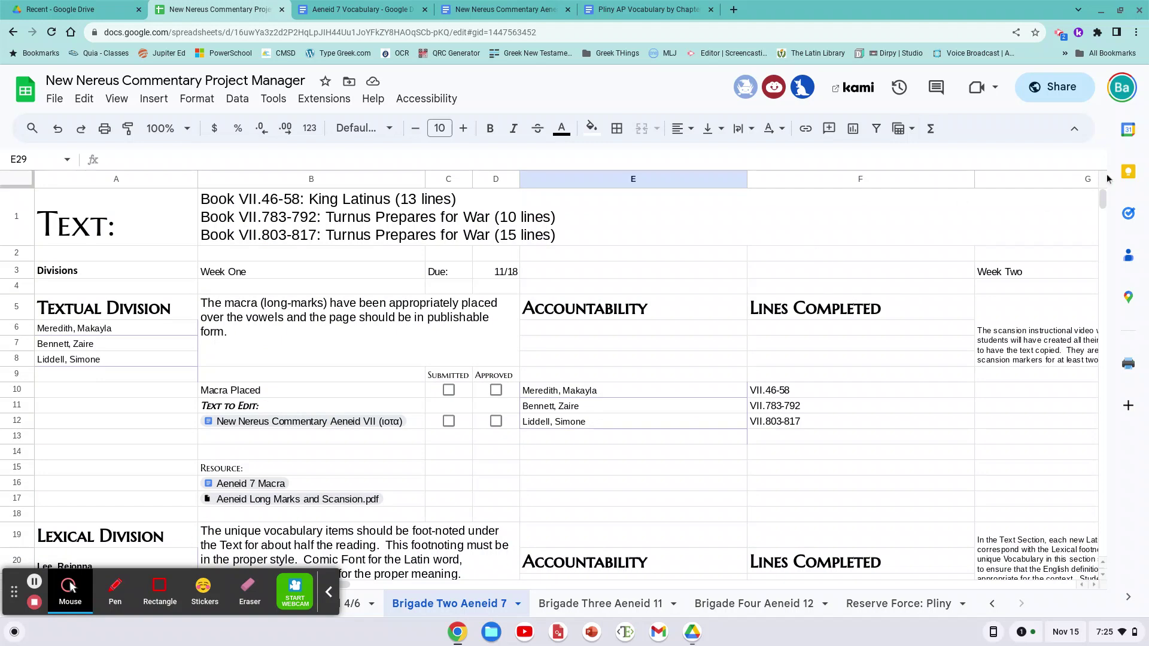
{"action": "key", "text": "alt+Tab"}
{"action": "key", "text": "alt+Tab"}
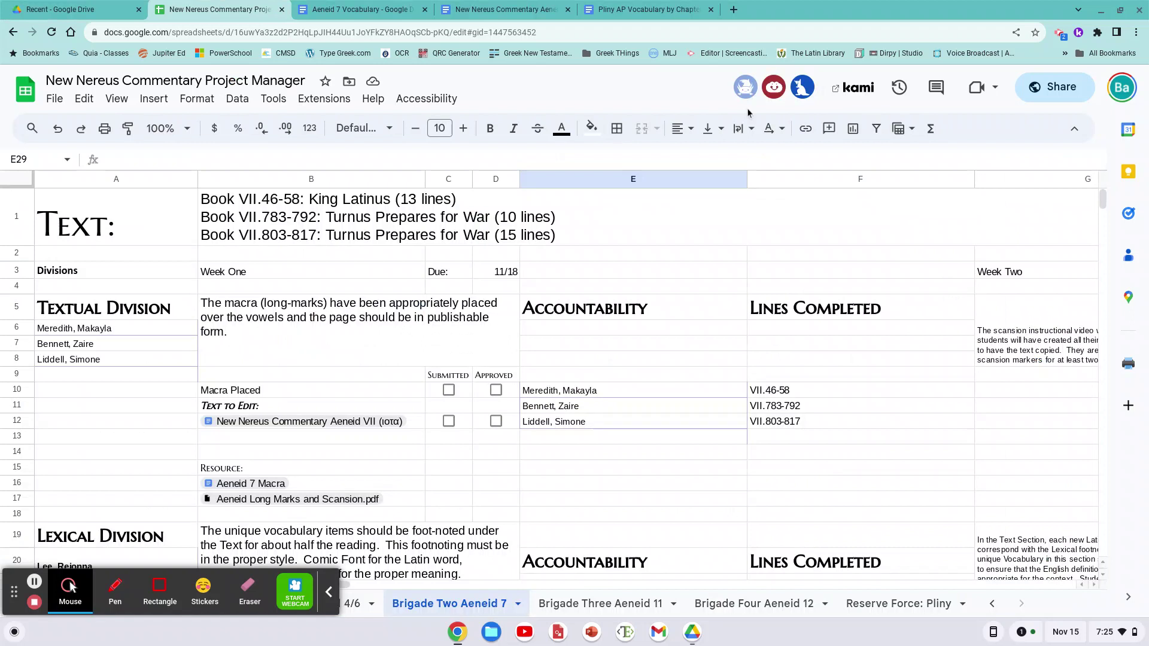